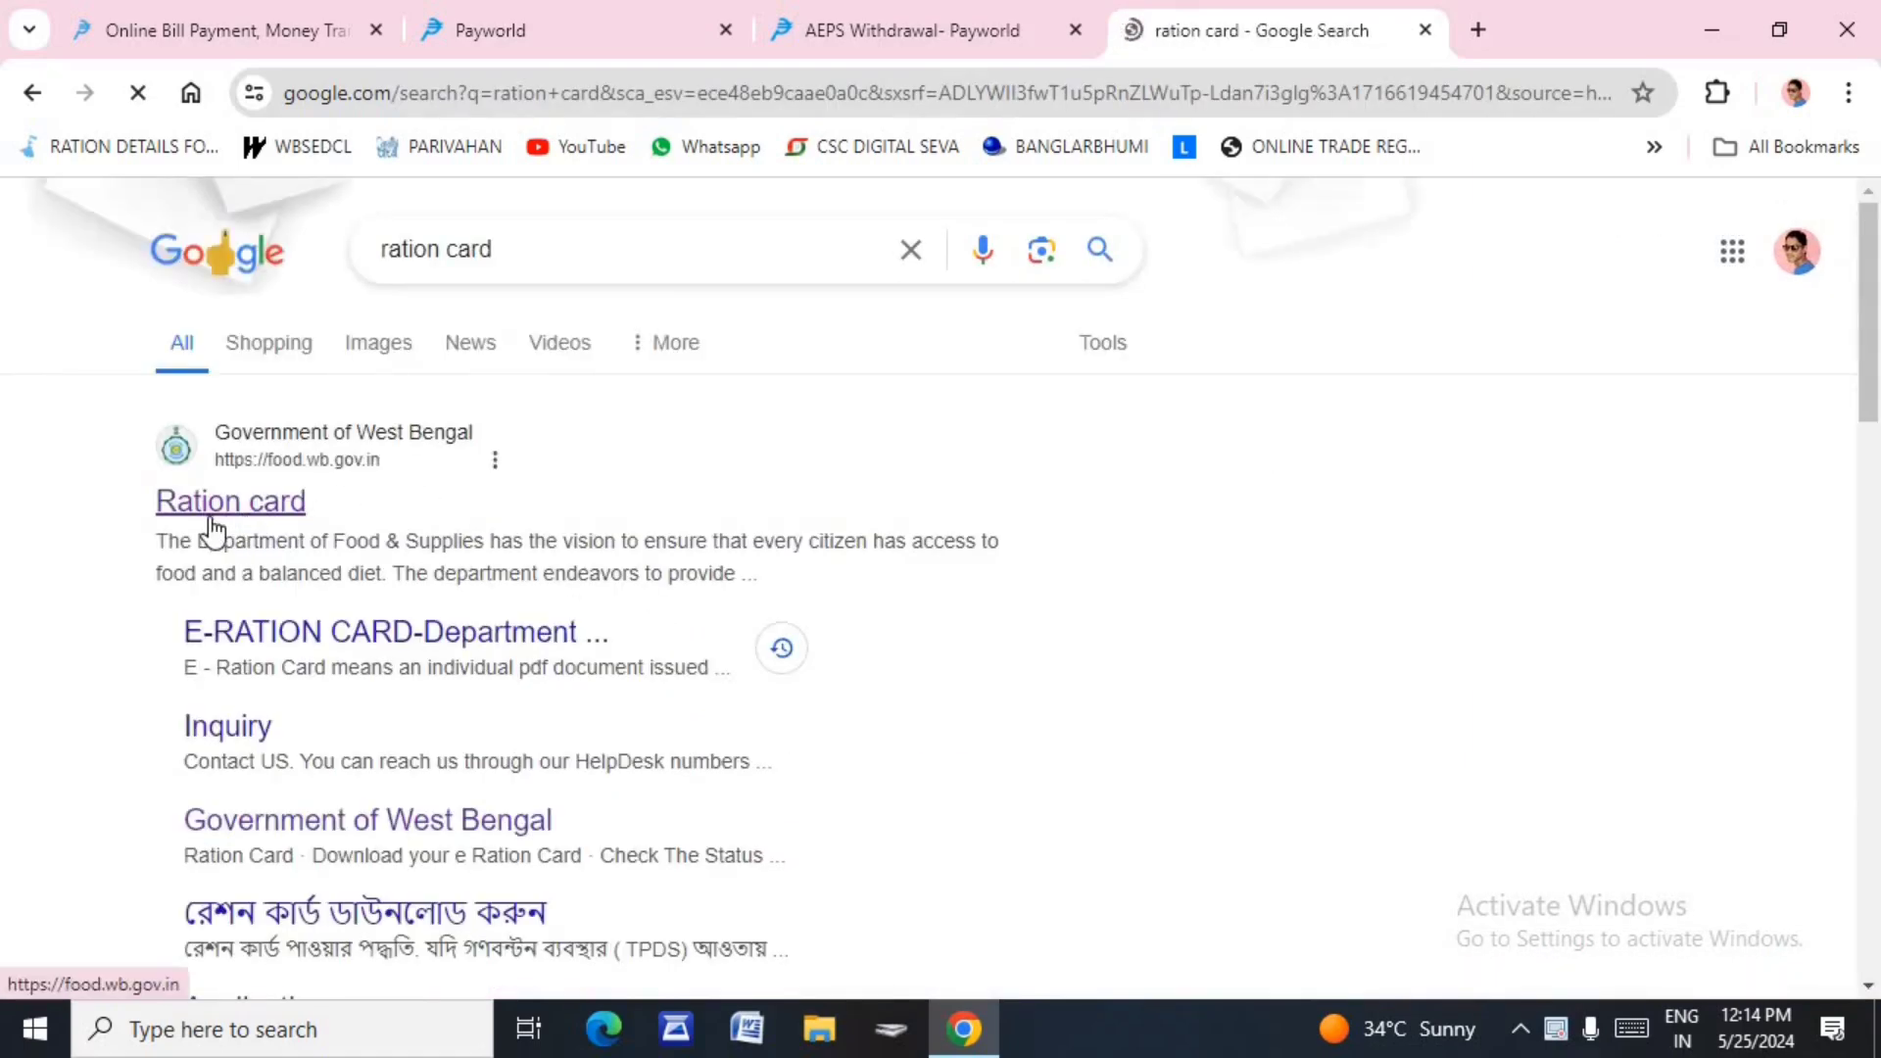
# - From the ration card search result, go through CITIZEN'S HOME and Ration Card Related Corner to Self Service through Aadhaar
pyautogui.click(181, 516)
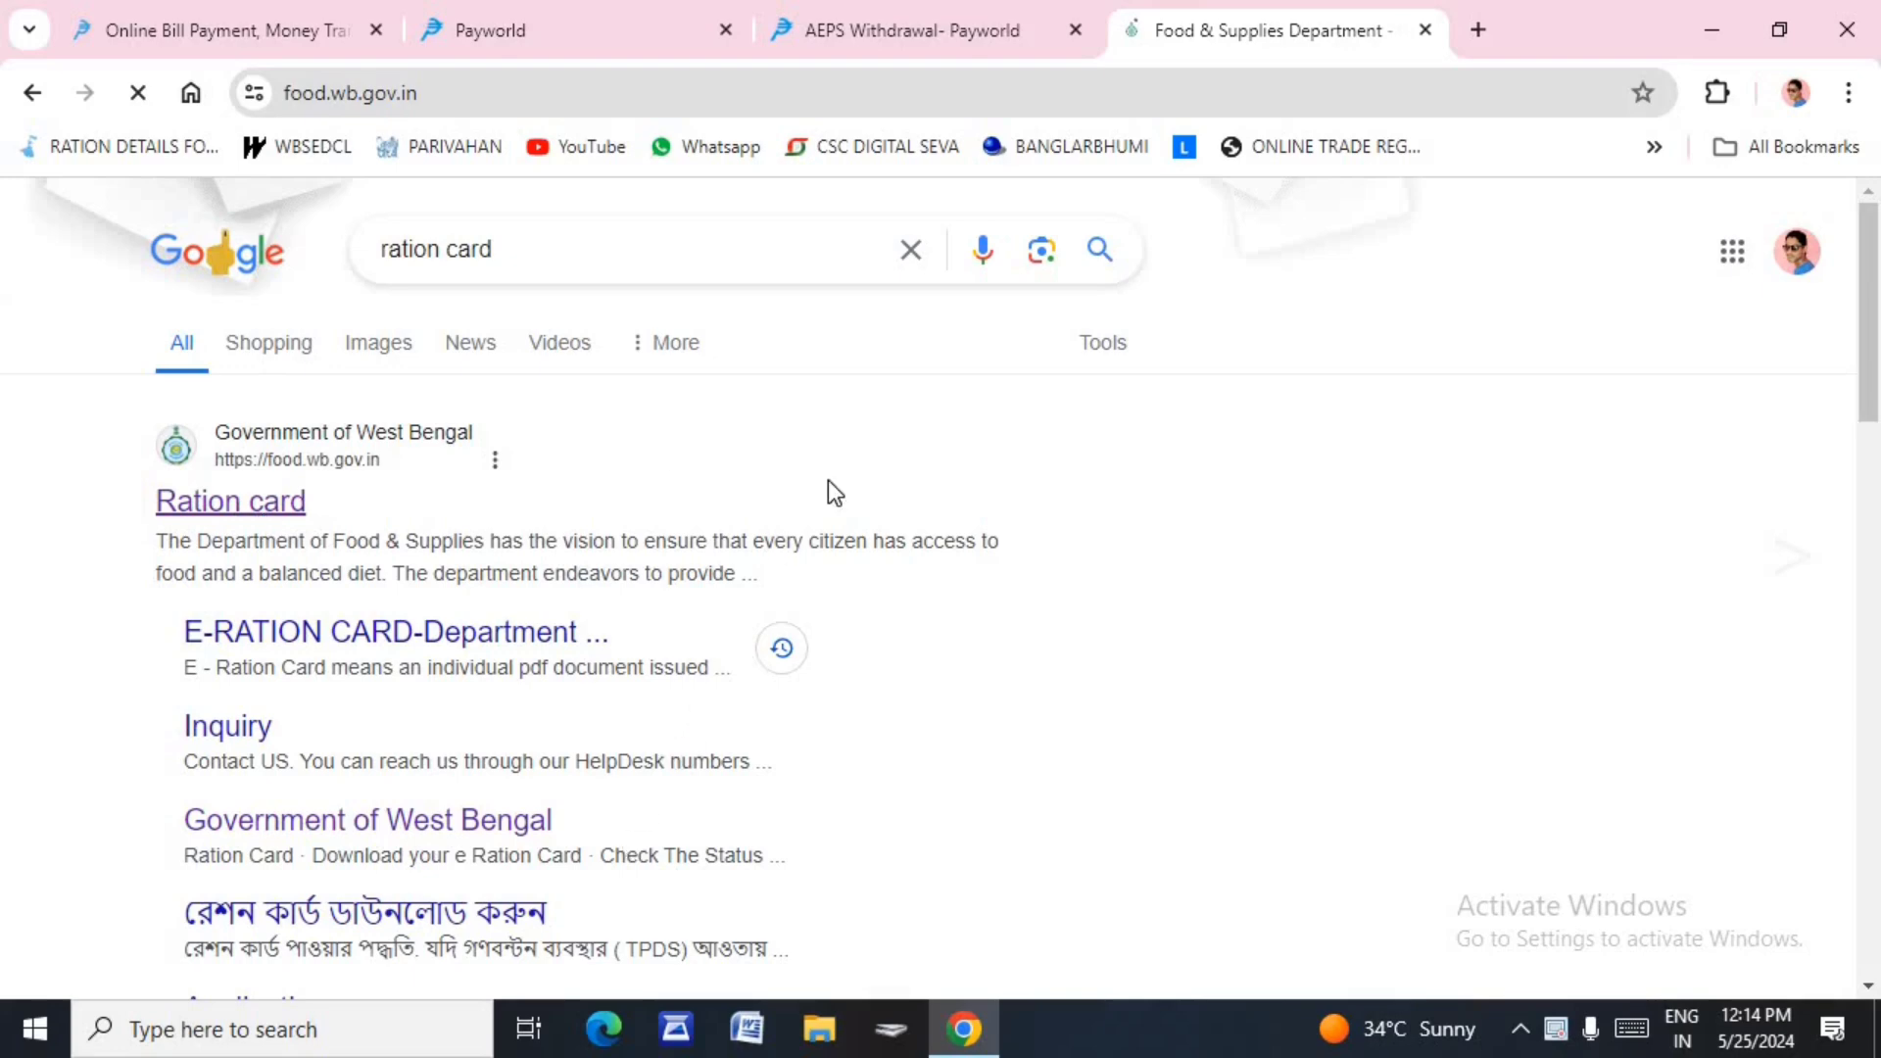
pyautogui.scroll(-1, 218, 722)
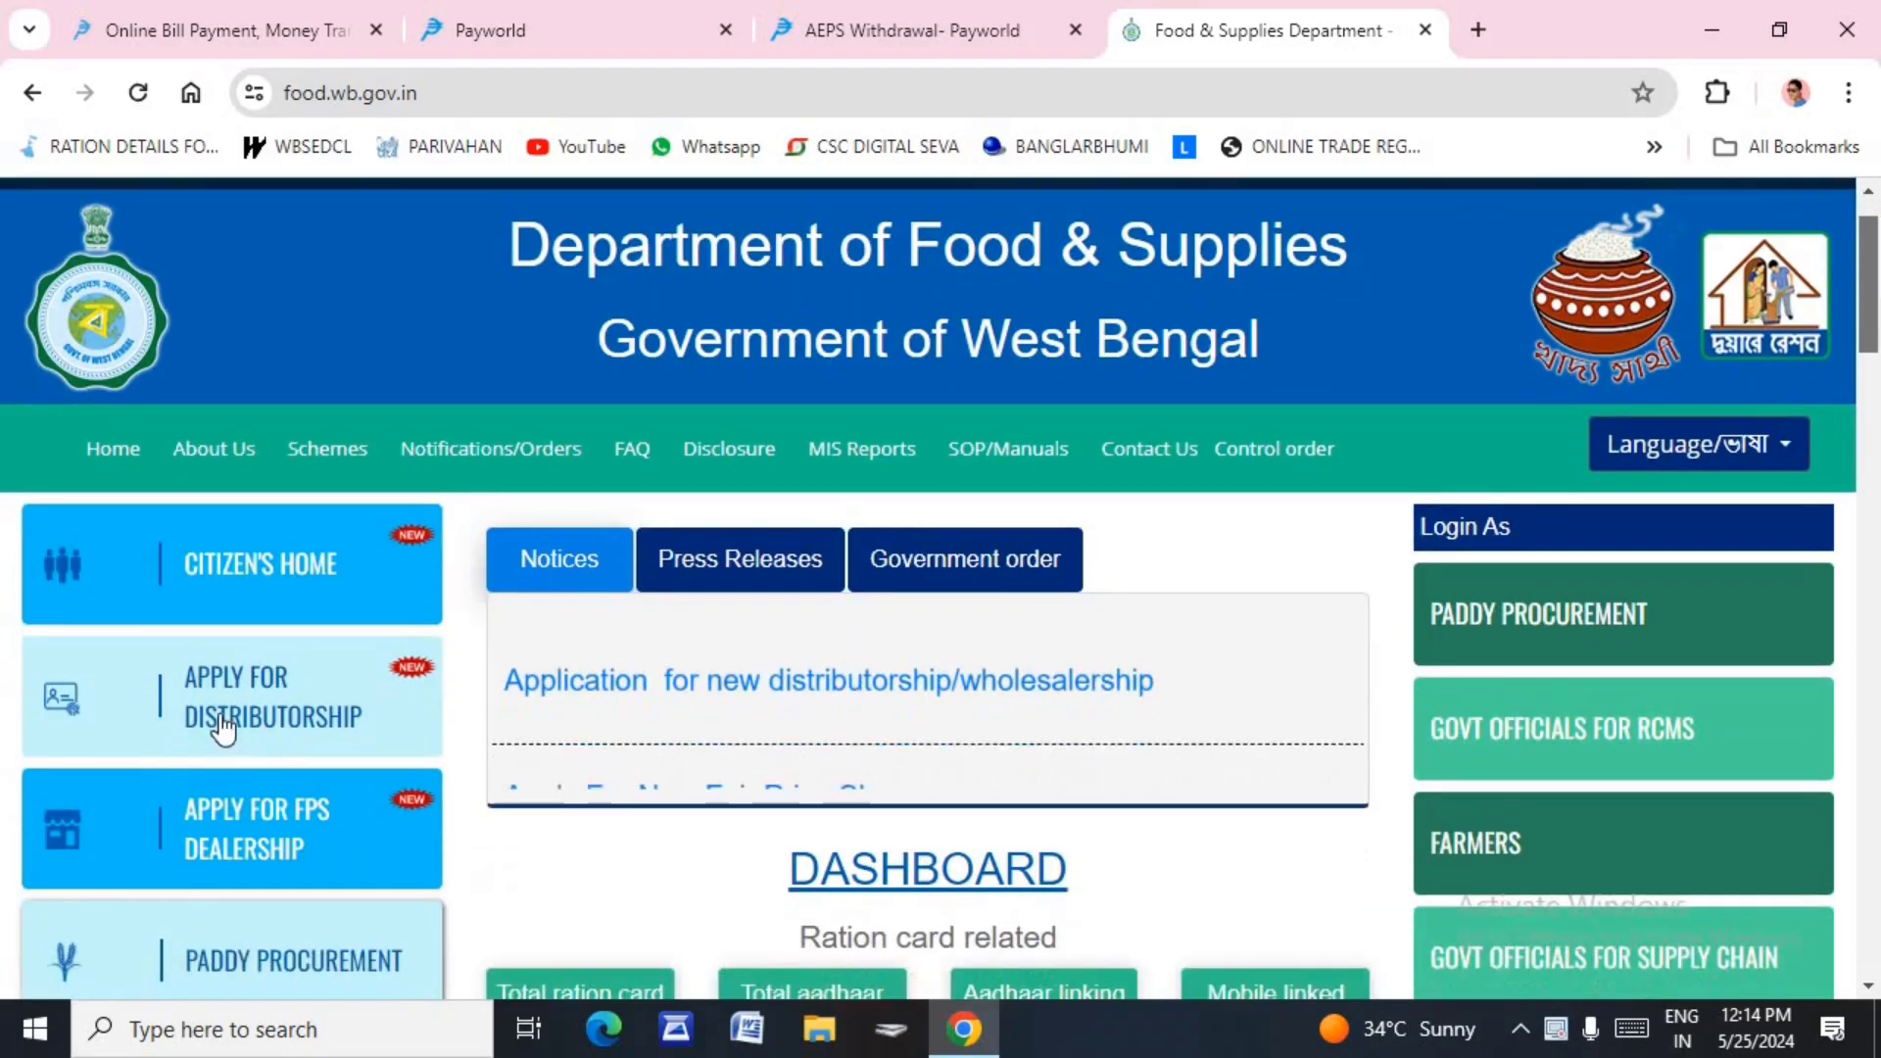
pyautogui.click(197, 574)
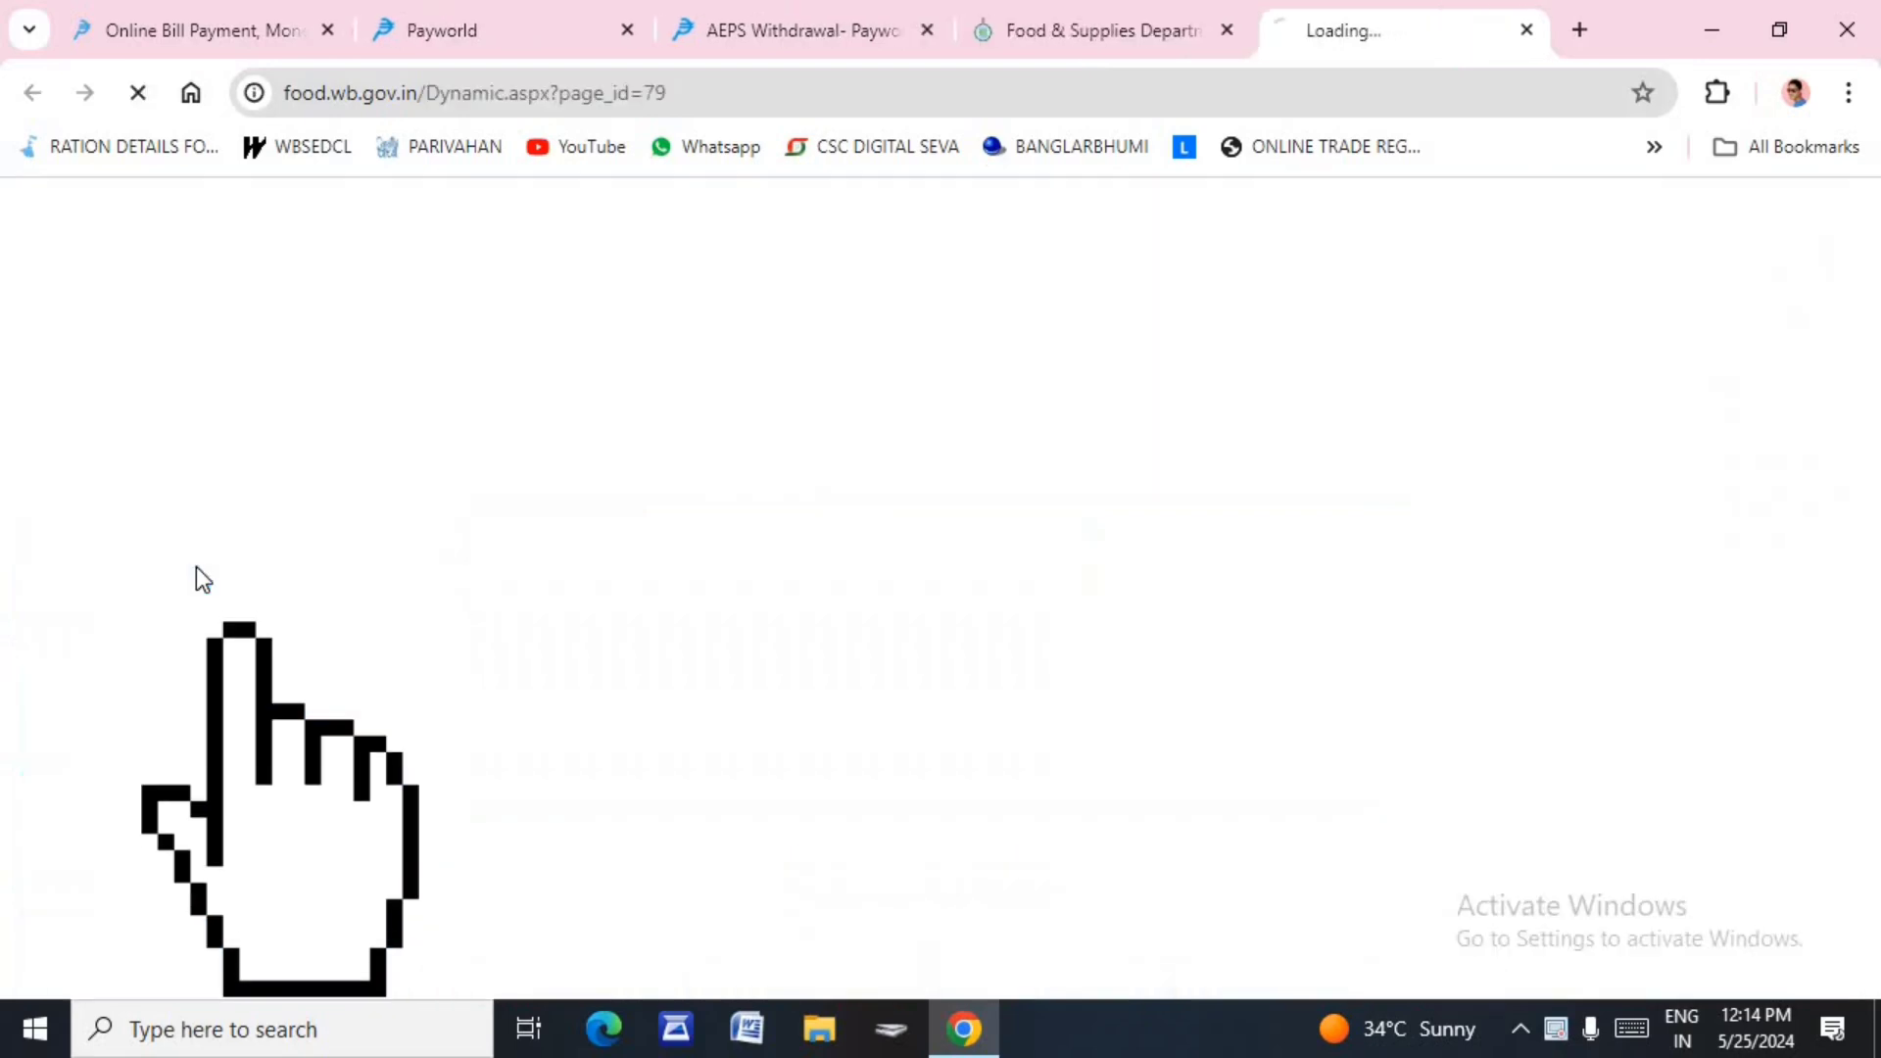
pyautogui.scroll(-1, 1876, 327)
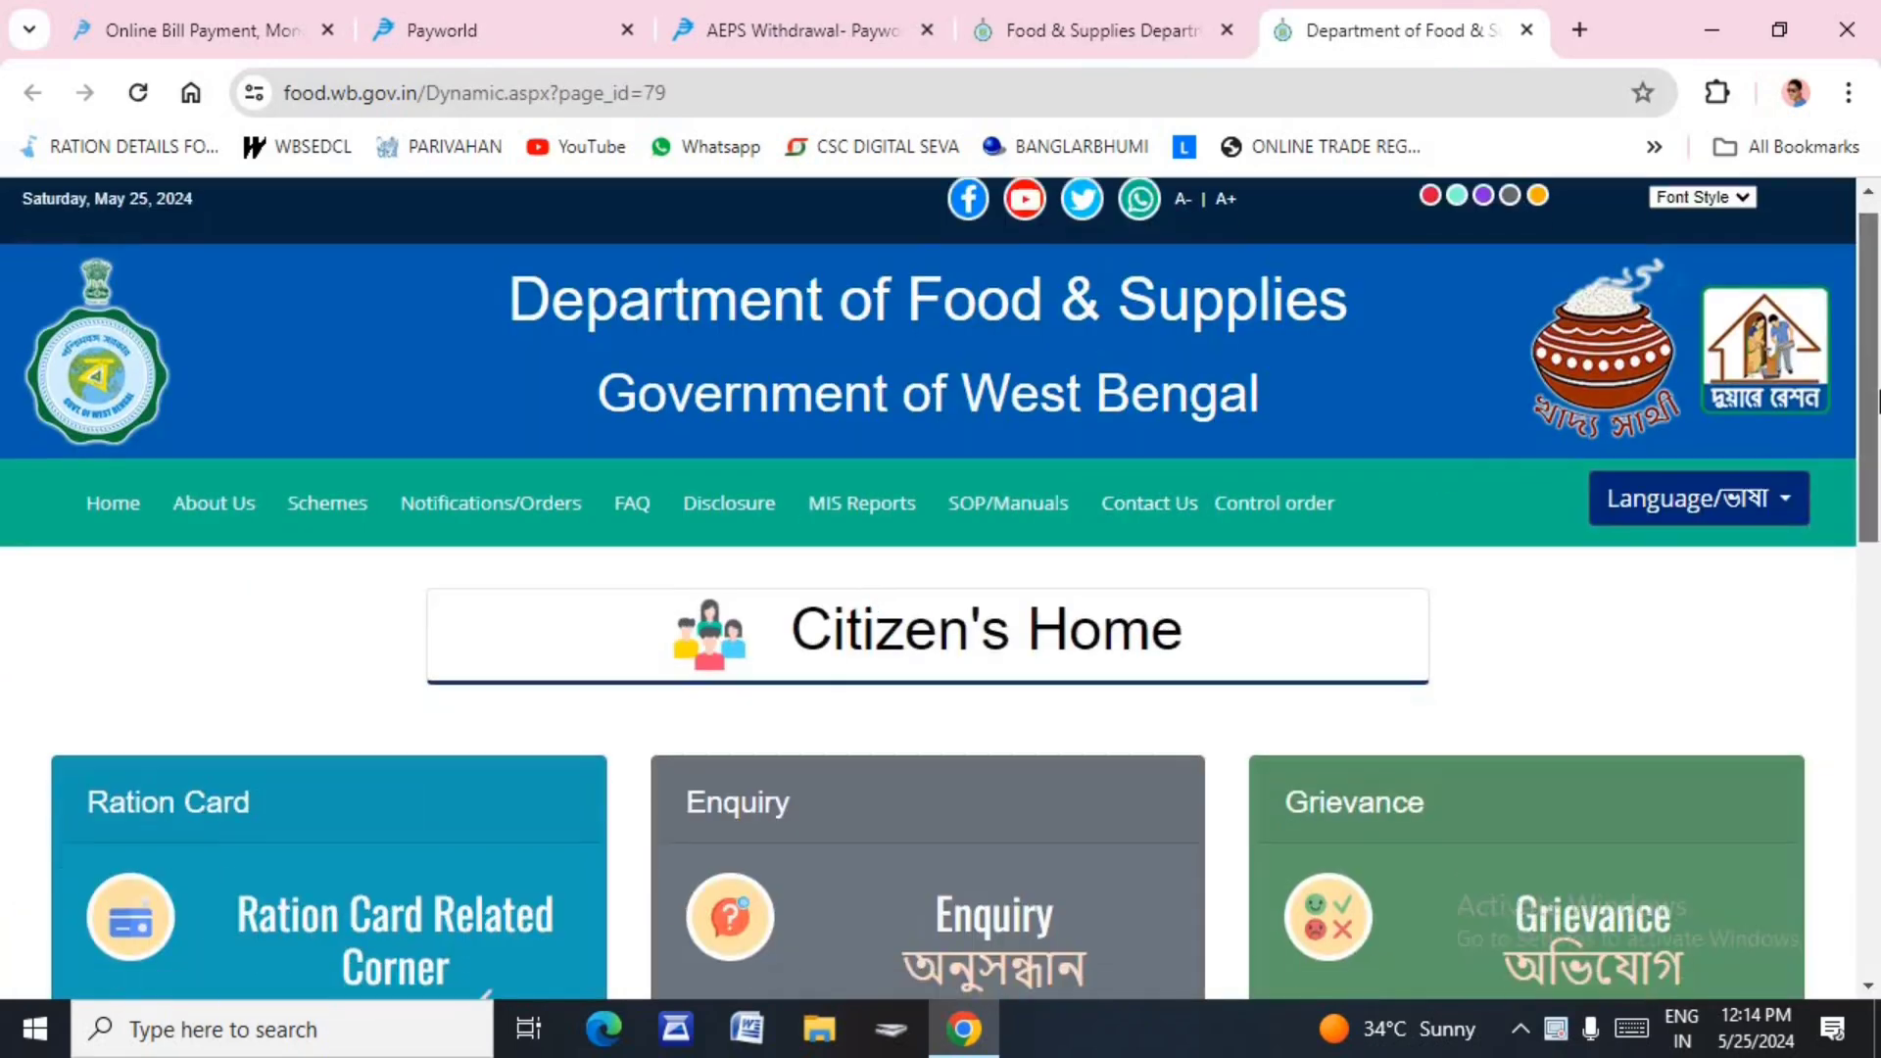
pyautogui.scroll(-4, 1875, 421)
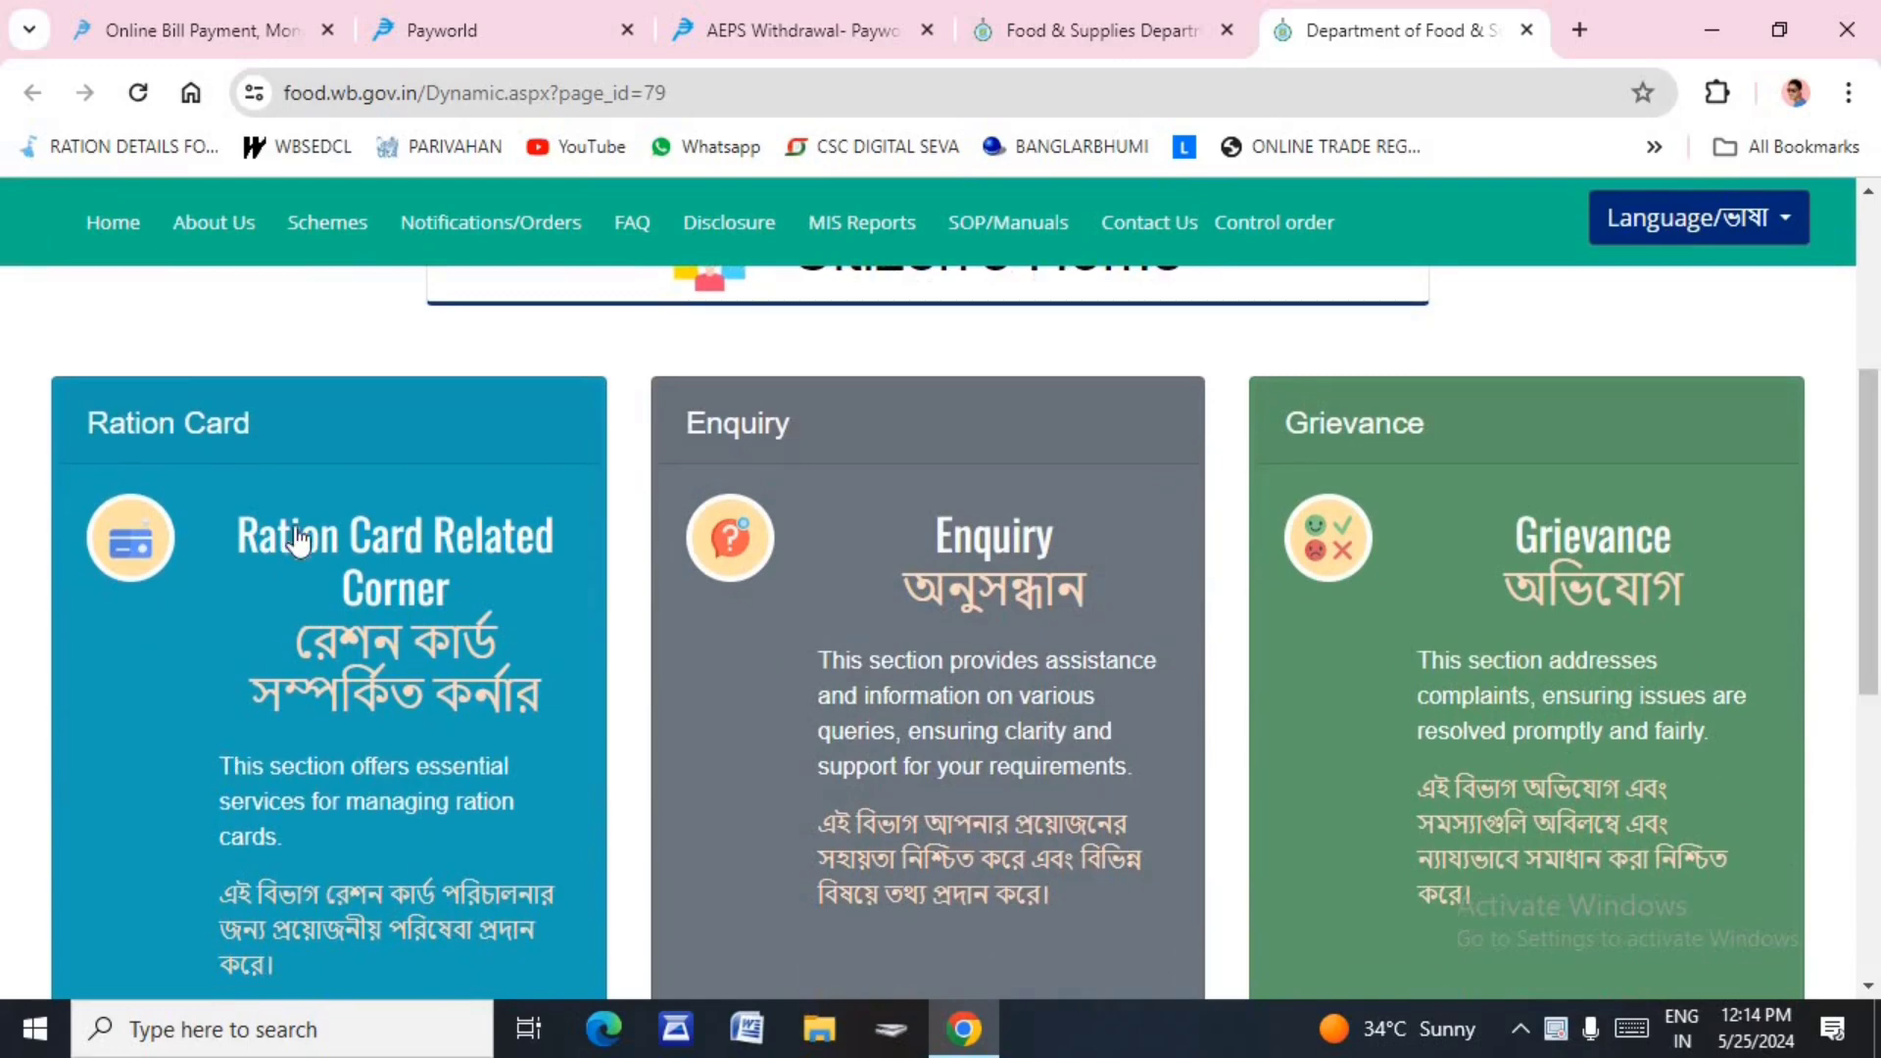
pyautogui.click(348, 641)
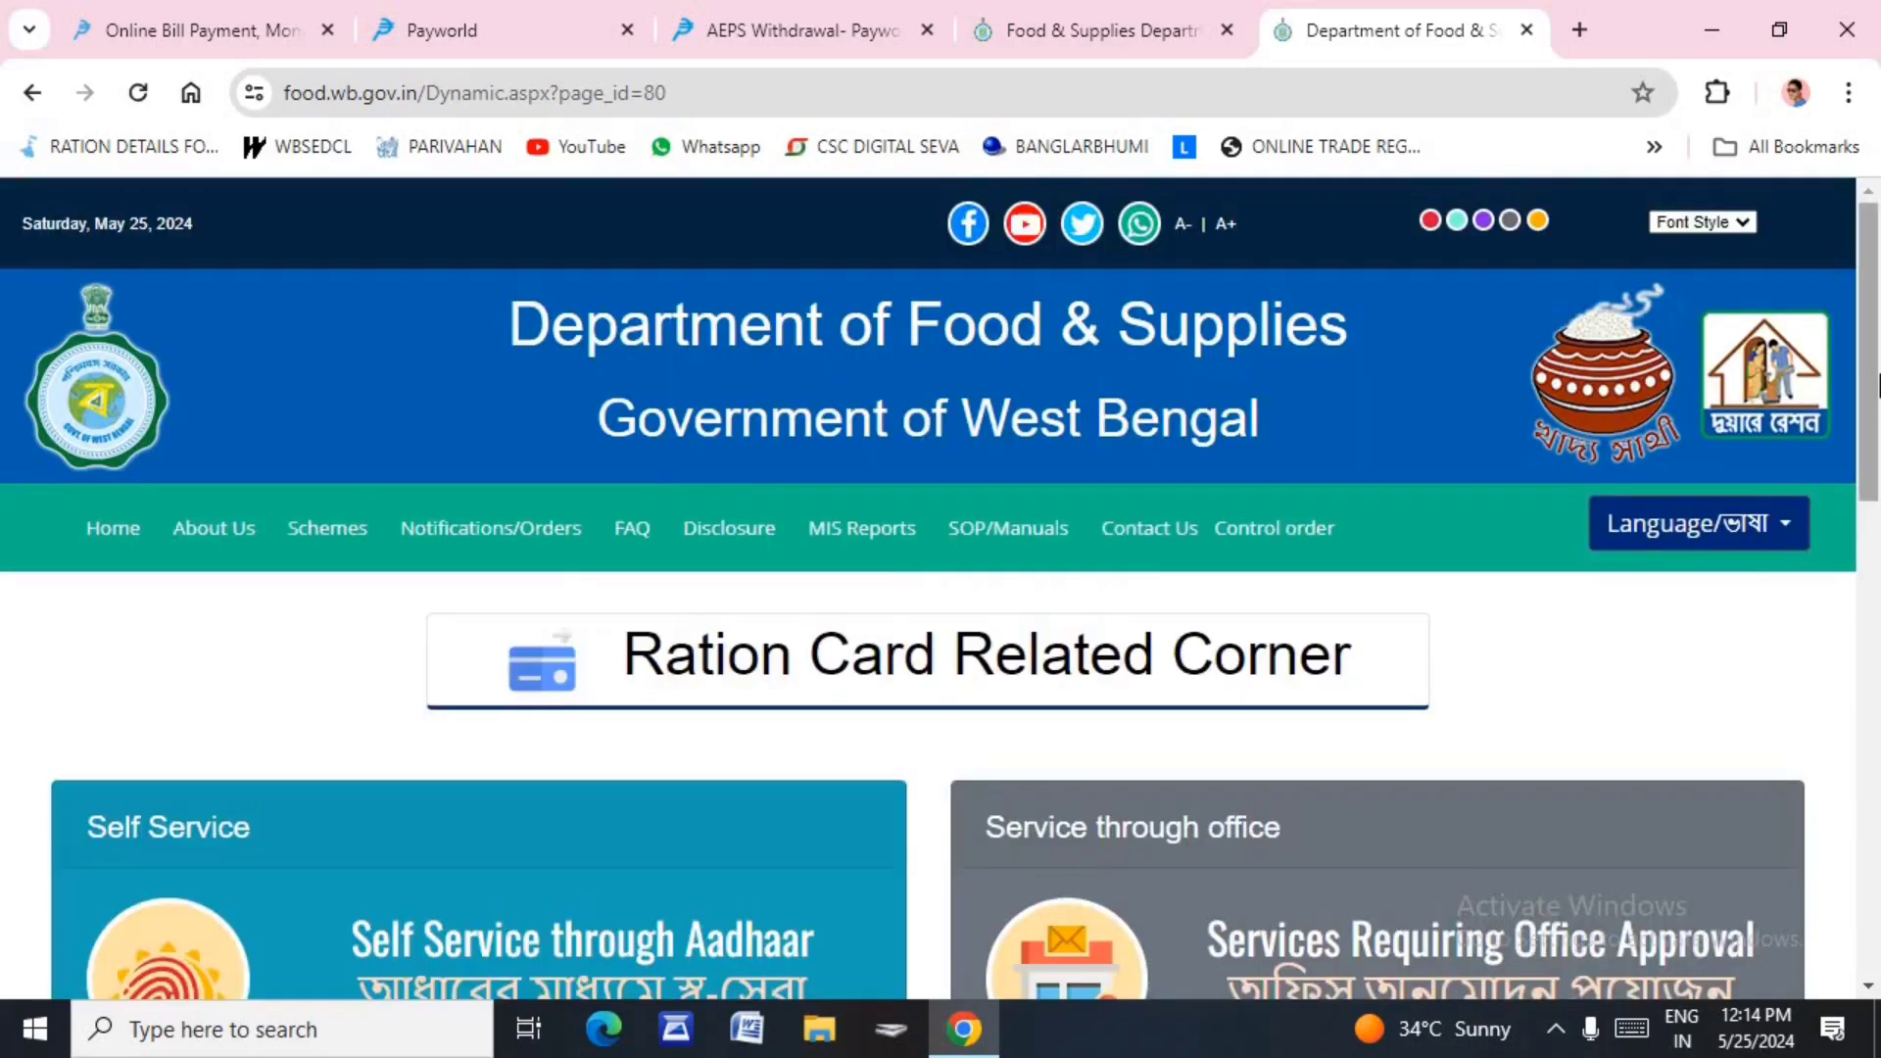
pyautogui.moveTo(1875, 385); pyautogui.dragTo(1876, 573)
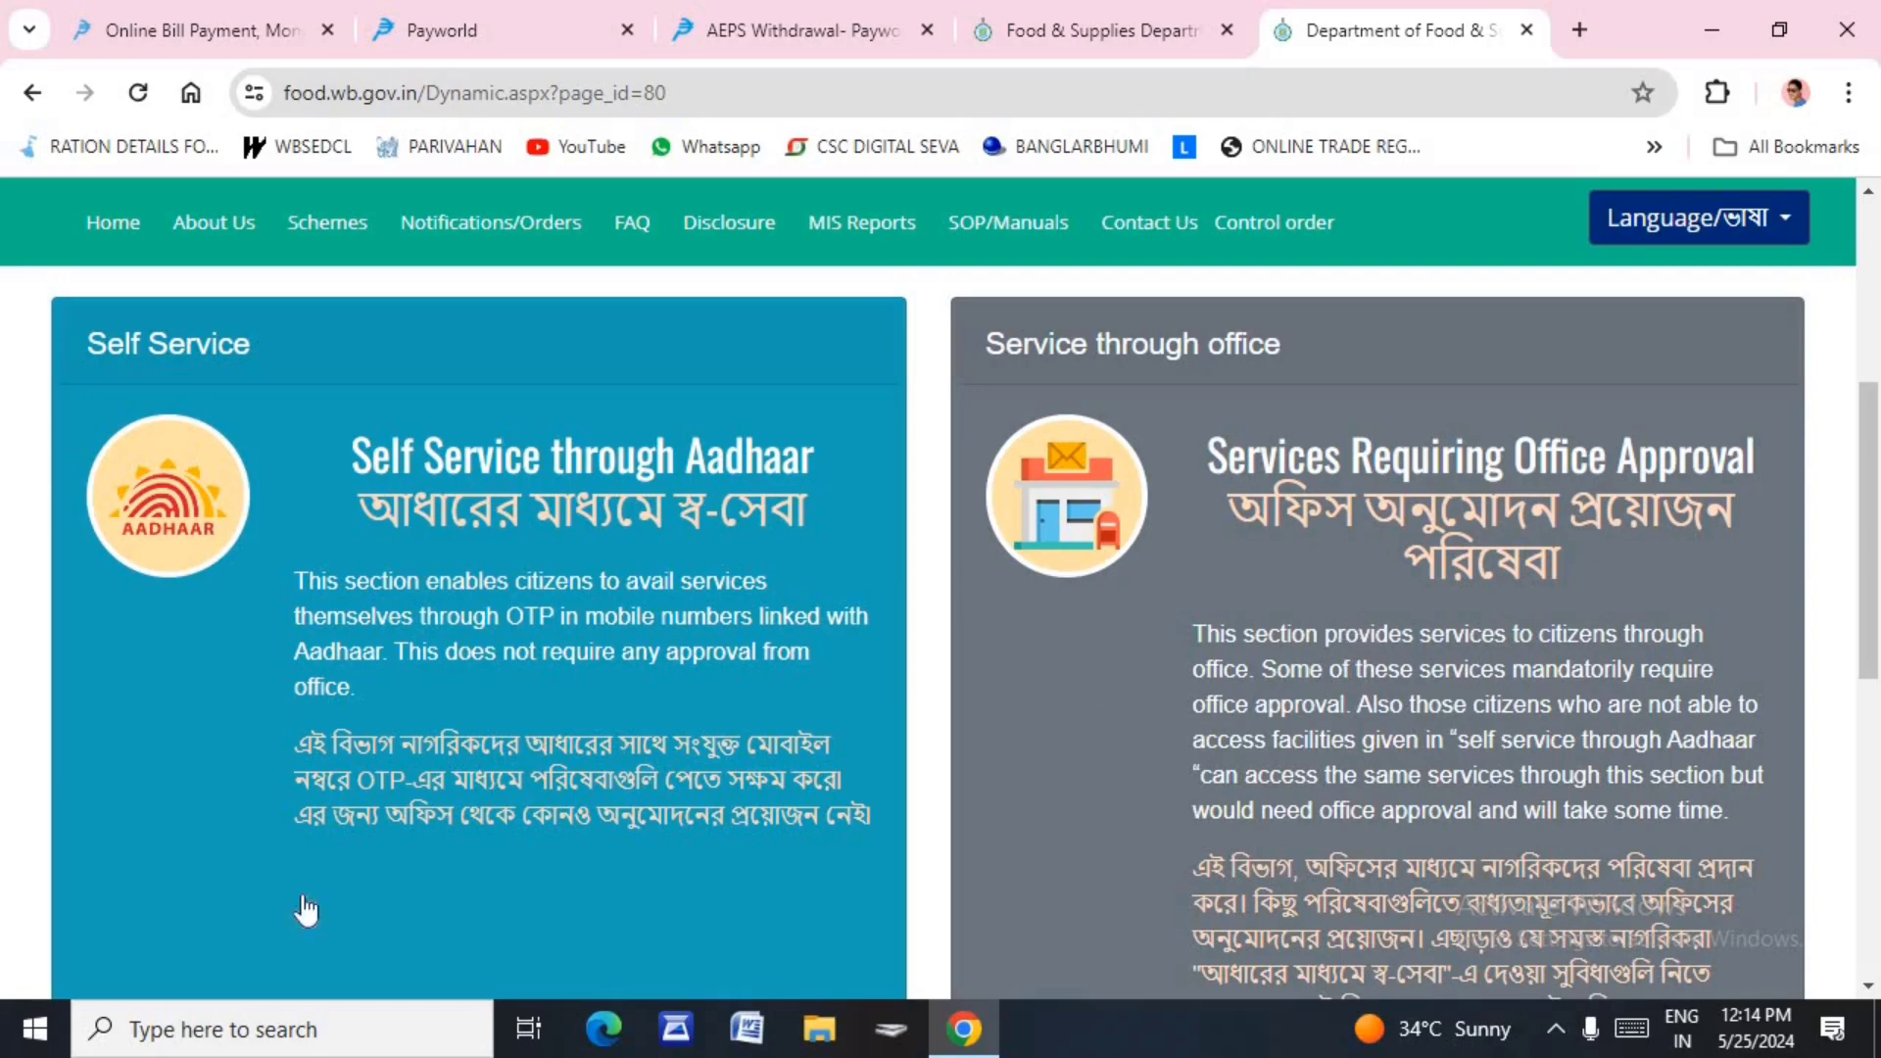
pyautogui.click(452, 530)
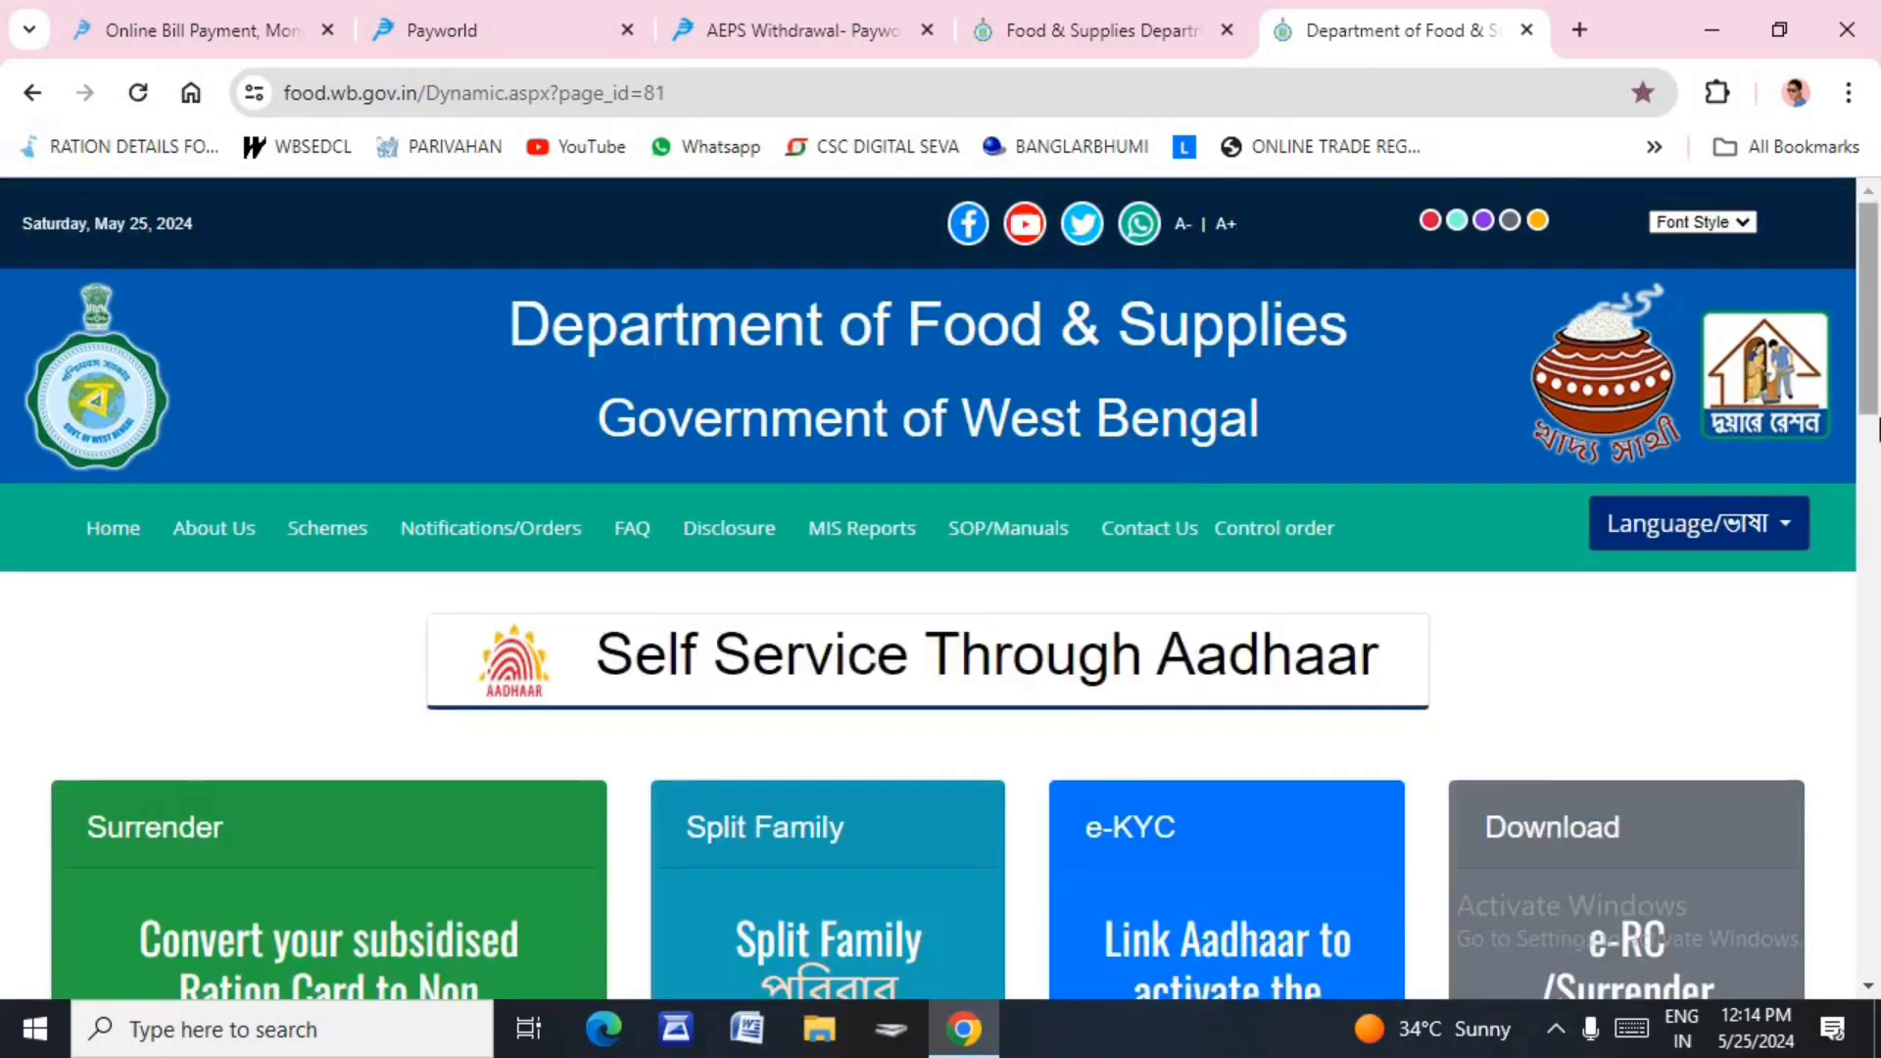
# - Open the Rectify service for name, birth date, gender, guardian name and address
pyautogui.scroll(-5, 832, 767)
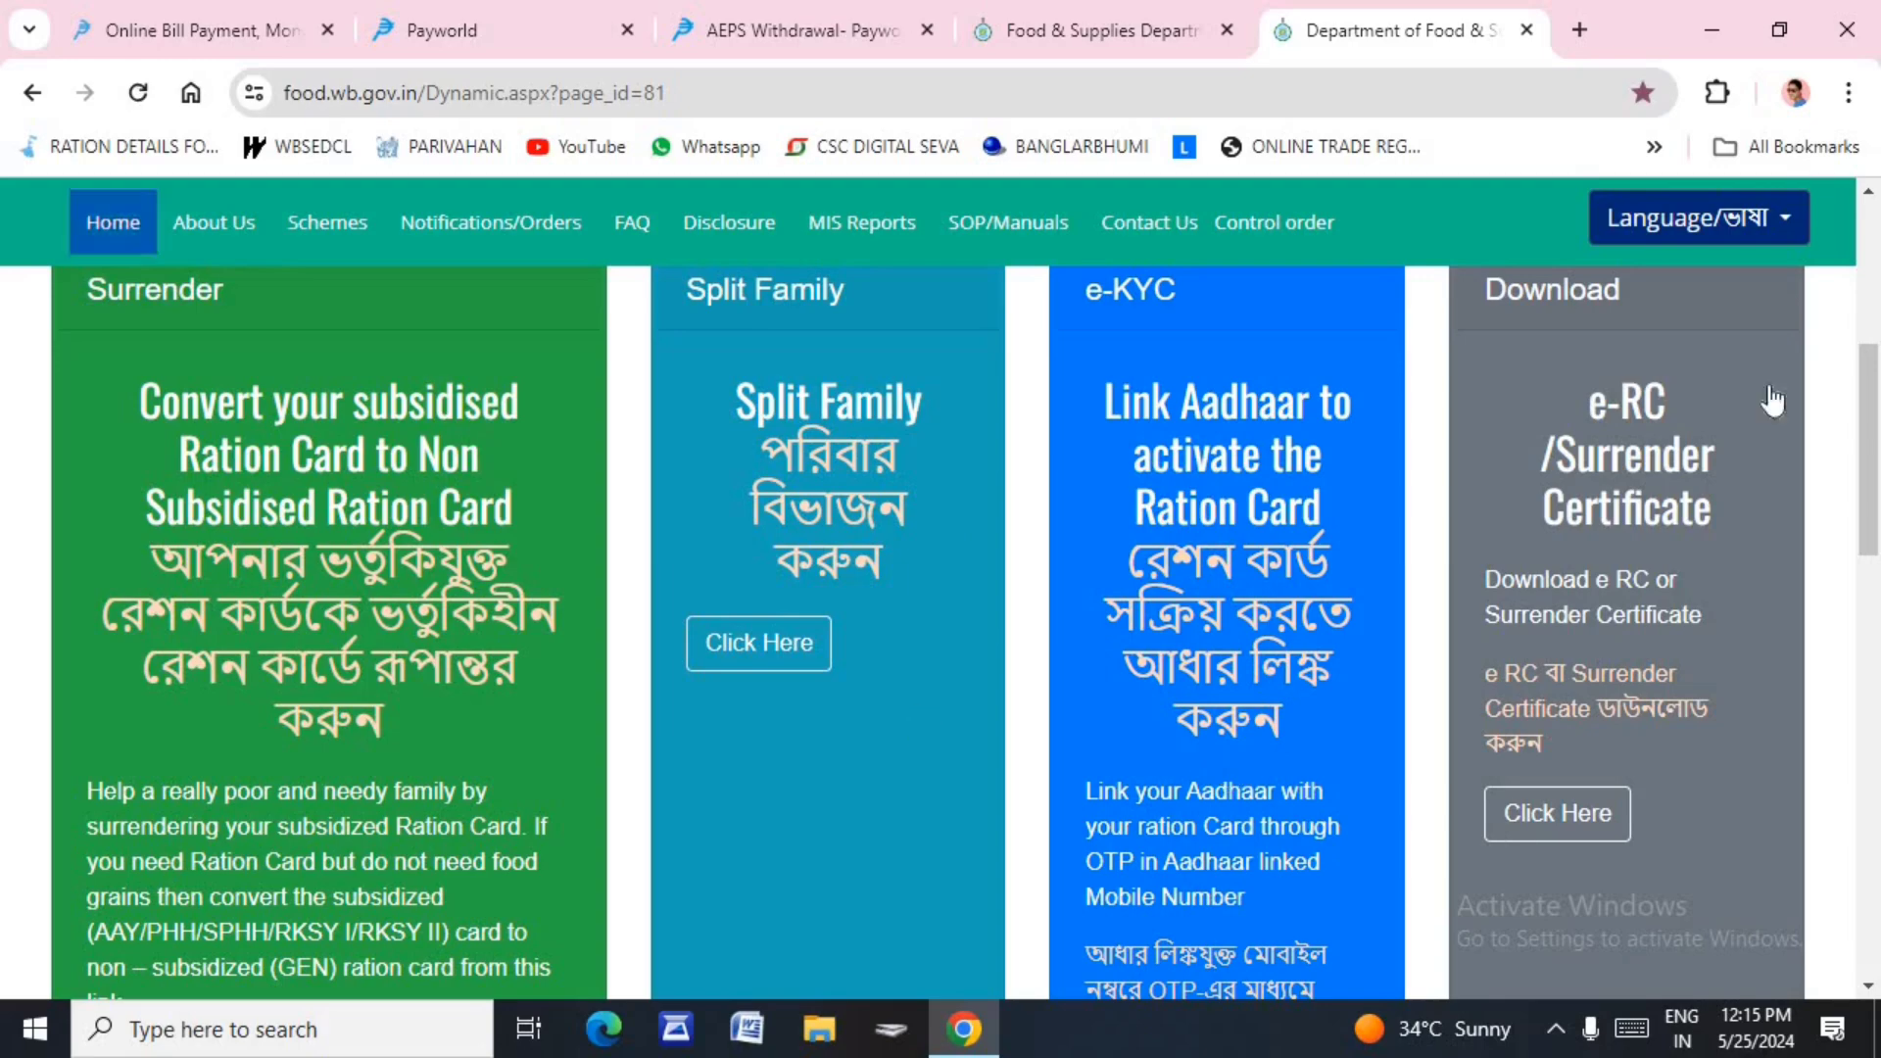
pyautogui.moveTo(1877, 468); pyautogui.dragTo(1876, 682)
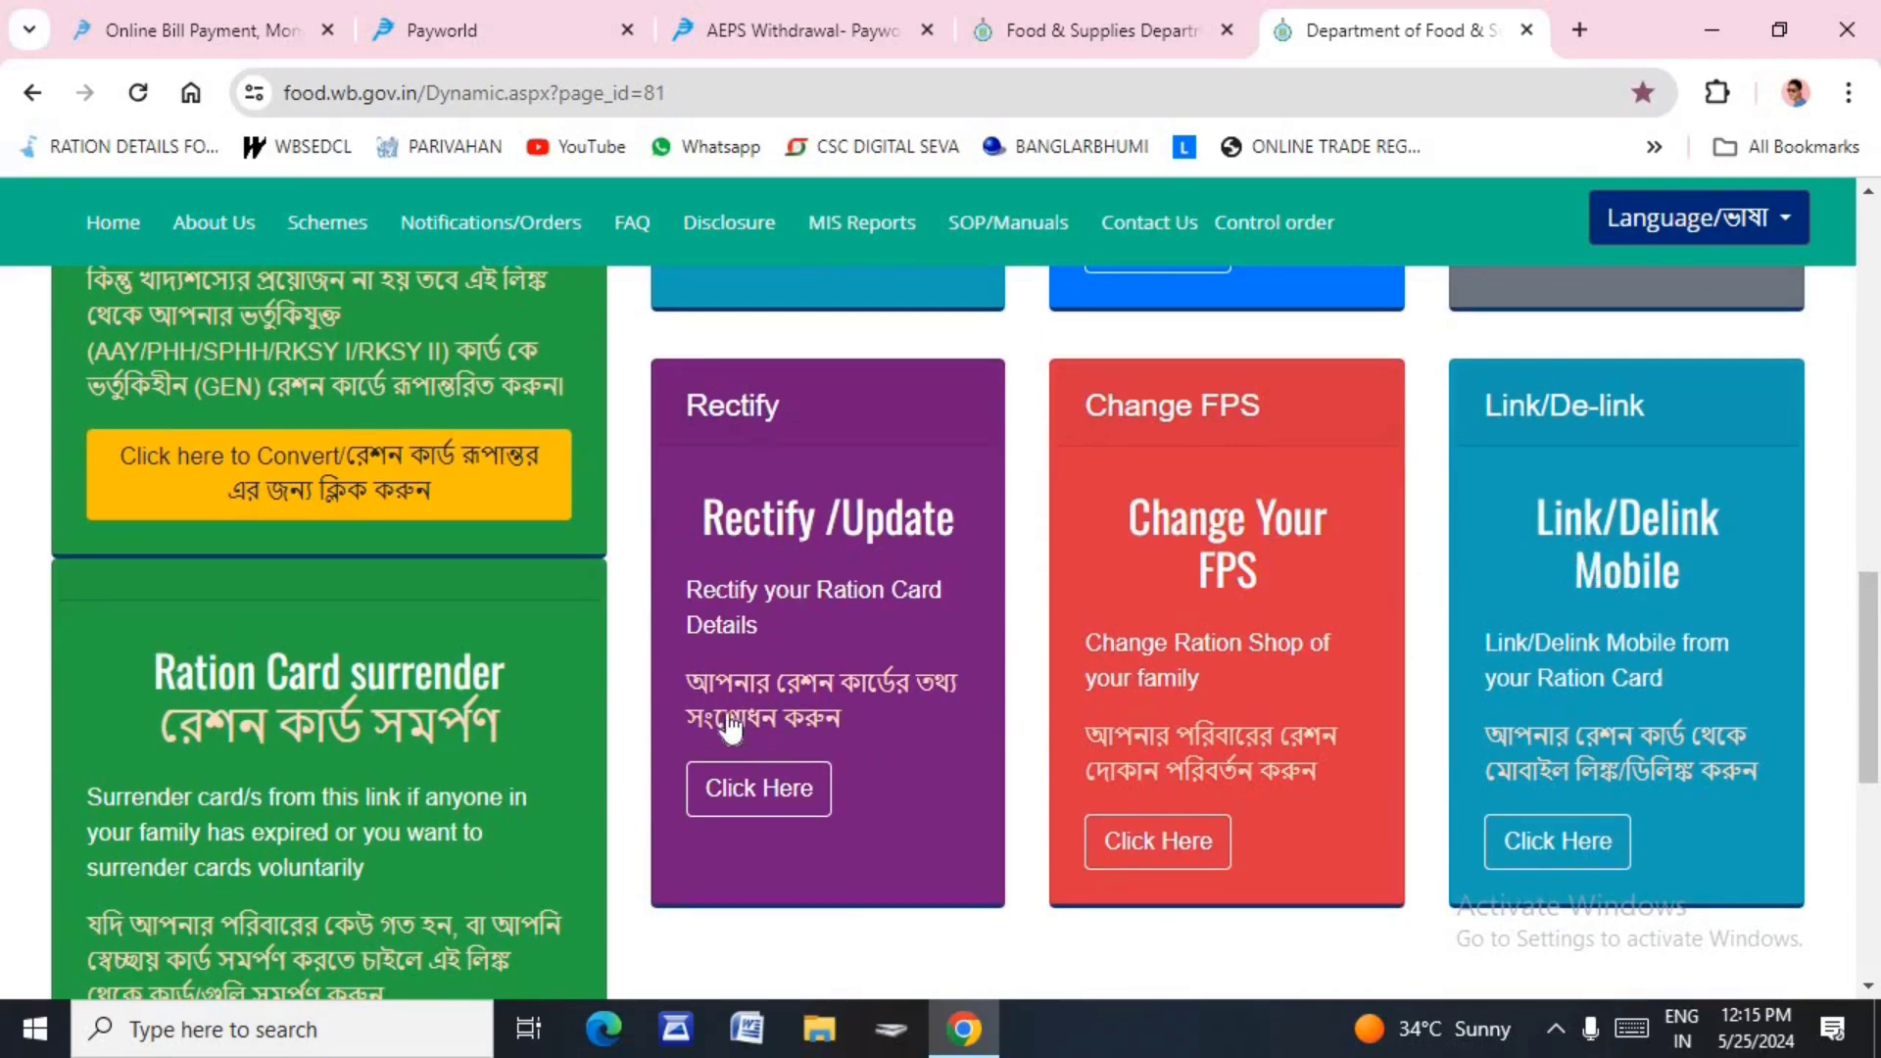
pyautogui.click(789, 730)
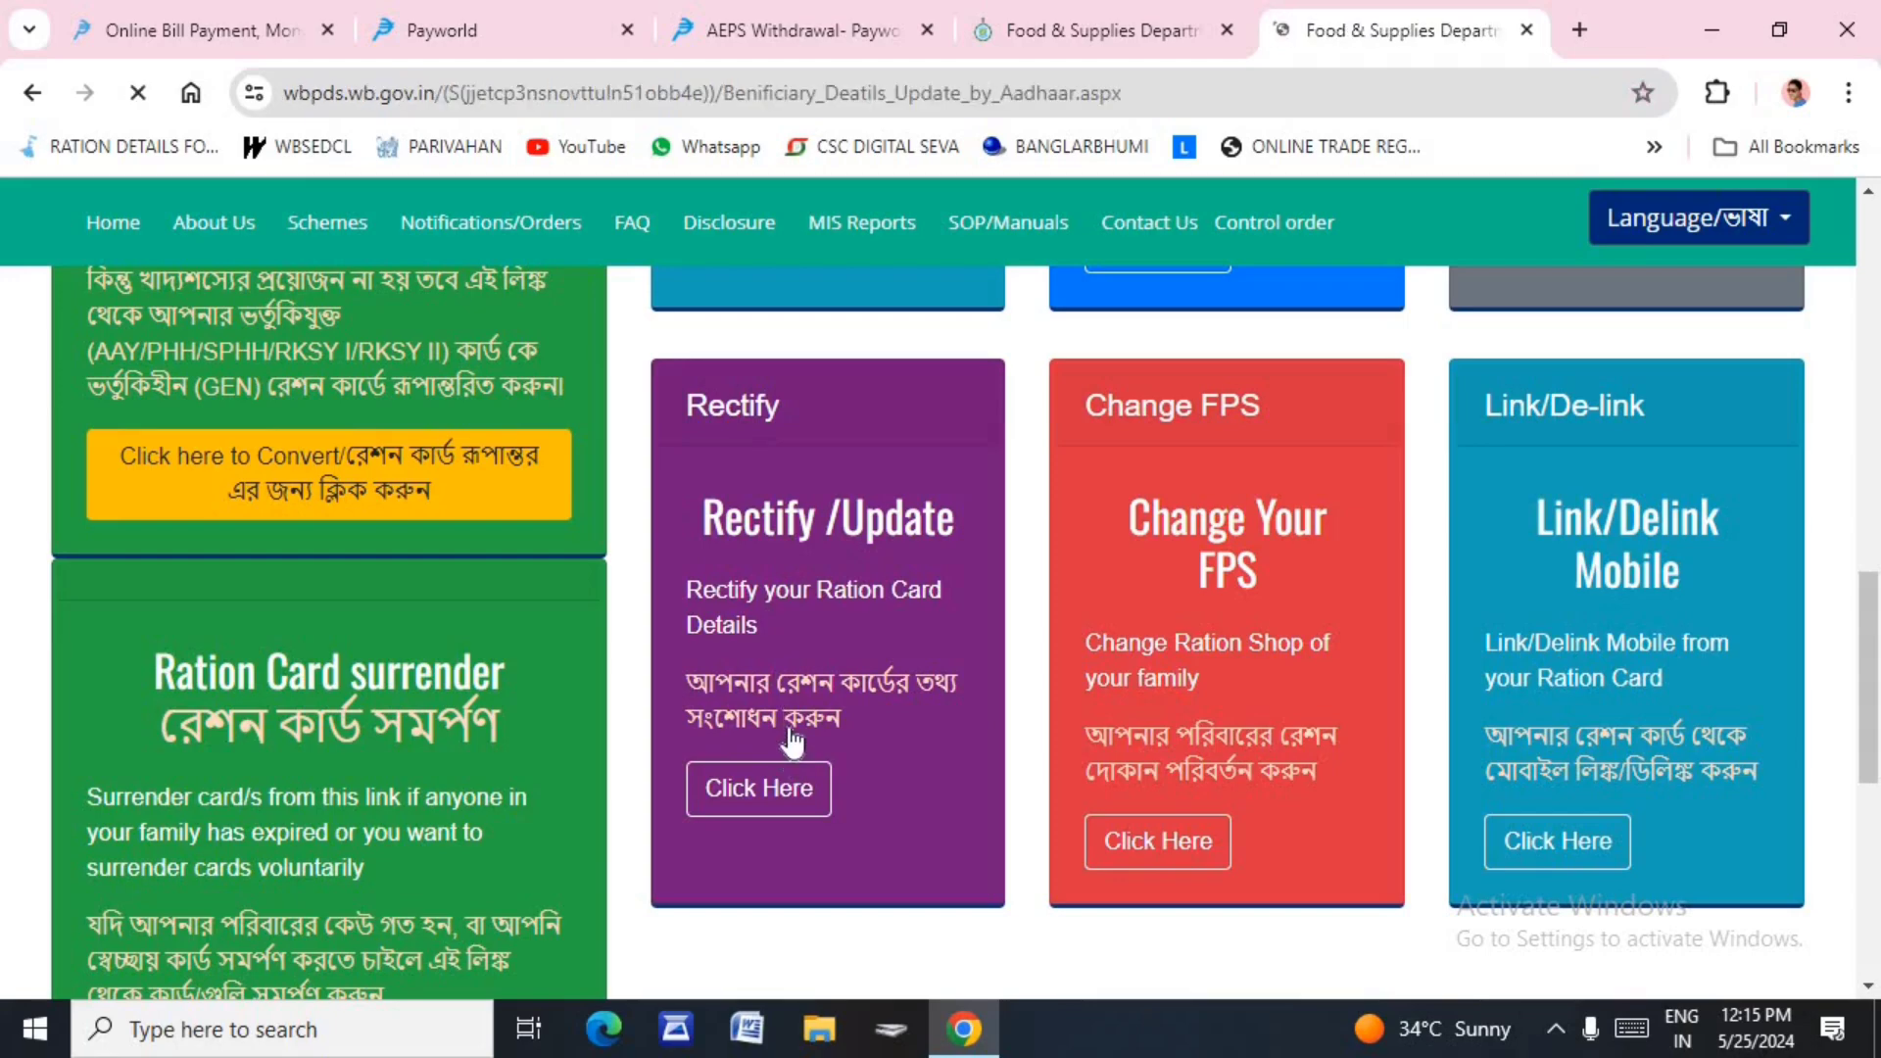
pyautogui.scroll(-2, 1847, 419)
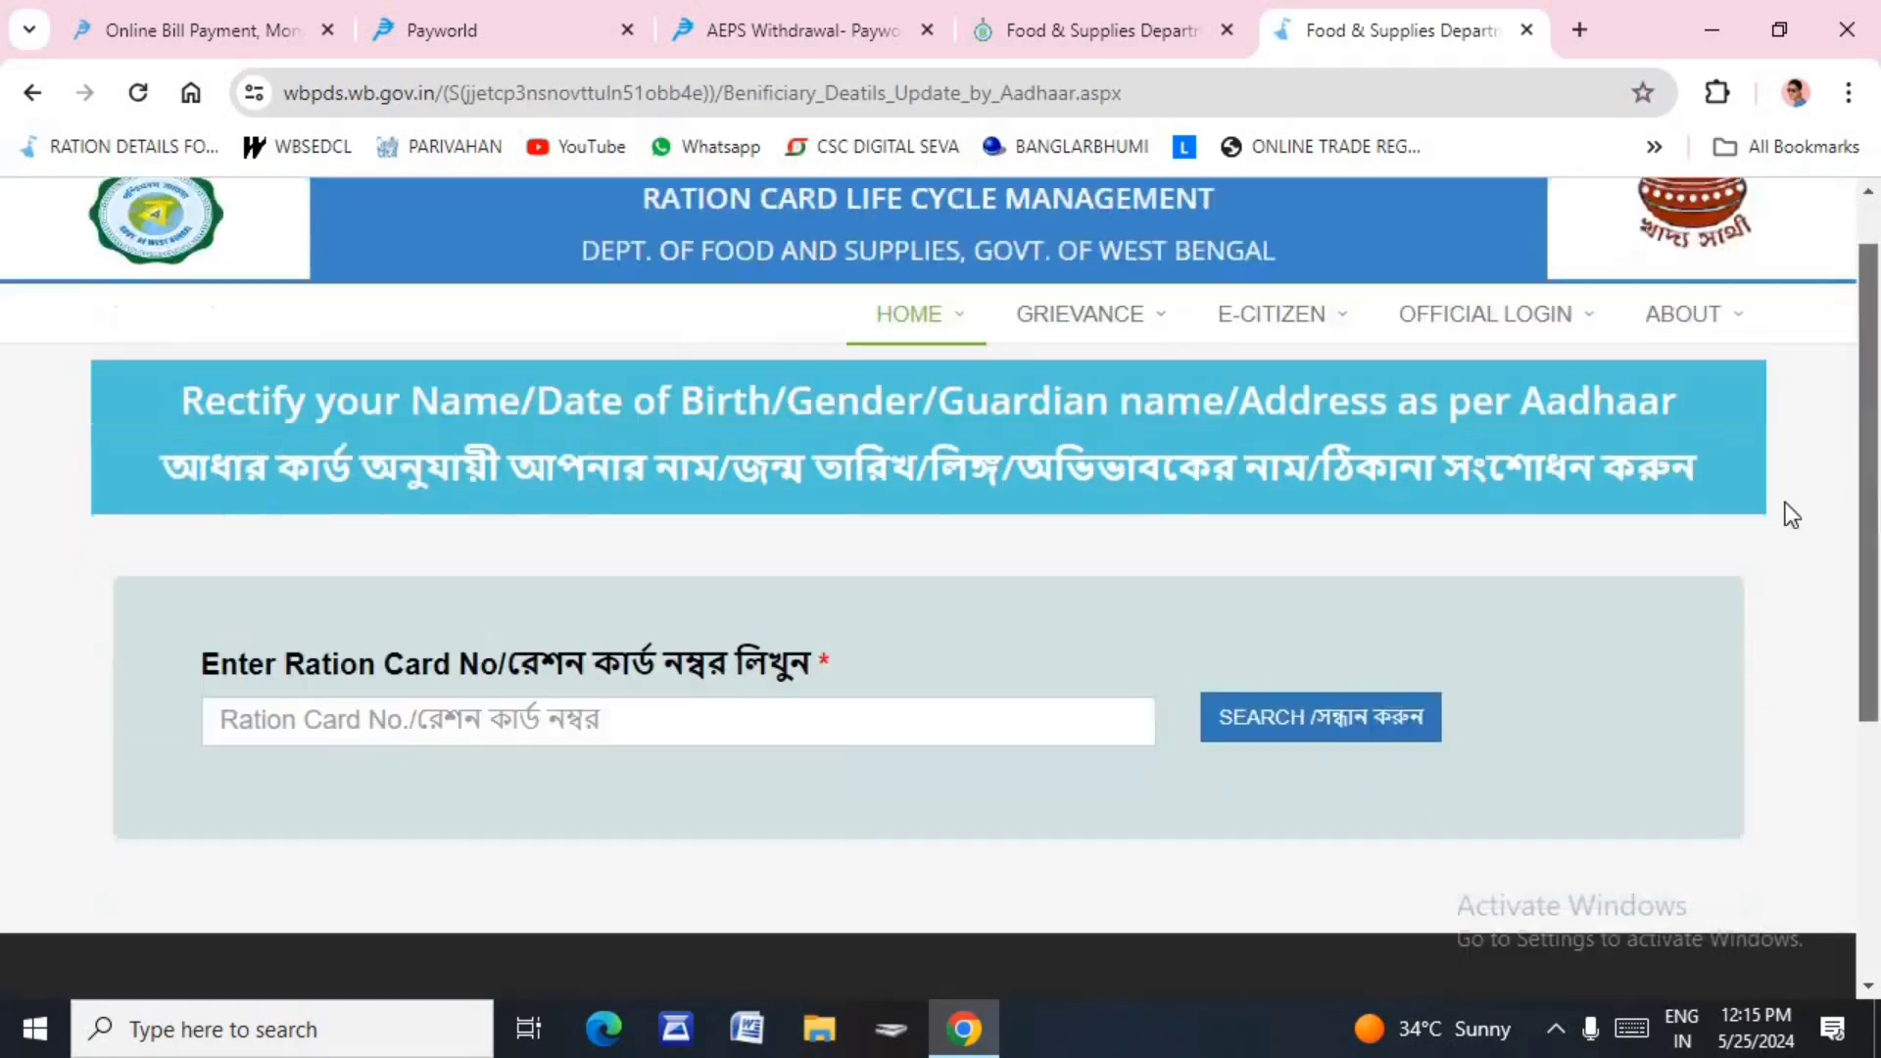
# - Search for the ration card by entering its card number in the Ration Card No. field
pyautogui.click(692, 614)
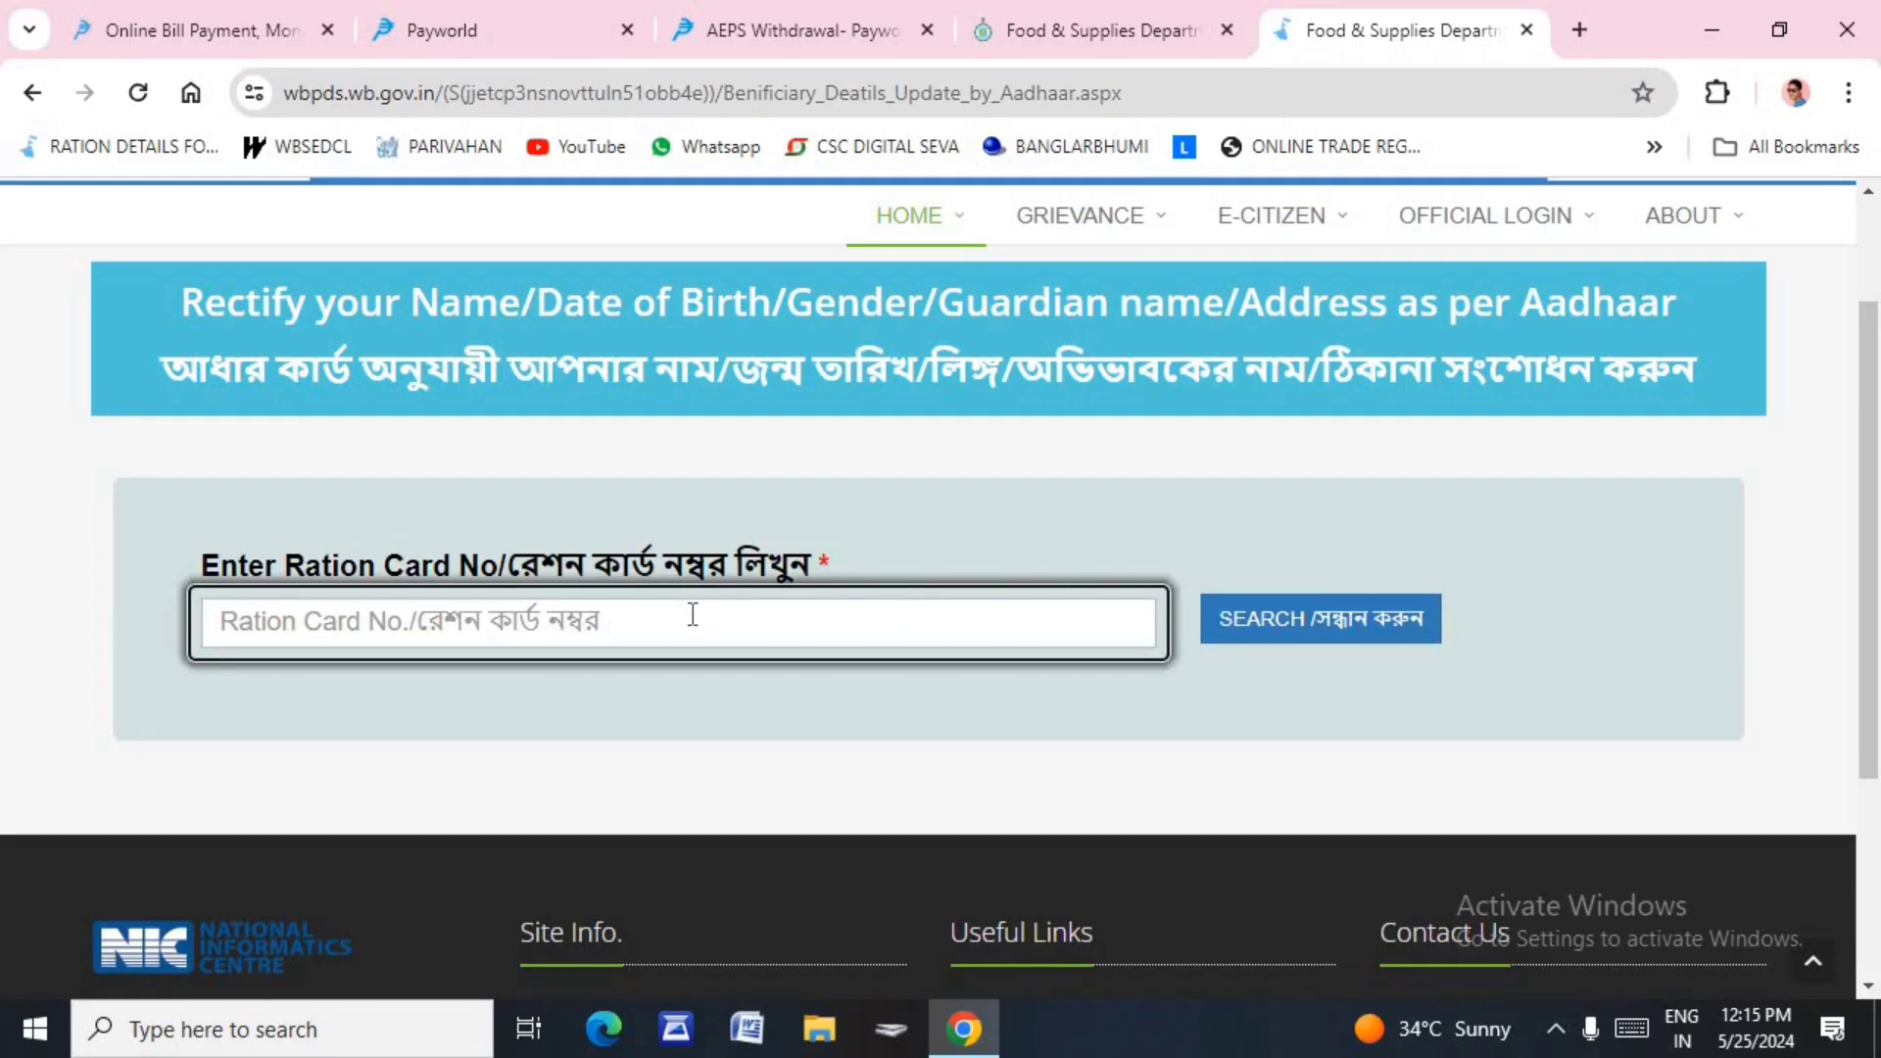
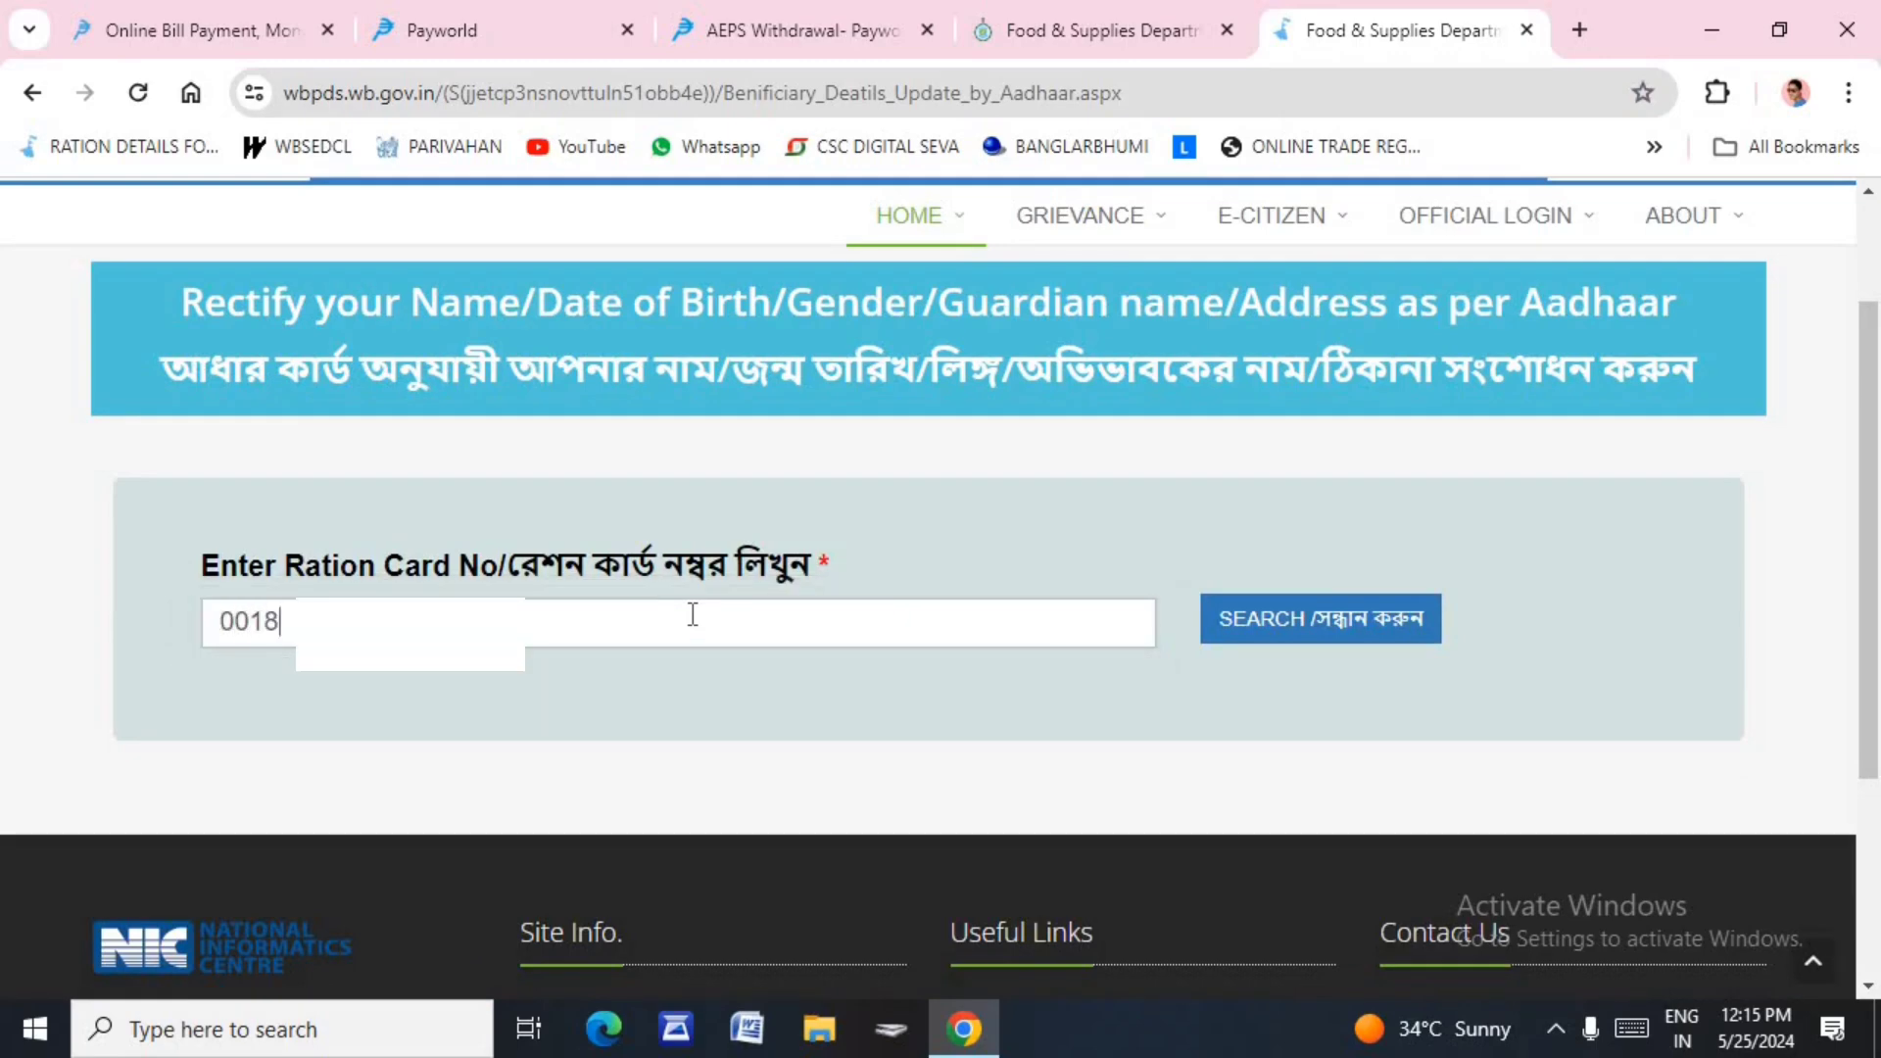
pyautogui.click(1236, 631)
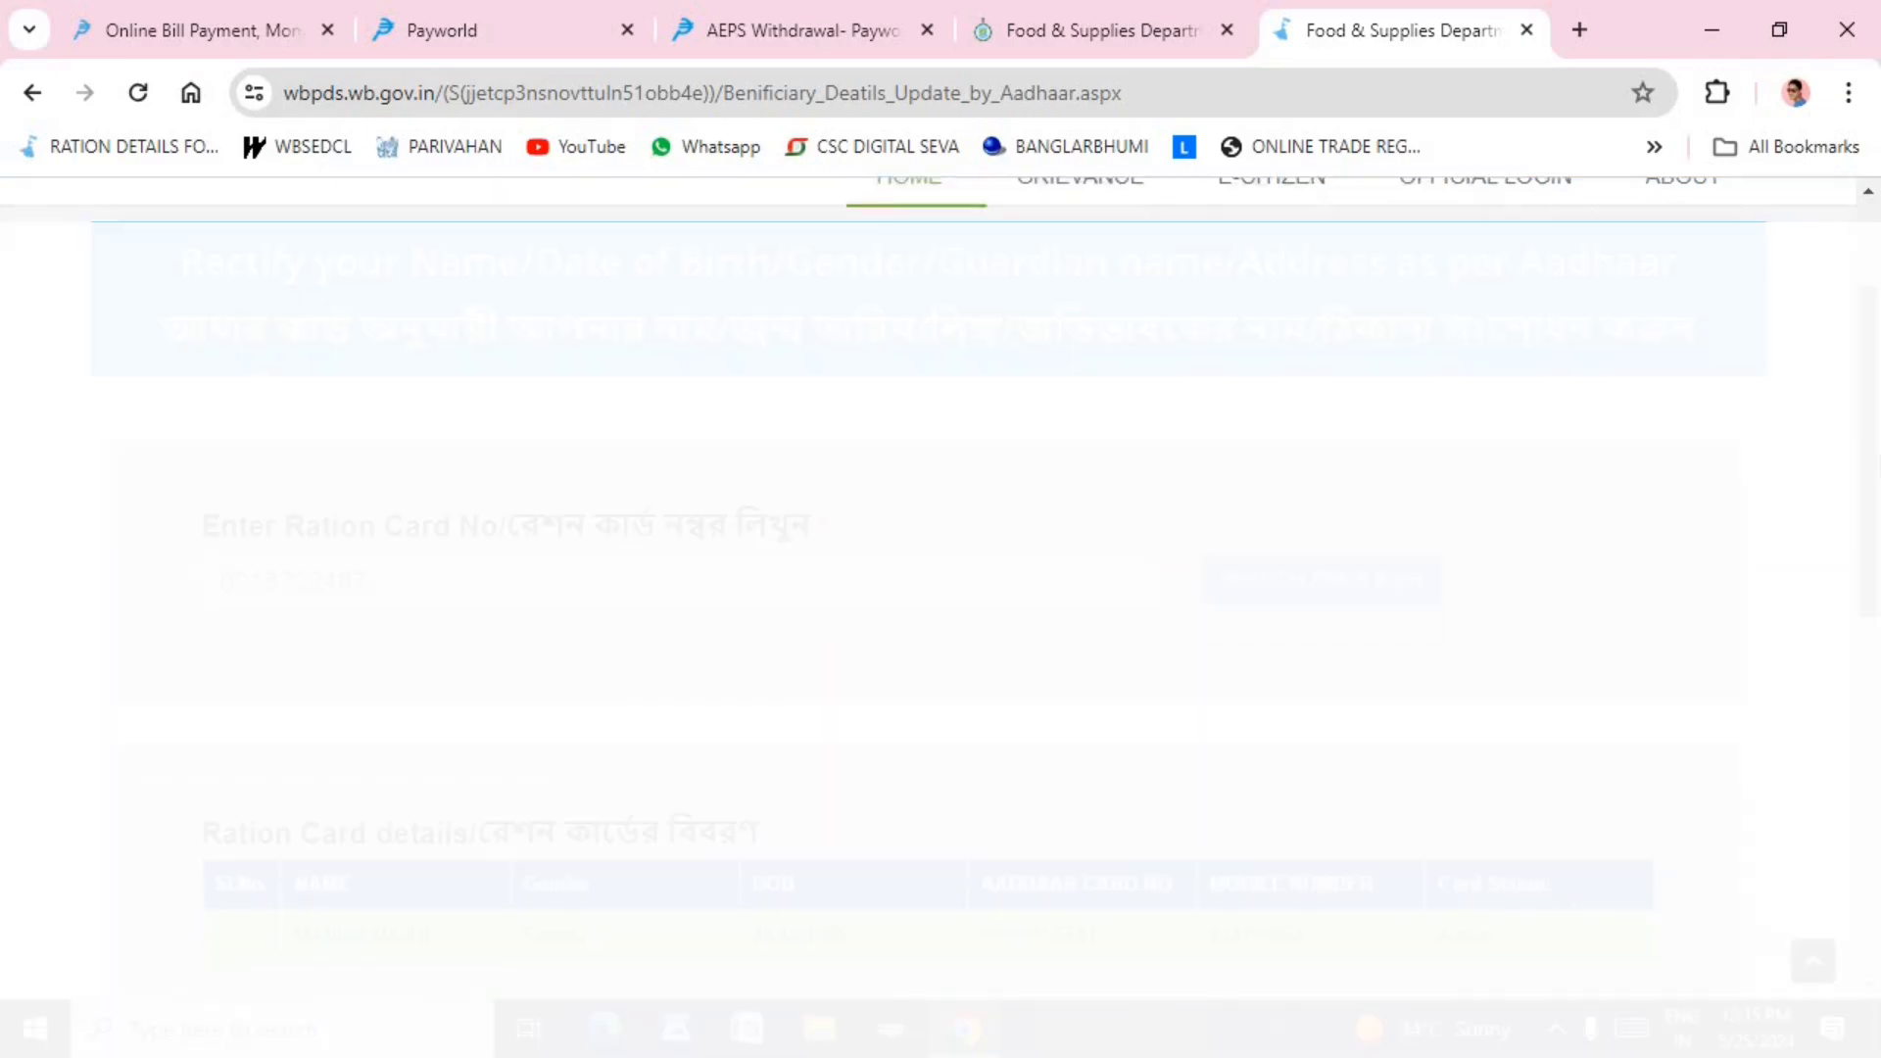
pyautogui.scroll(-4, 940, 588)
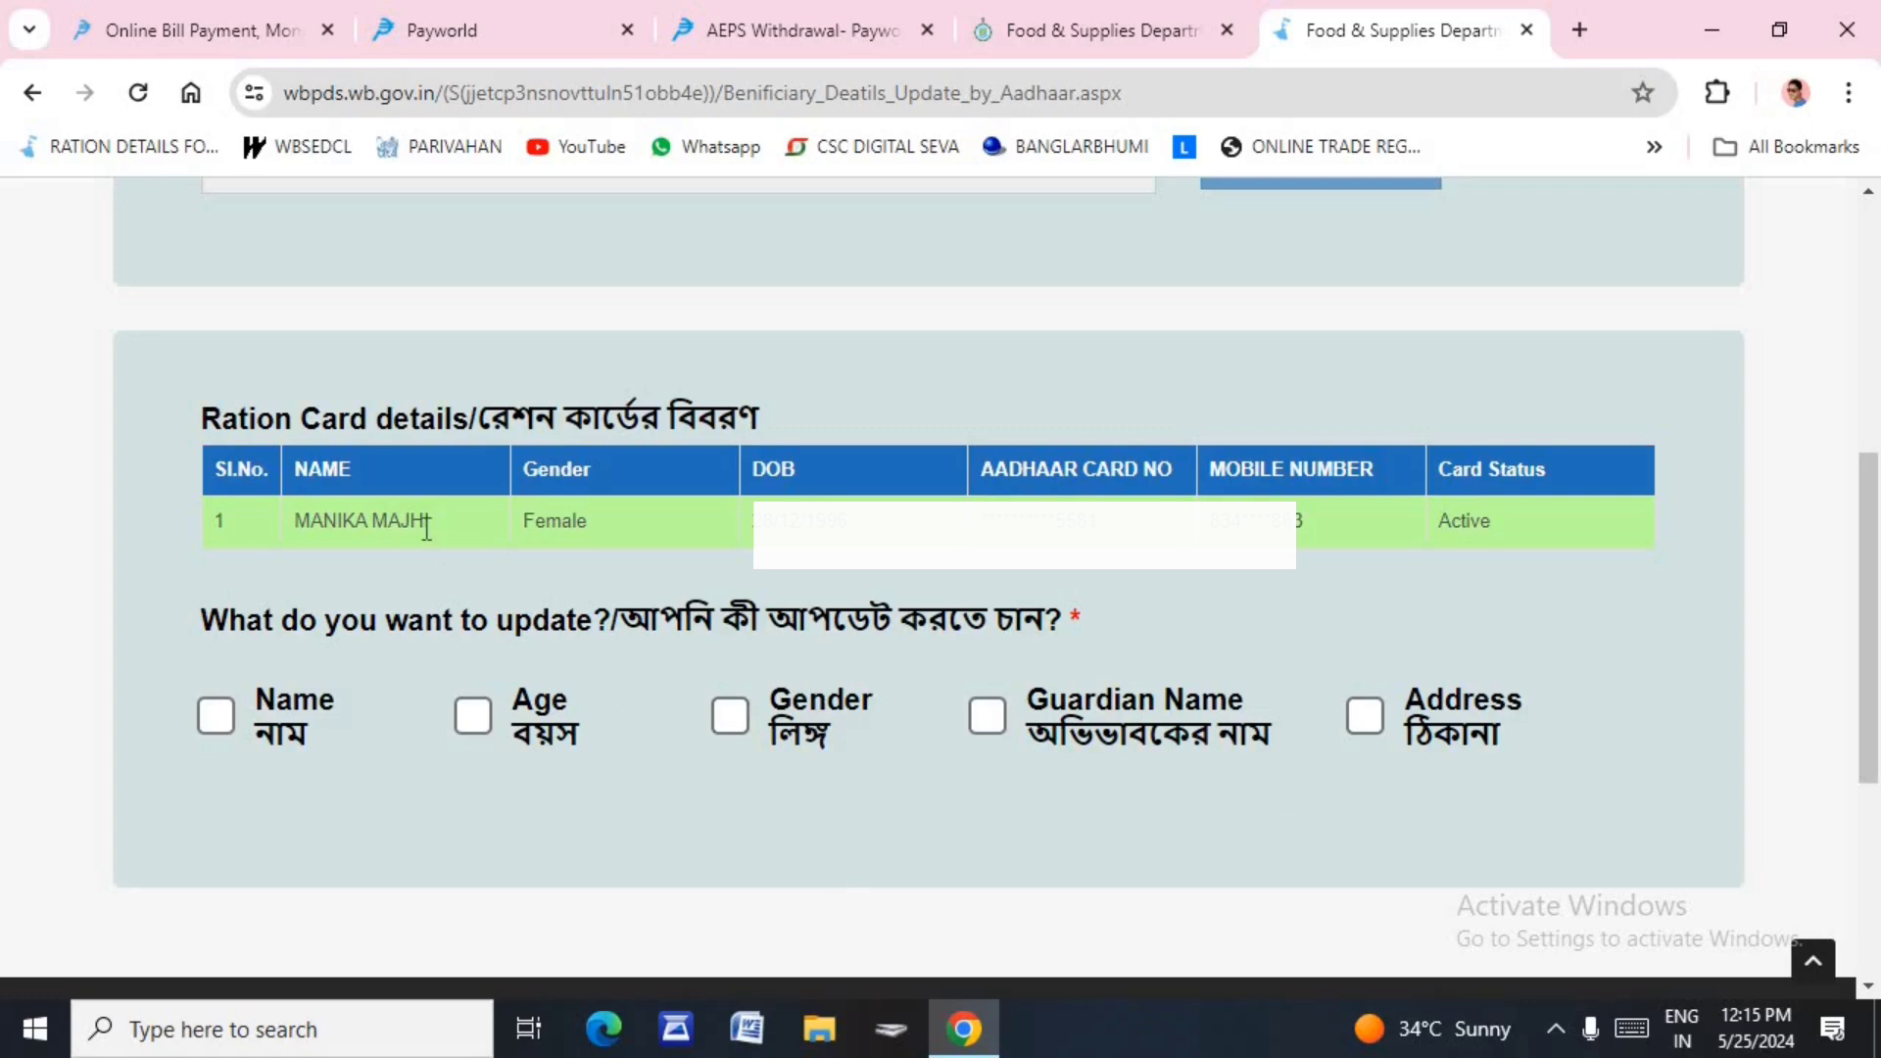
# - Tick Name, Guardian Name and Address for update, plus the UIDAI authentication consent box
pyautogui.click(221, 715)
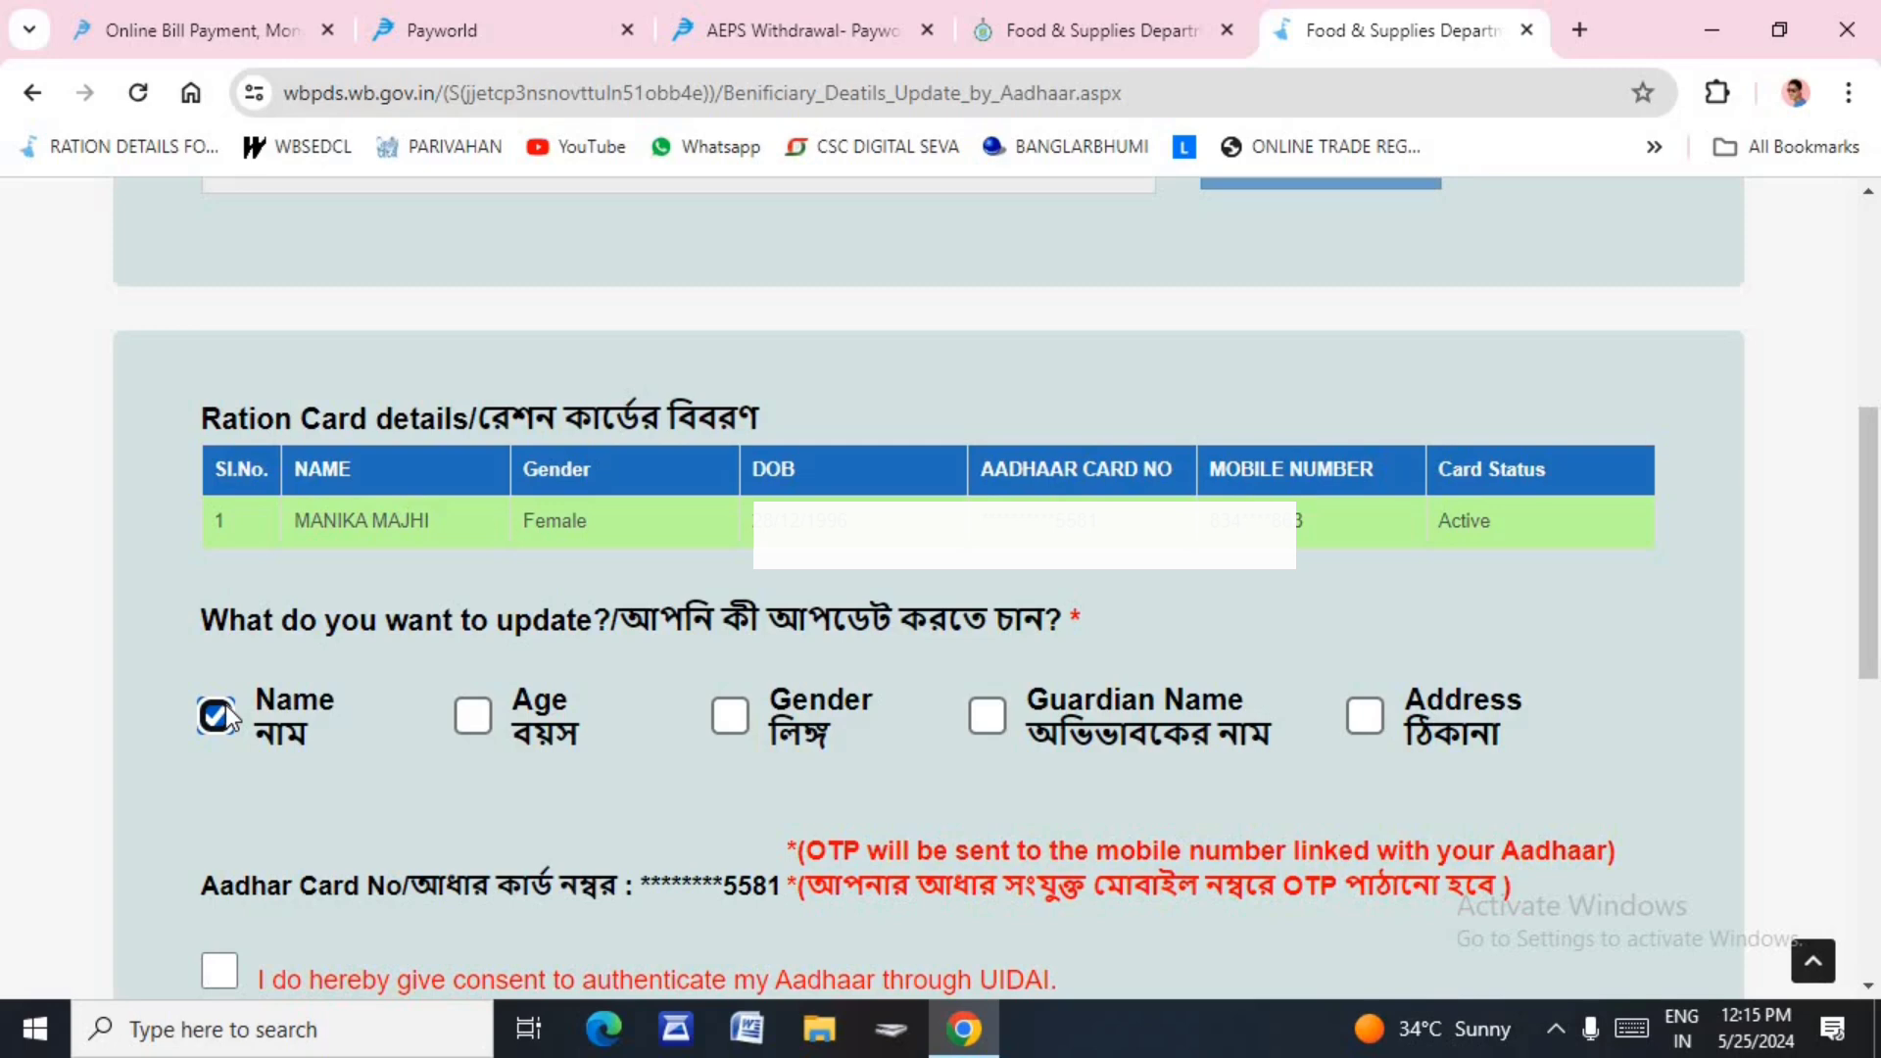
pyautogui.click(988, 716)
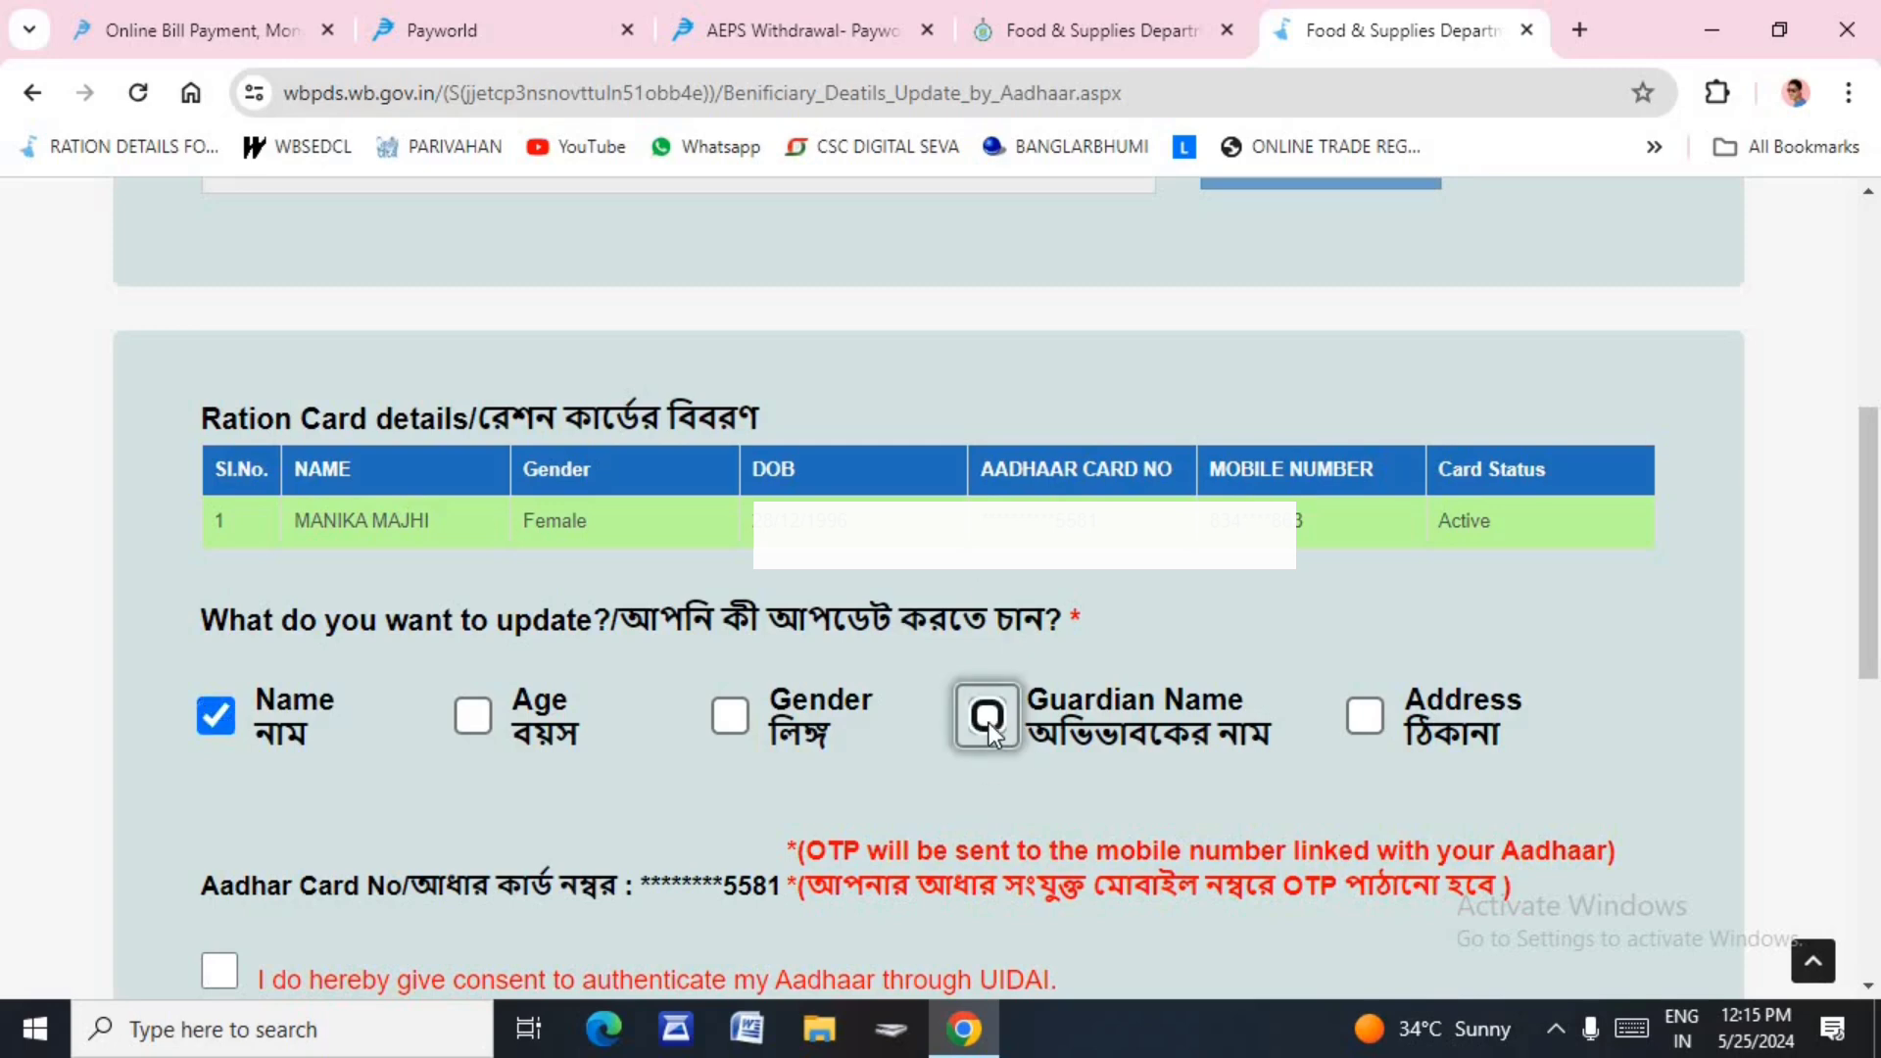
pyautogui.scroll(-2, 1285, 572)
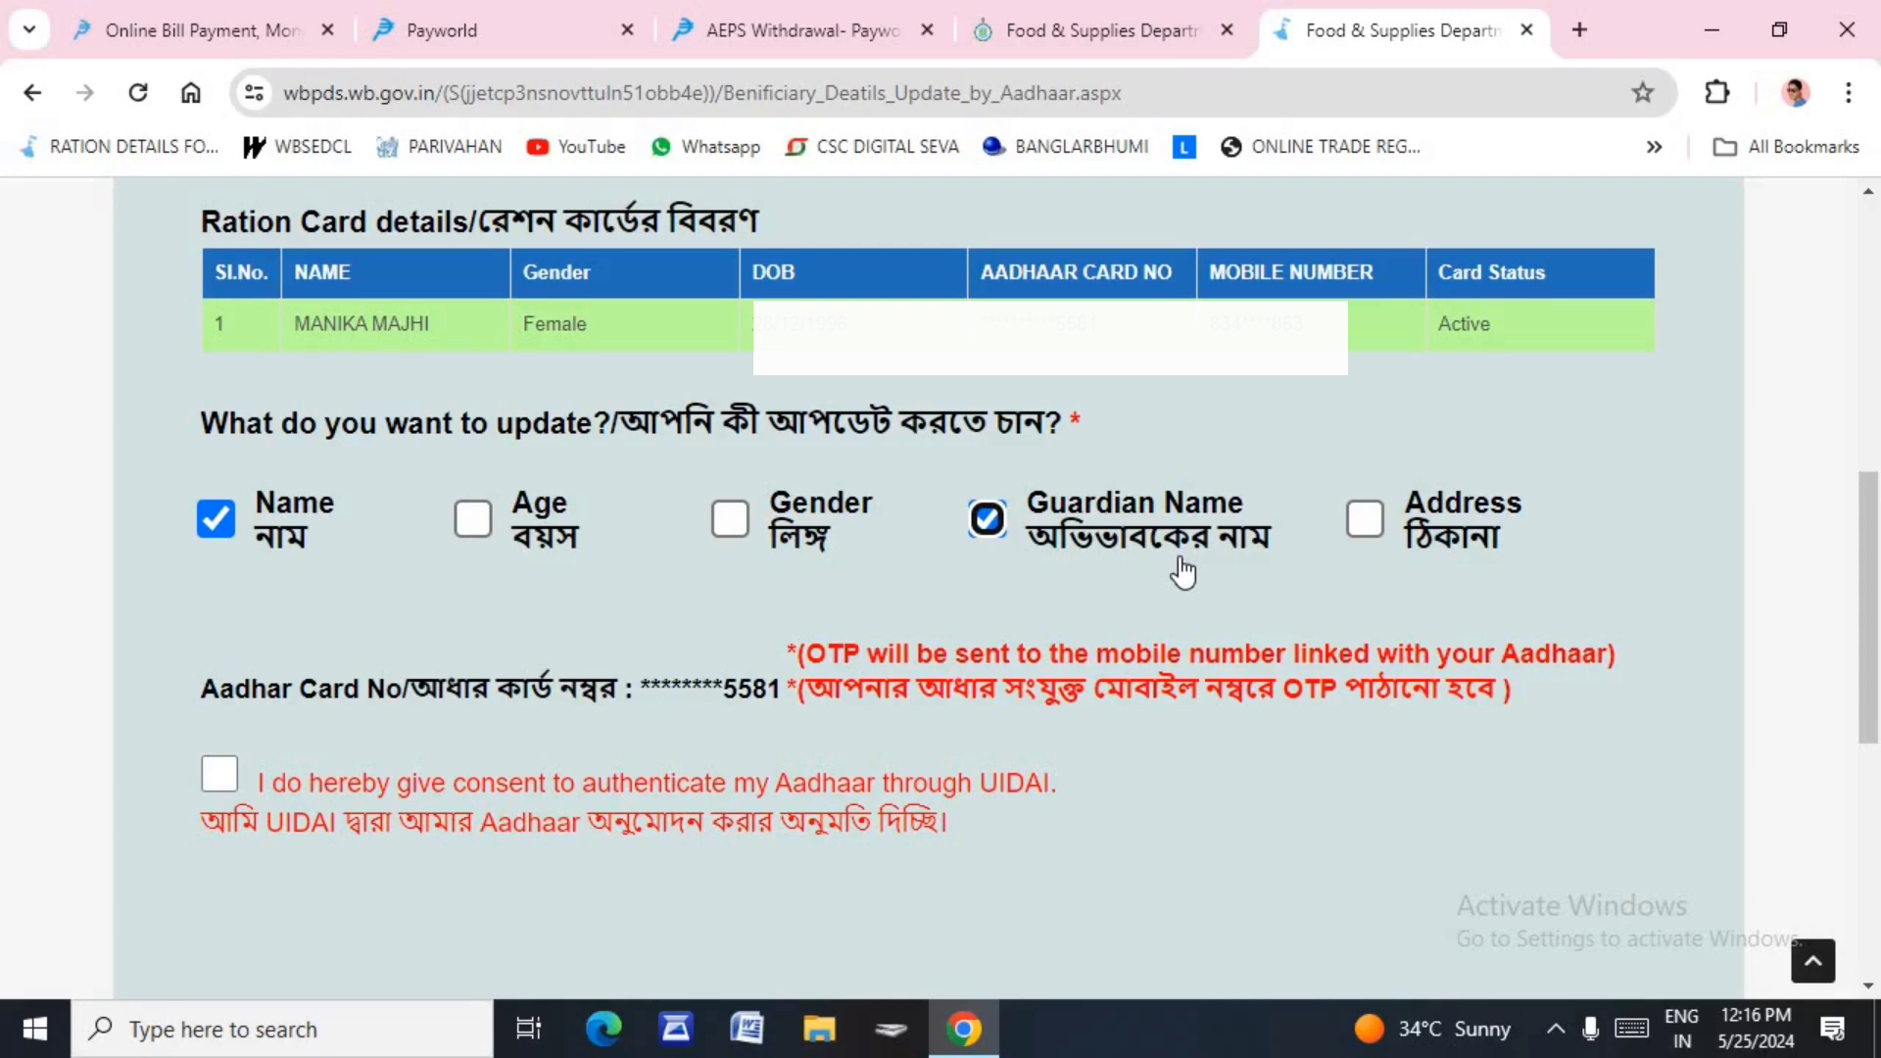
pyautogui.click(1367, 520)
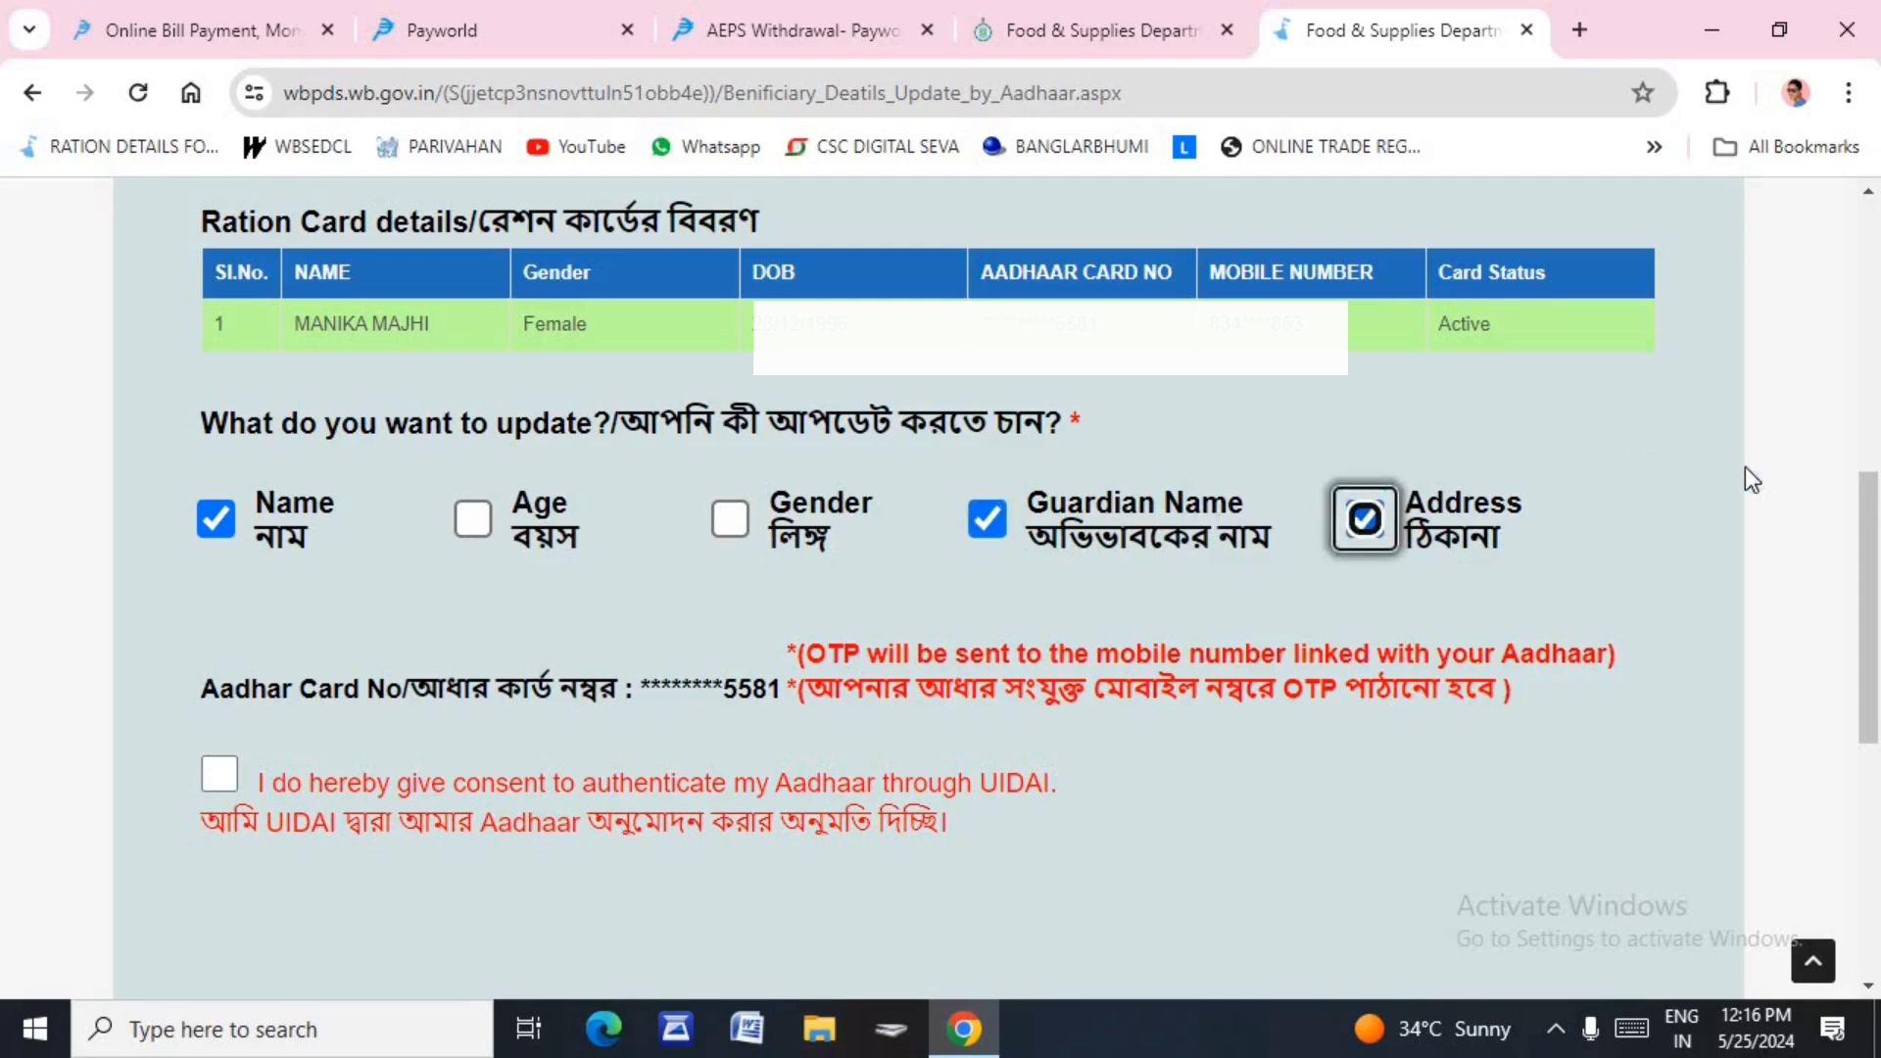
pyautogui.scroll(-2, 1878, 627)
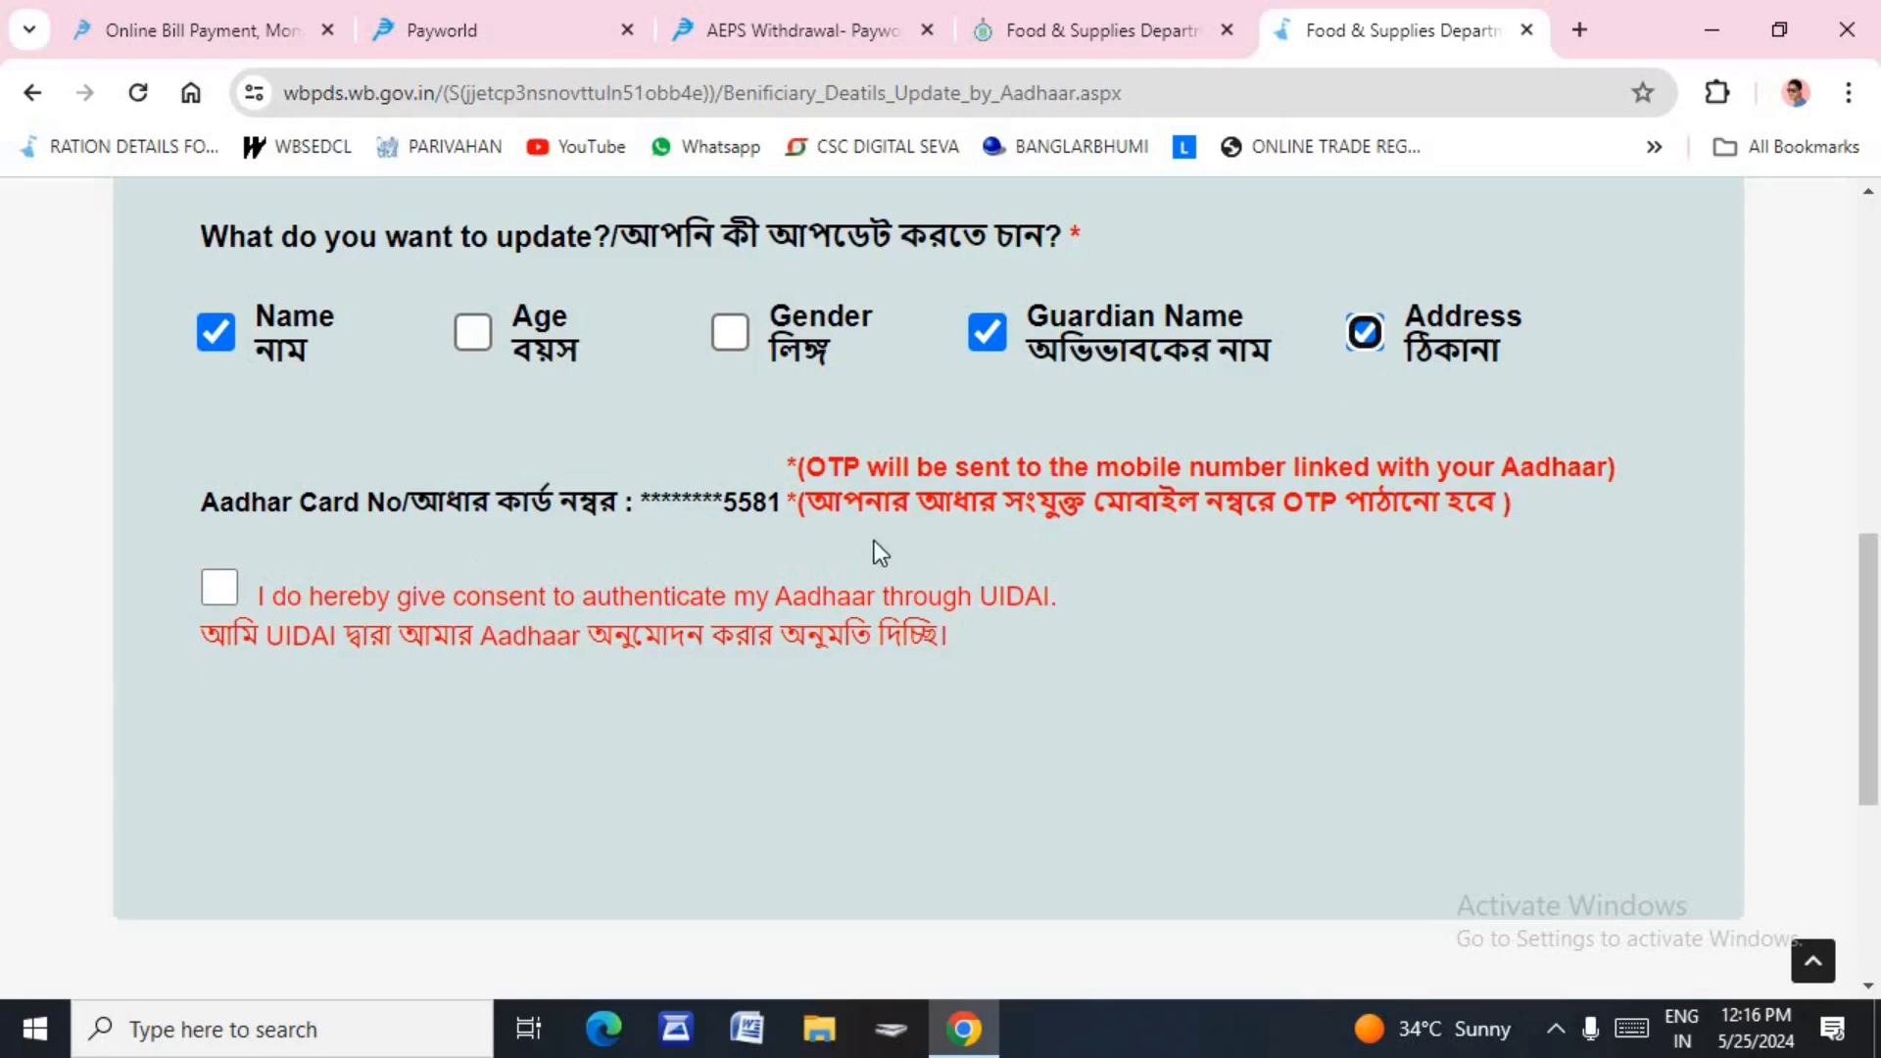
pyautogui.click(211, 598)
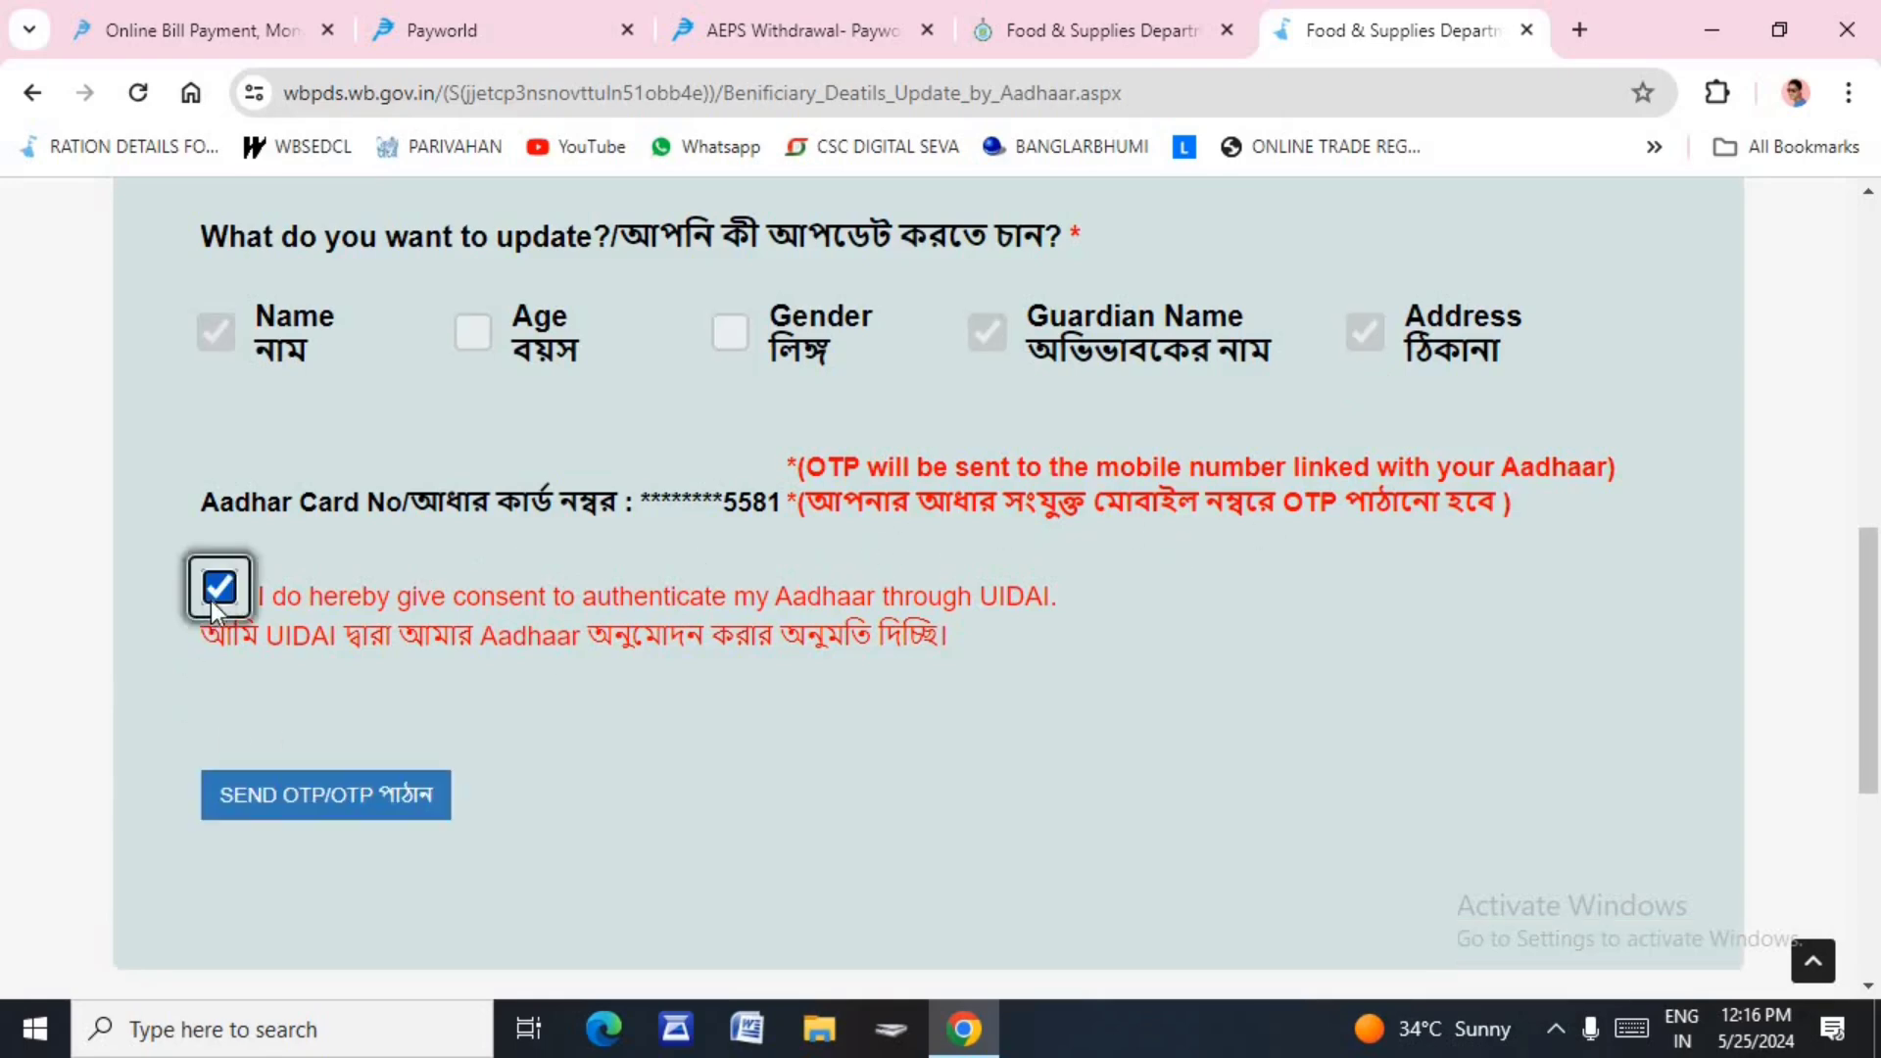
# - Request an OTP to the Aadhaar-linked mobile and enter the received verification code
pyautogui.click(333, 795)
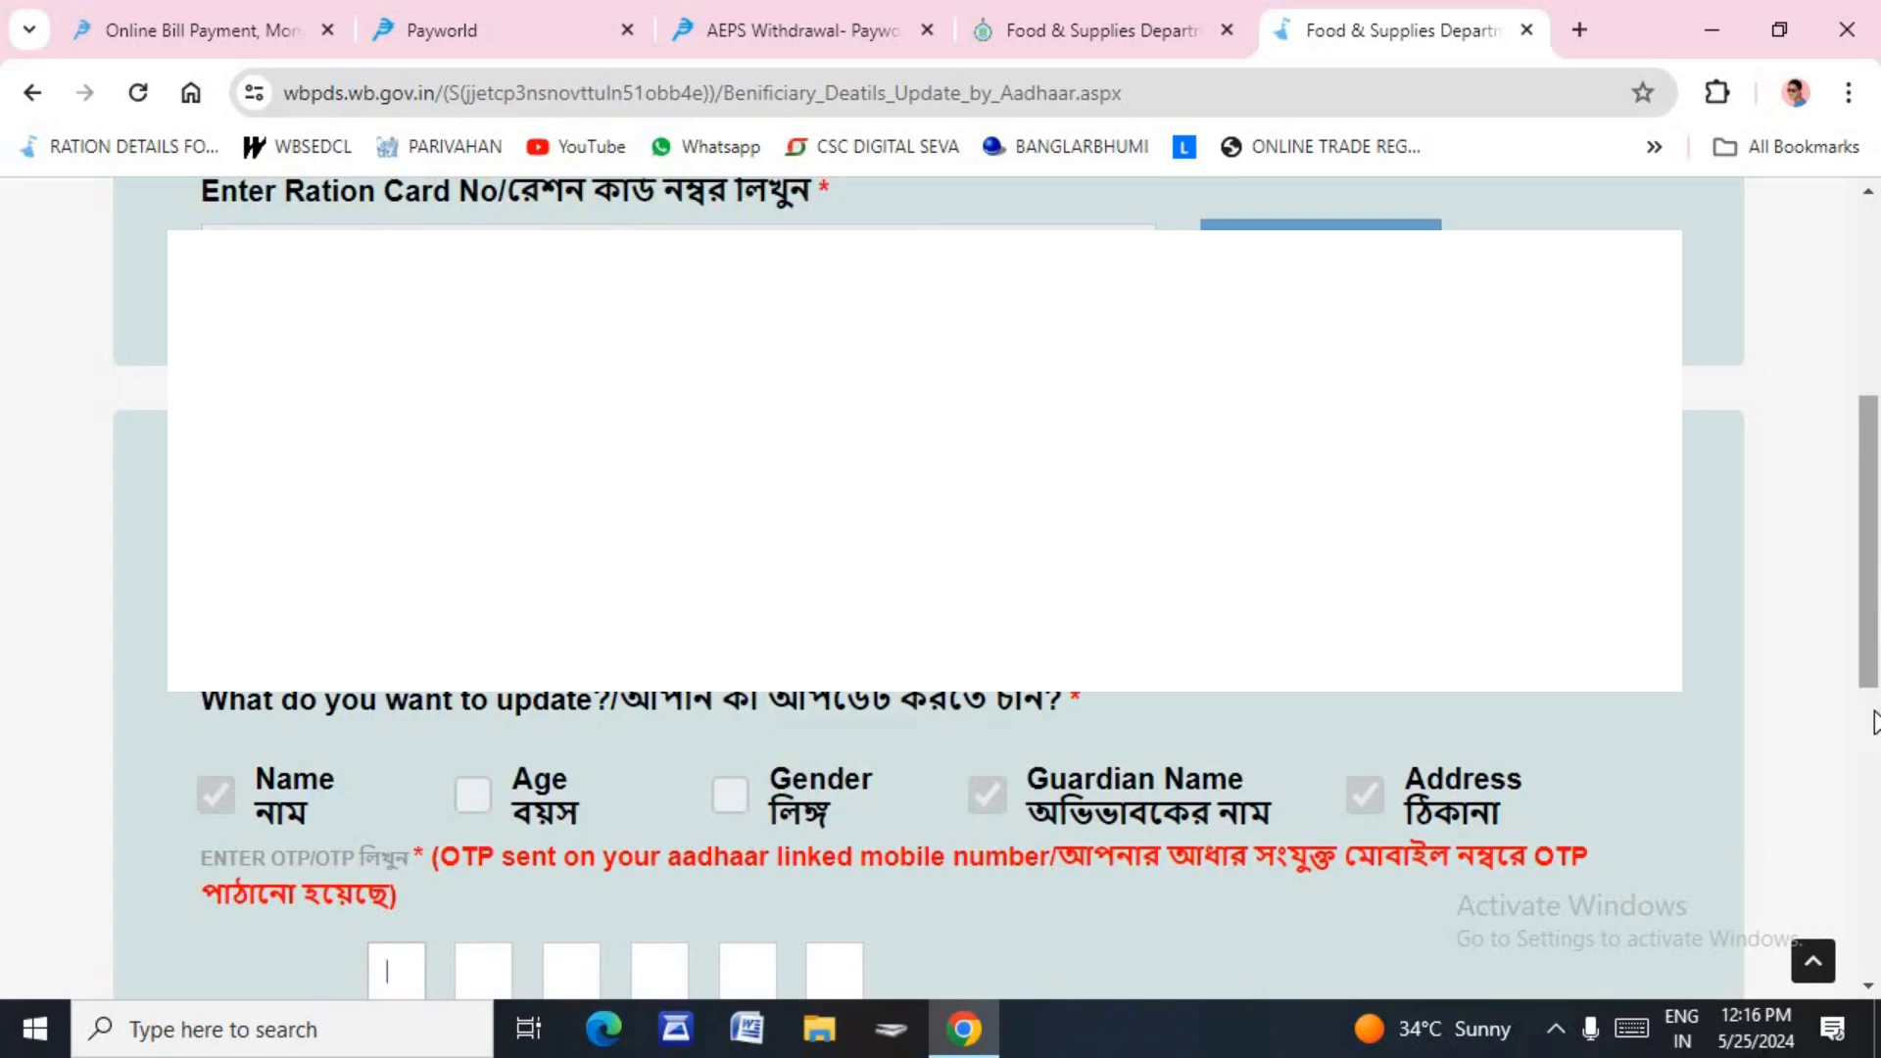
pyautogui.scroll(-3, 1872, 721)
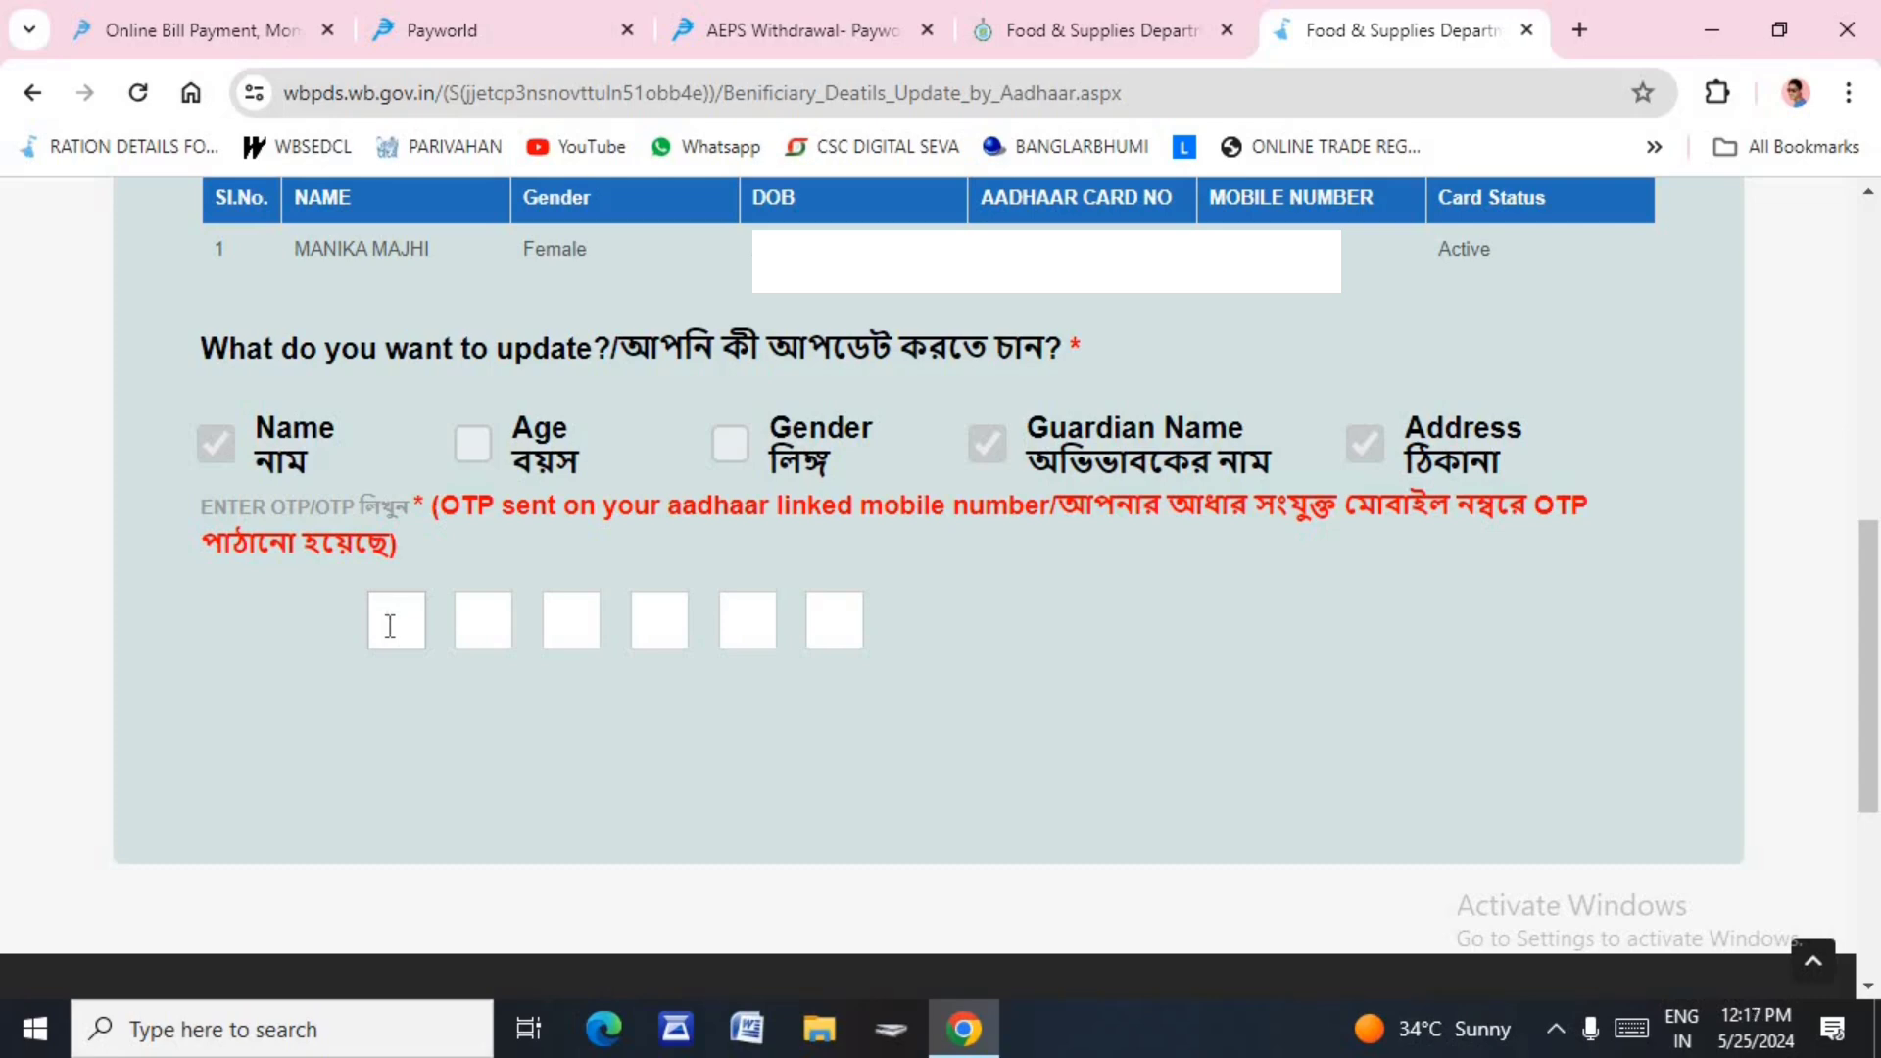
pyautogui.click(389, 625)
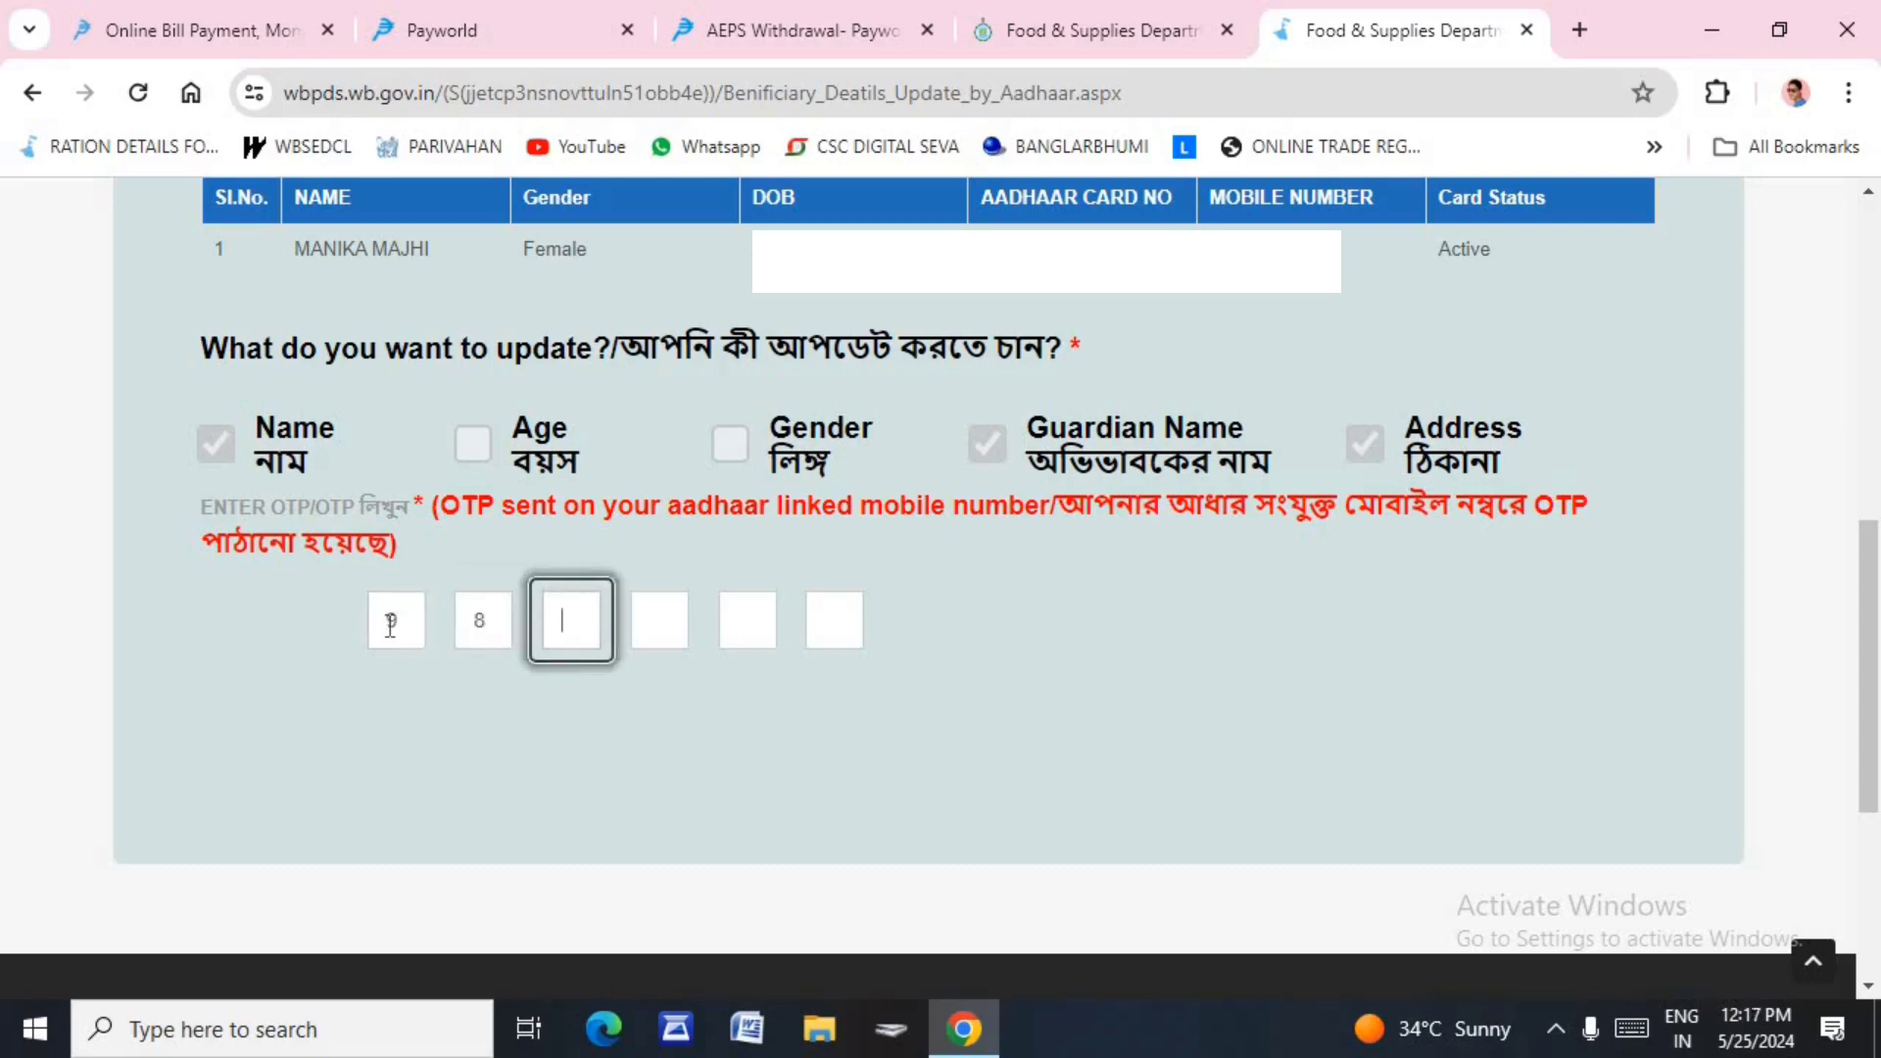
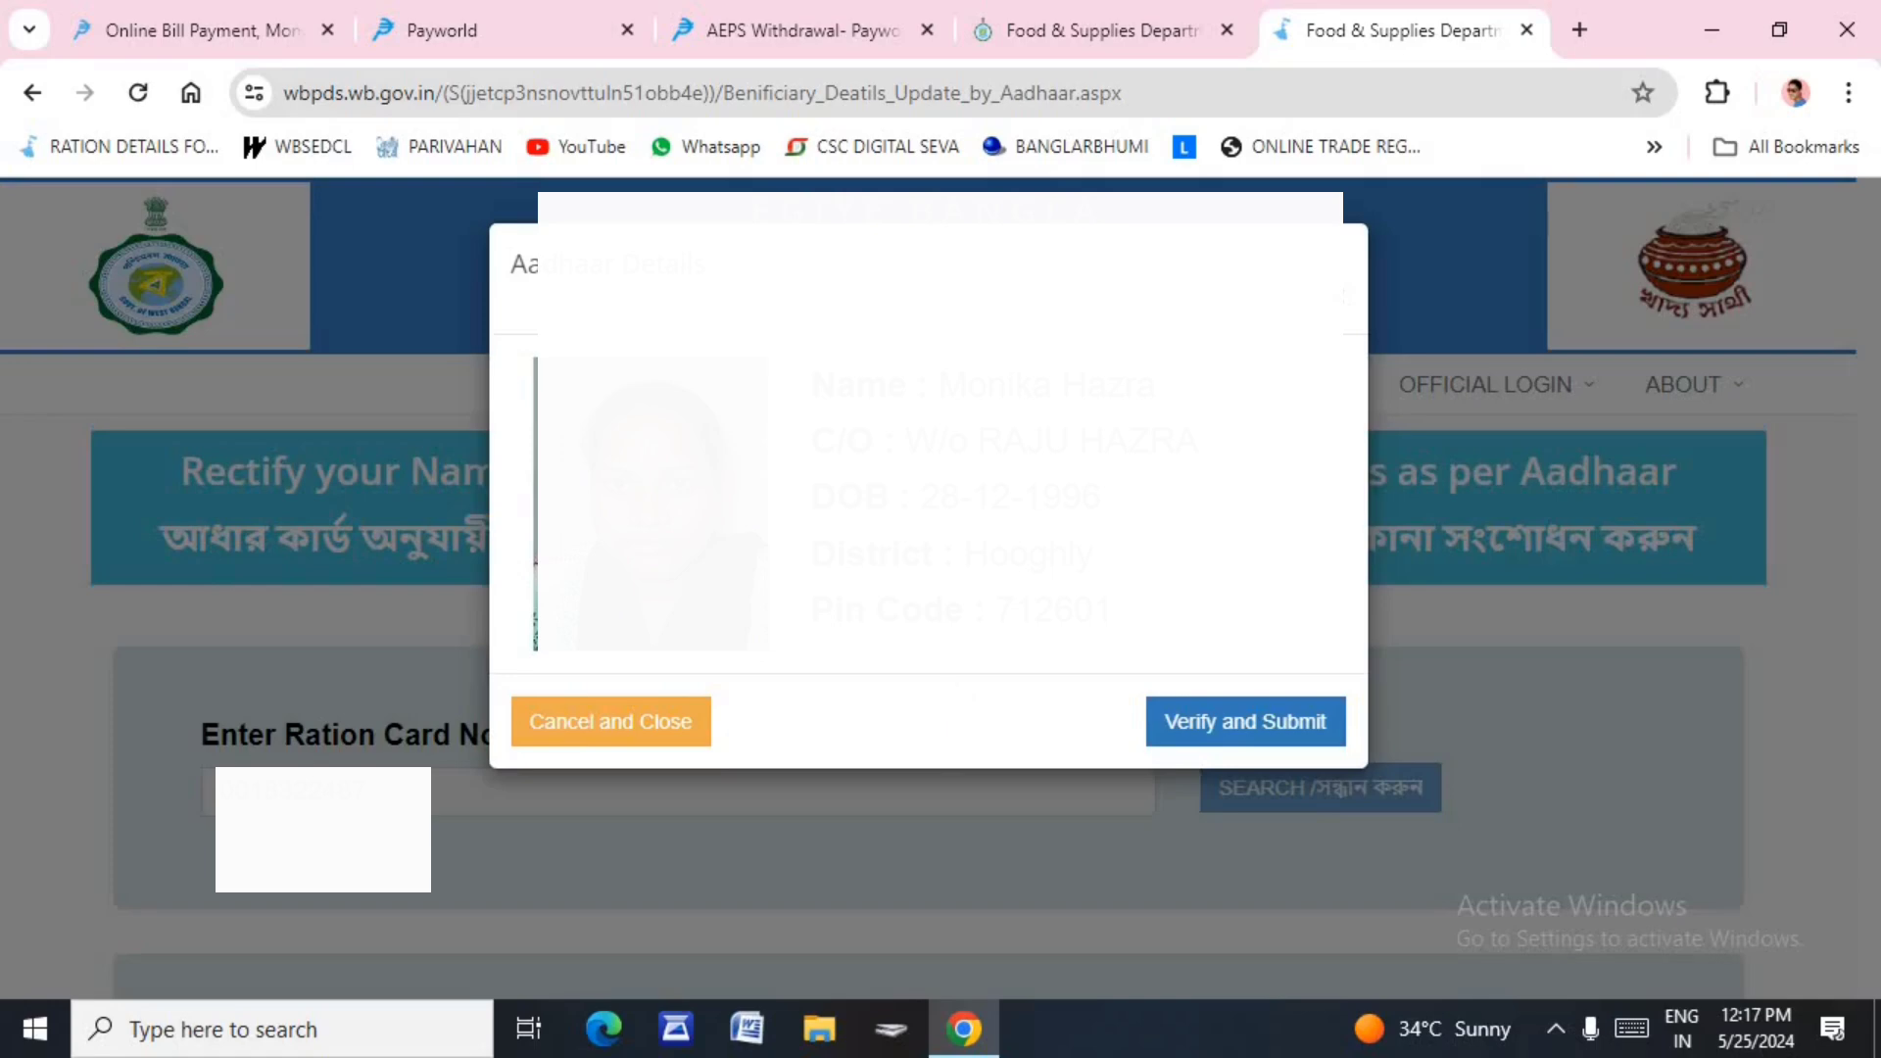
# - Accept the Aadhaar details, set the guardian type to Husband, and enter the husband's corrected name
pyautogui.click(1215, 722)
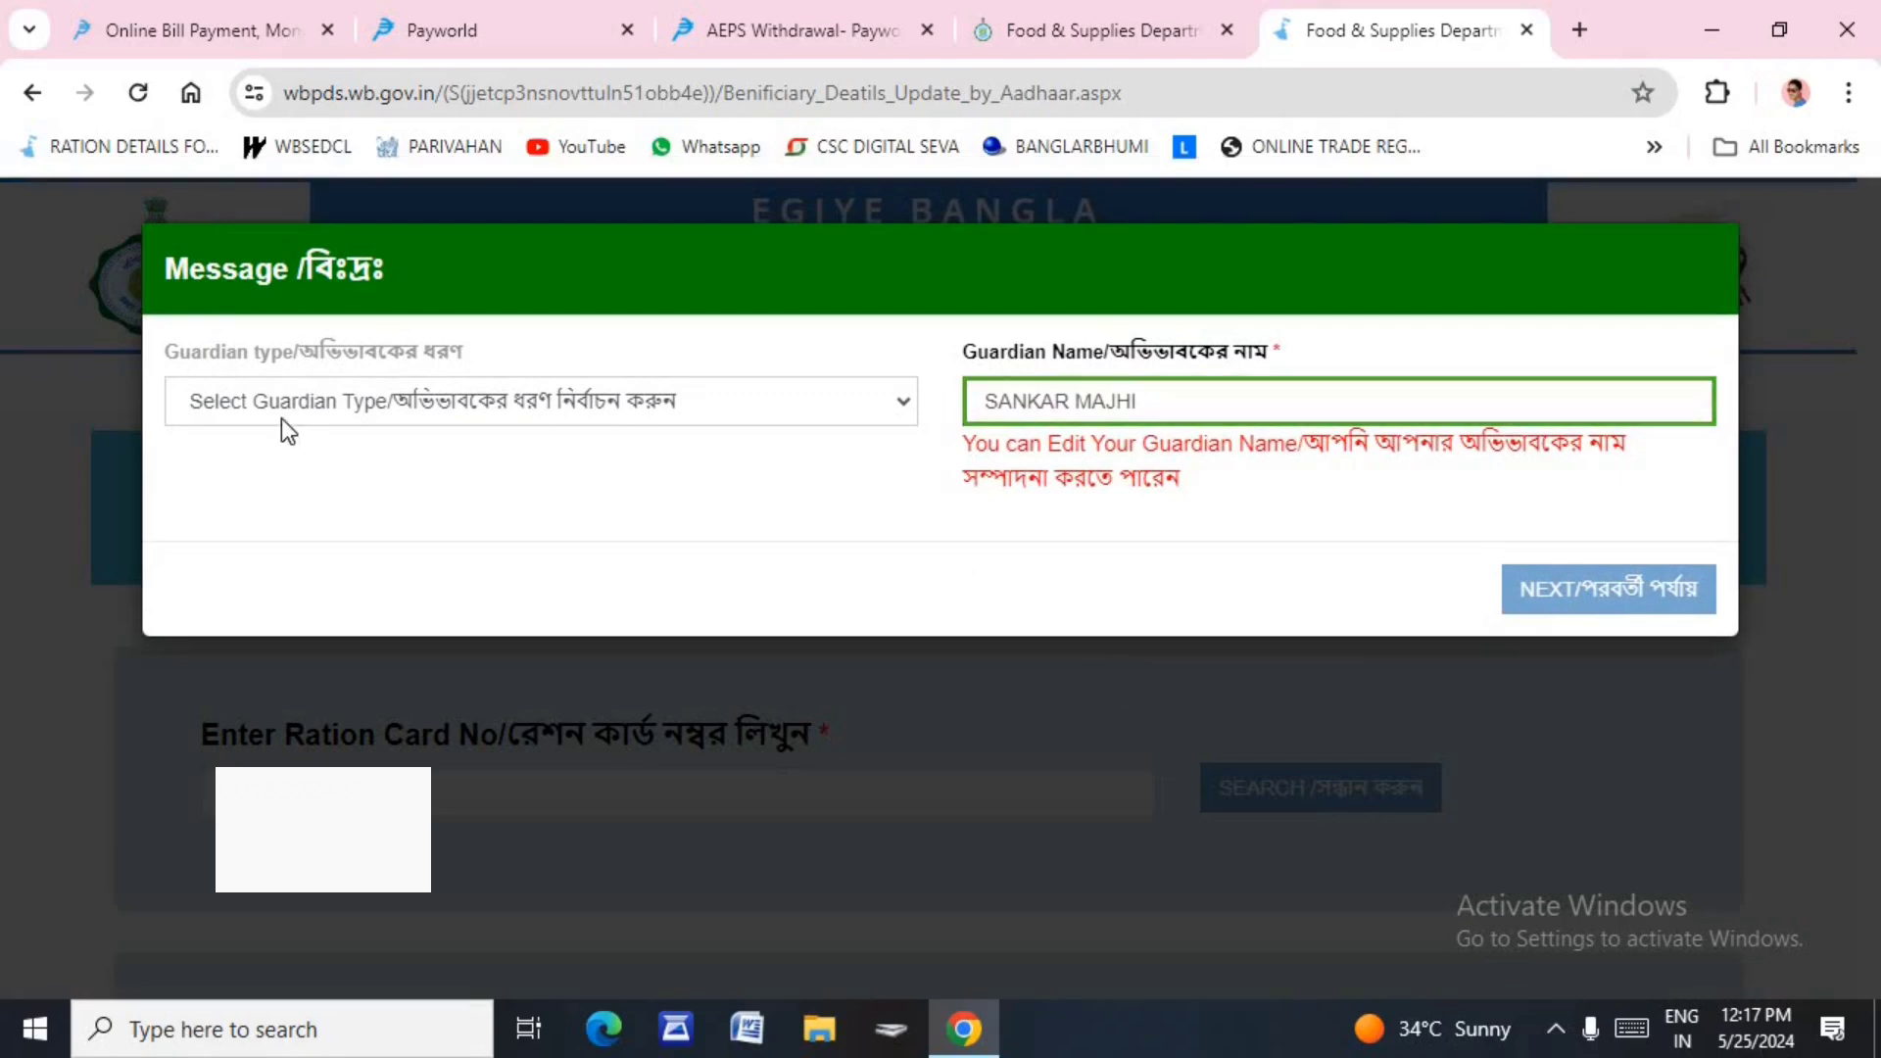
pyautogui.click(268, 410)
pyautogui.click(264, 529)
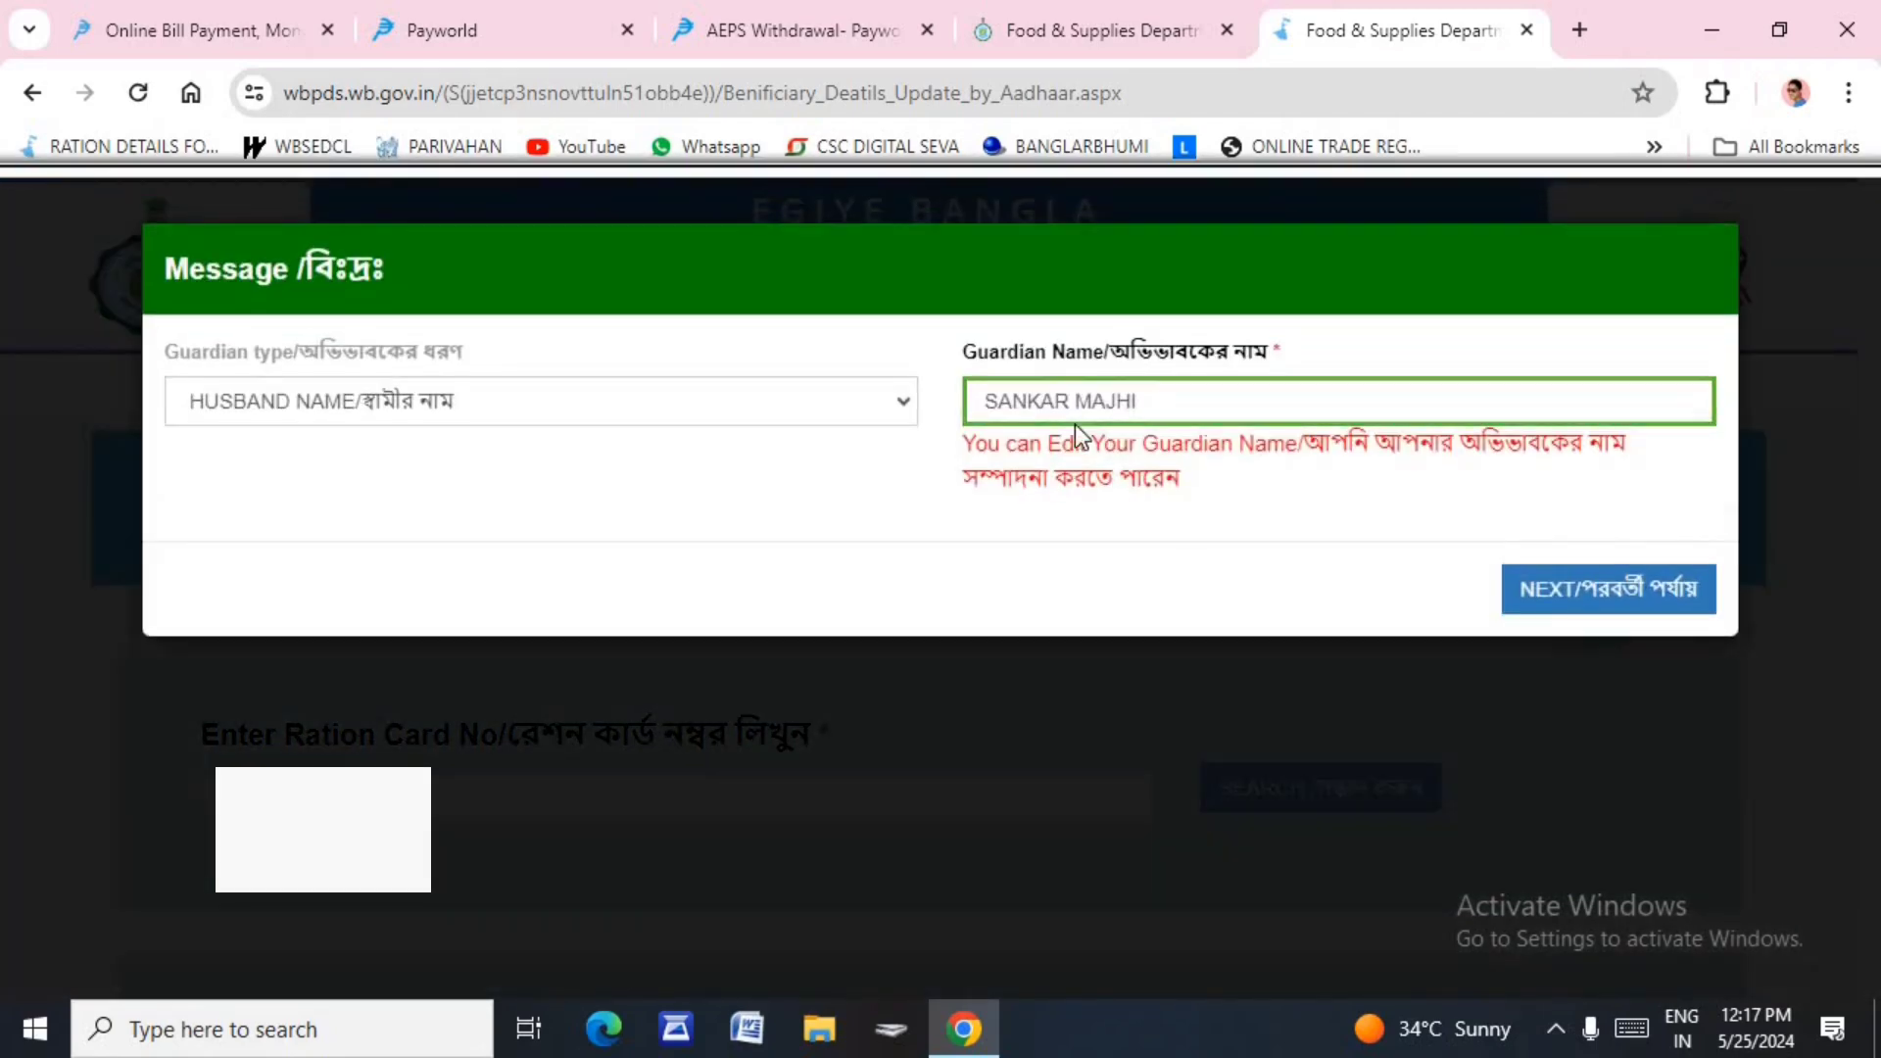
pyautogui.tripleClick(1073, 421)
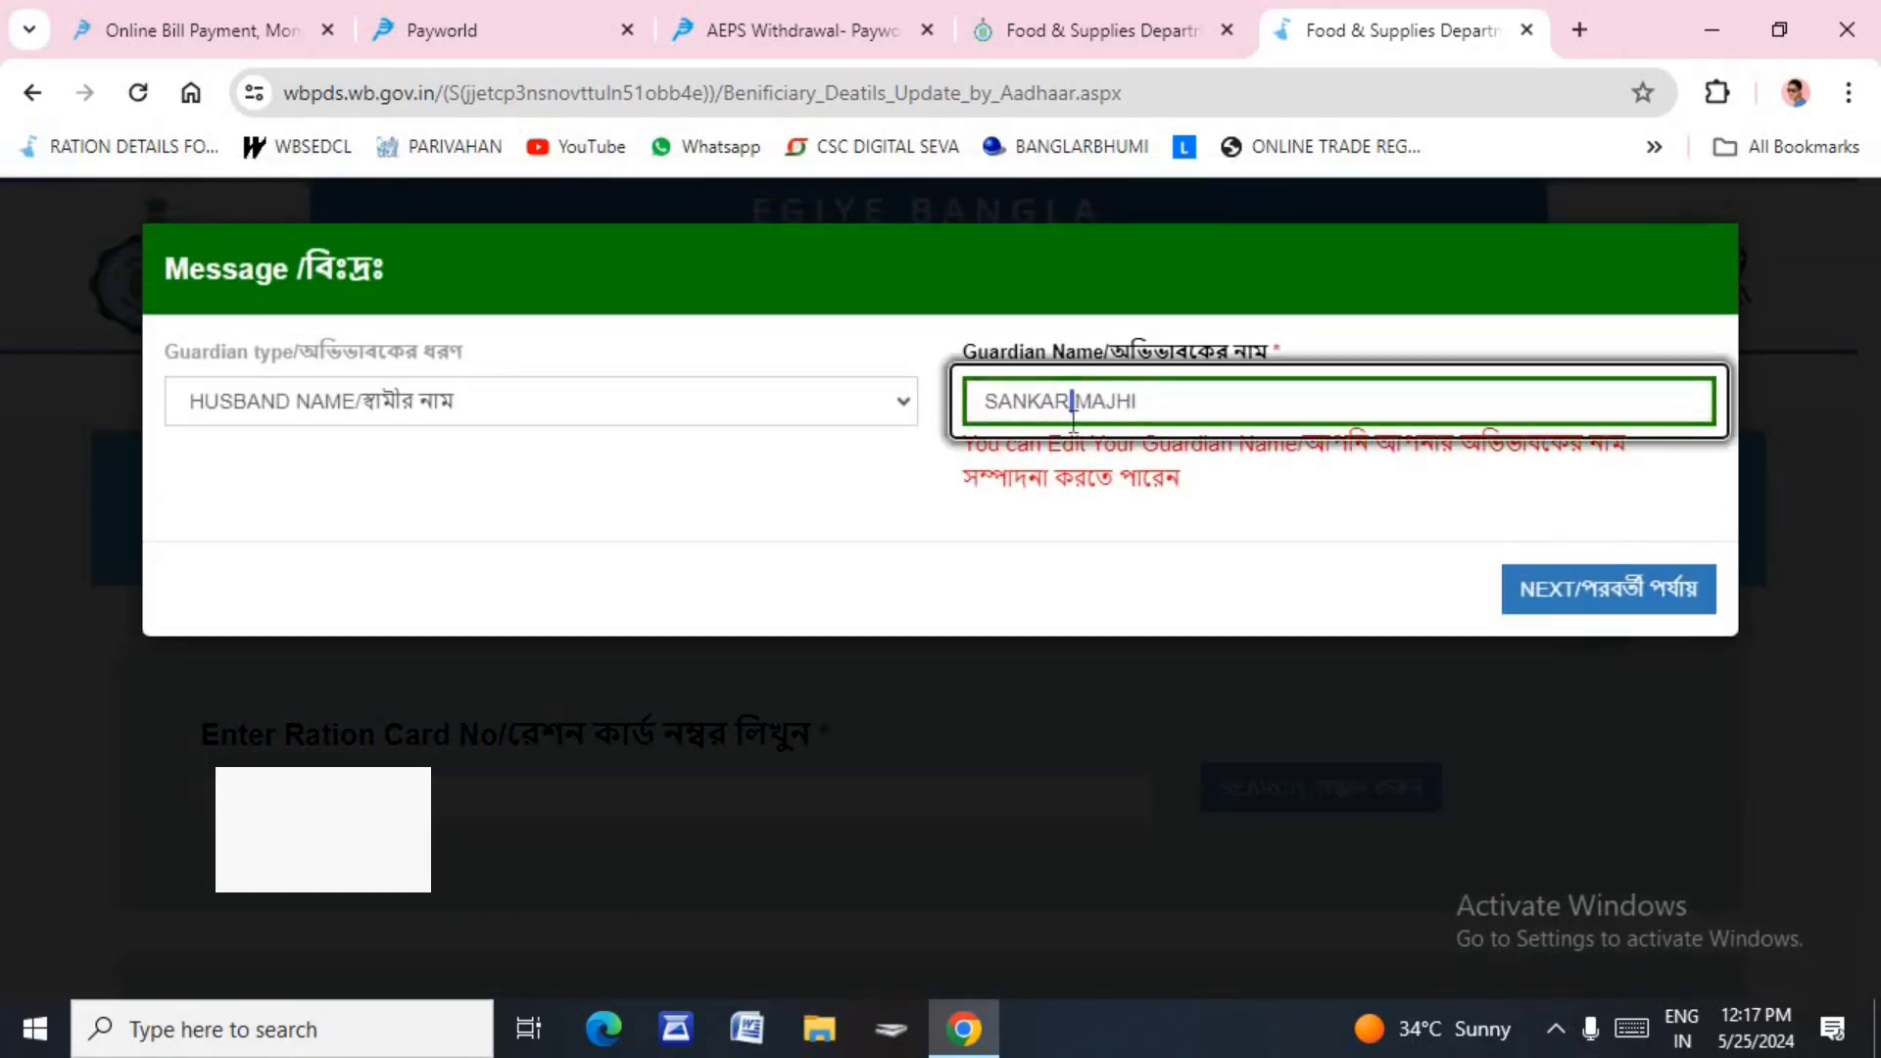
pyautogui.press('BackSpace')
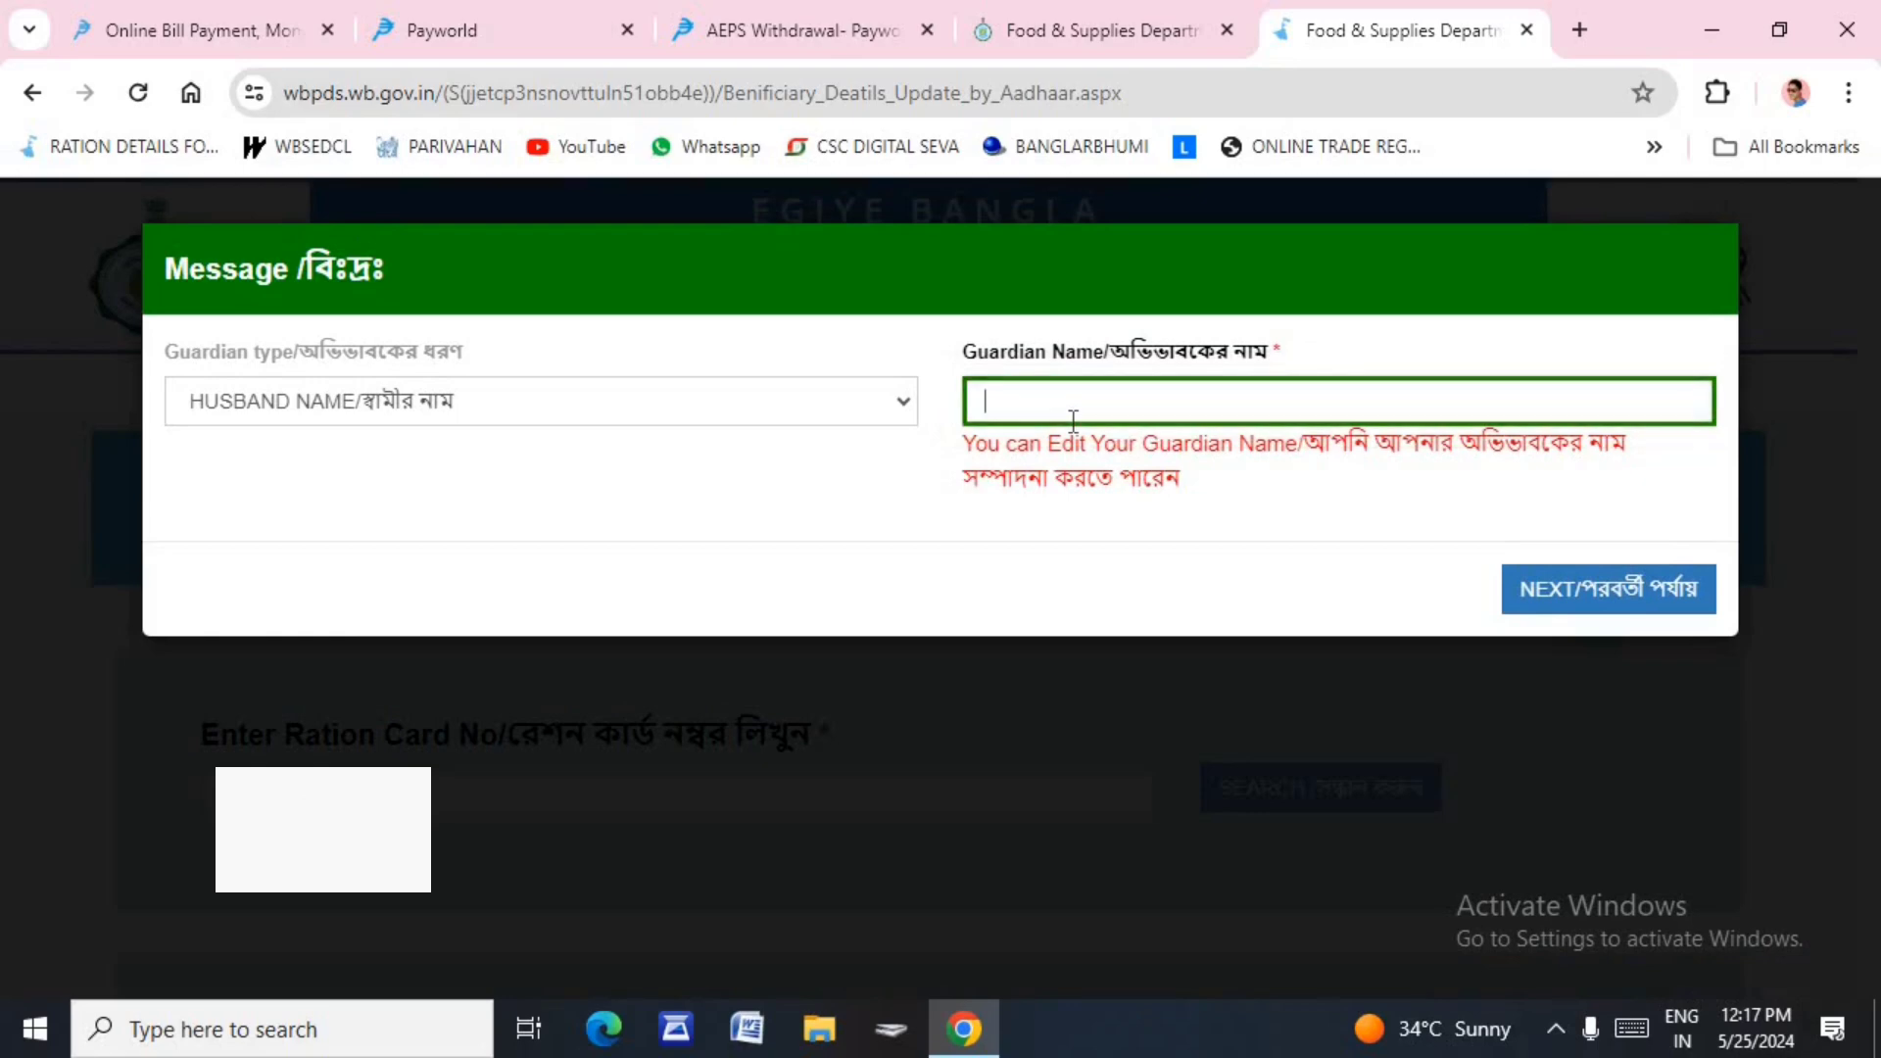
pyautogui.click(1643, 600)
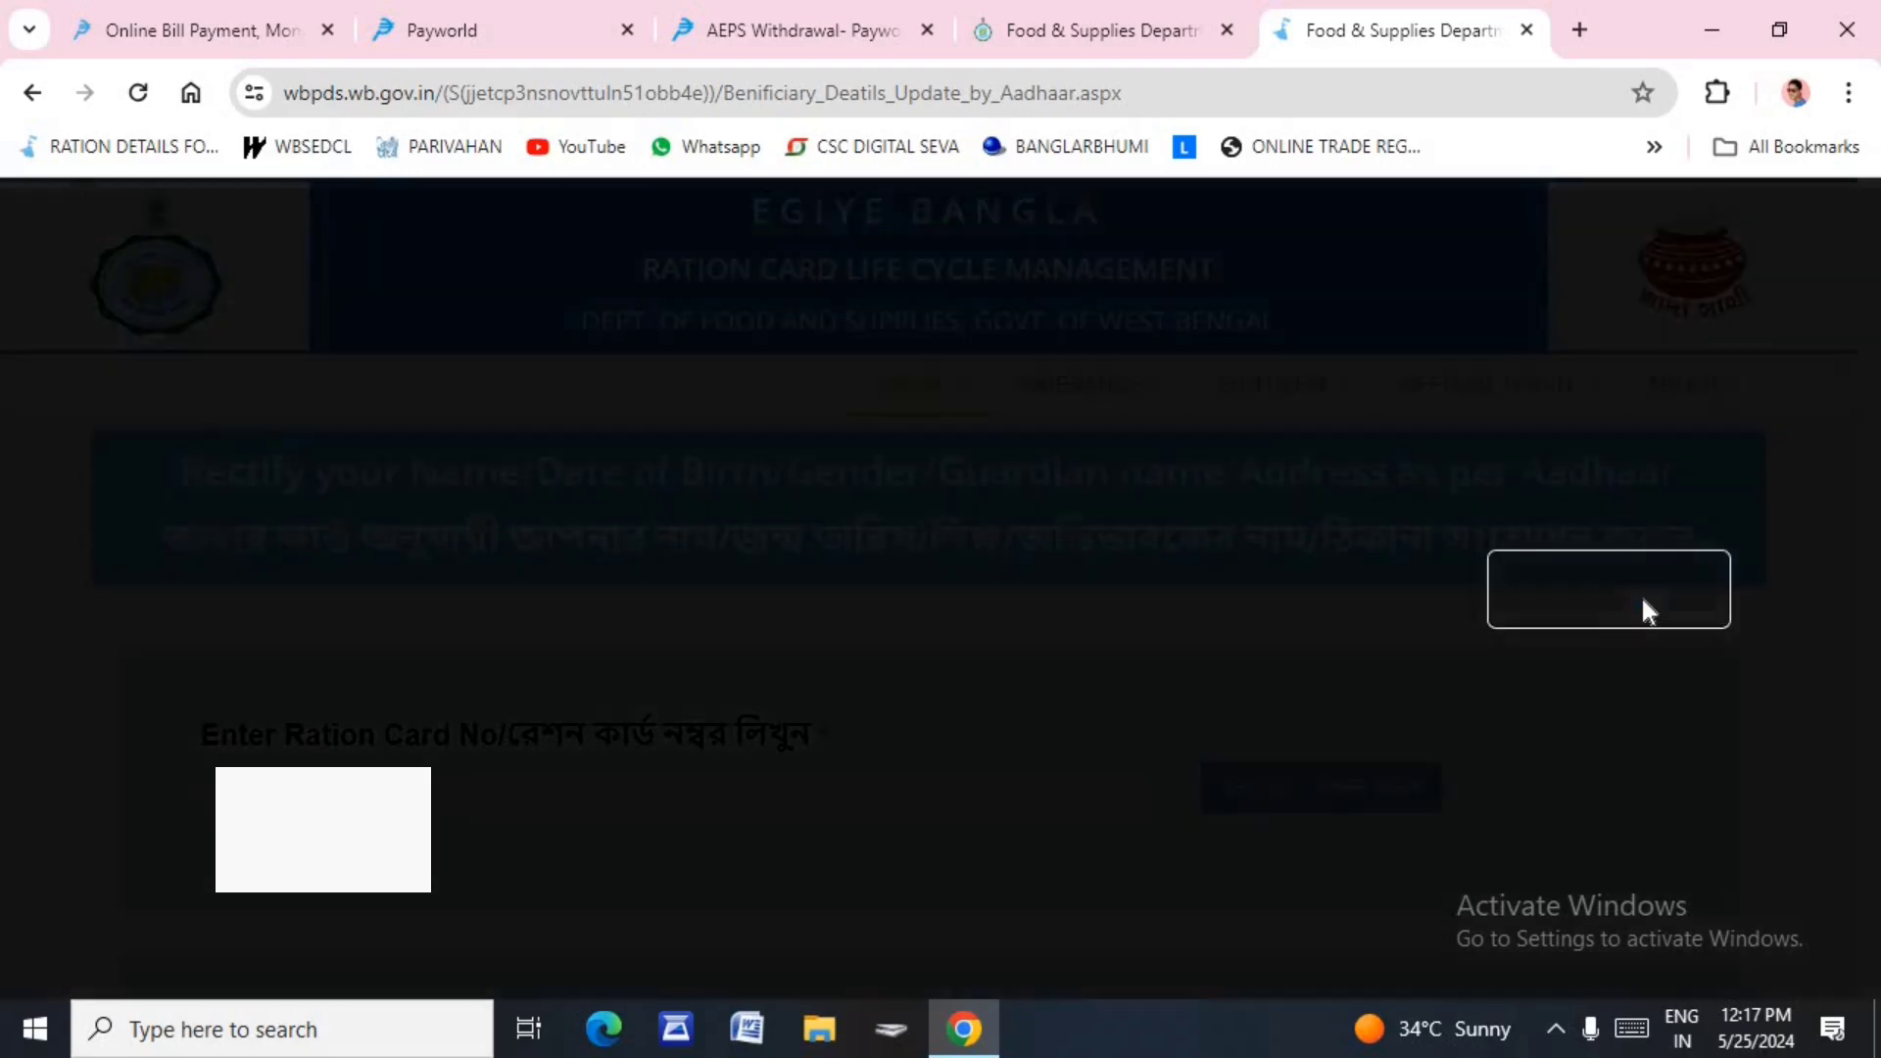
# - Enter the new house and locality address and the PIN code
pyautogui.scroll(-3, 555, 654)
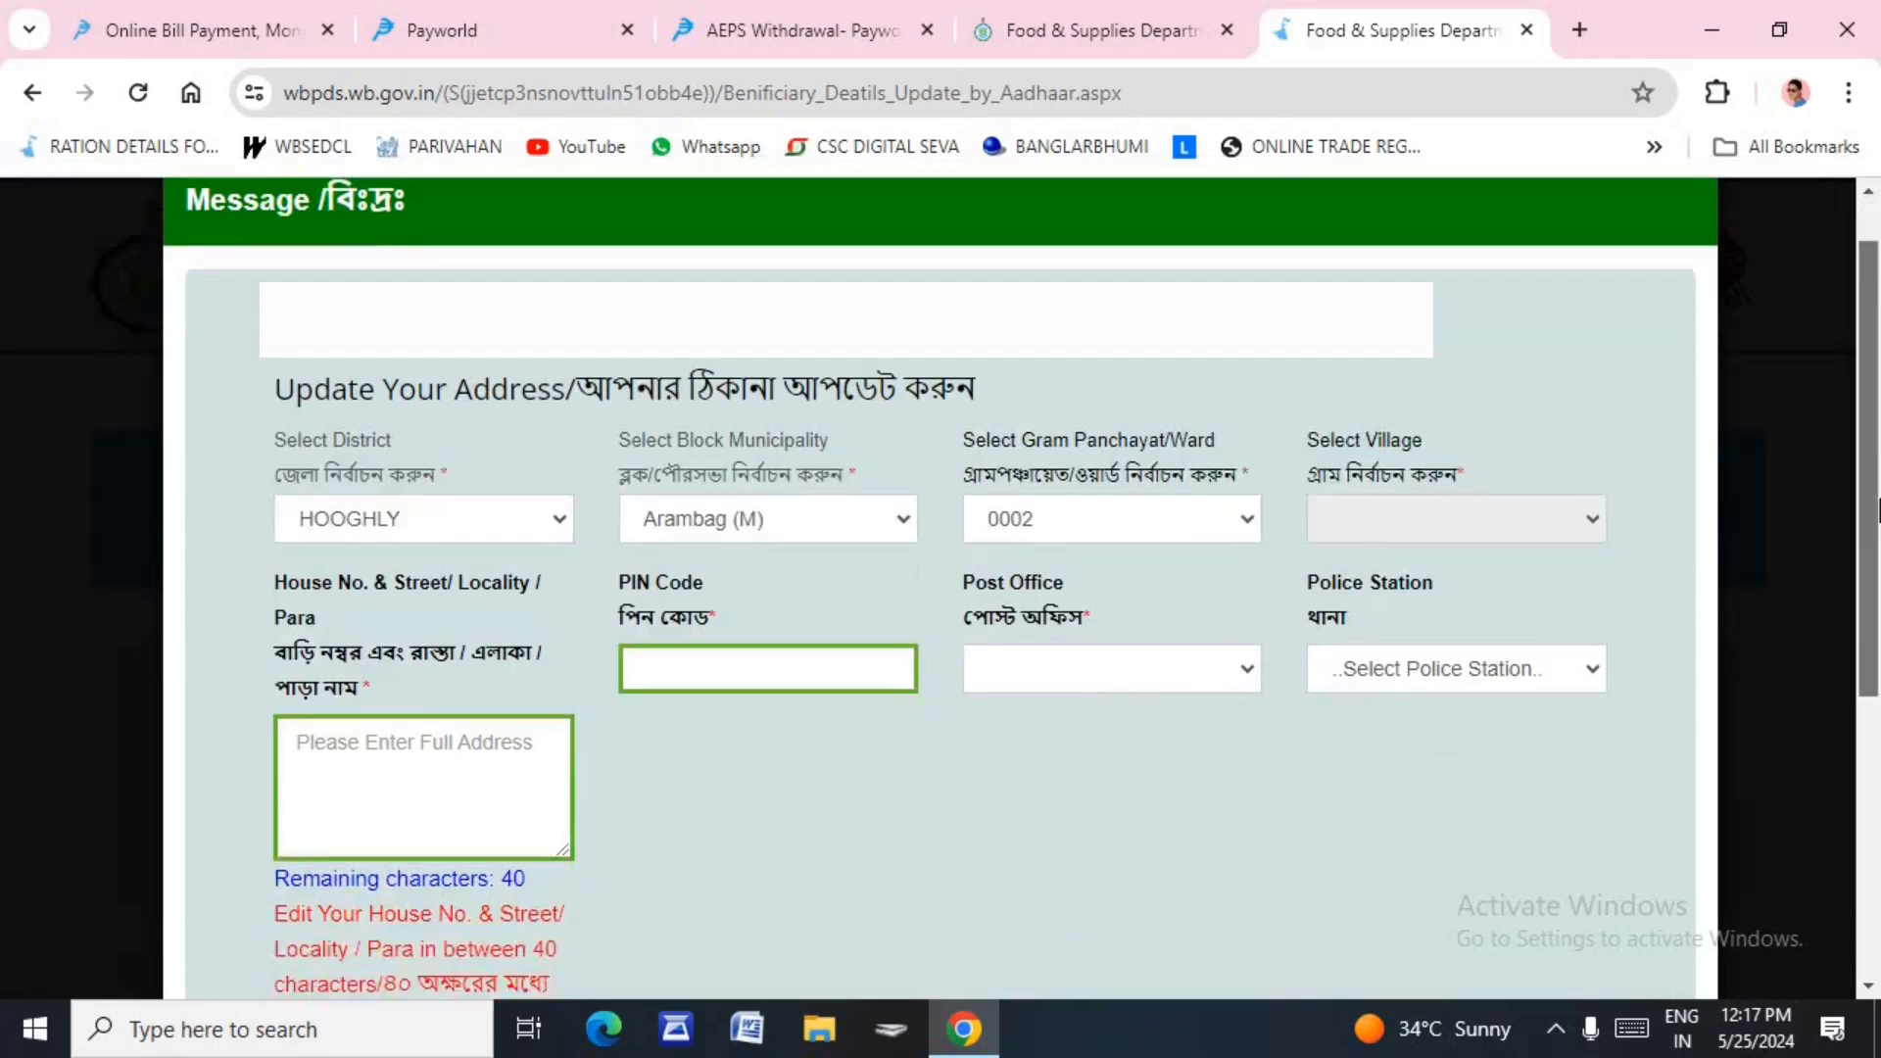
pyautogui.click(512, 635)
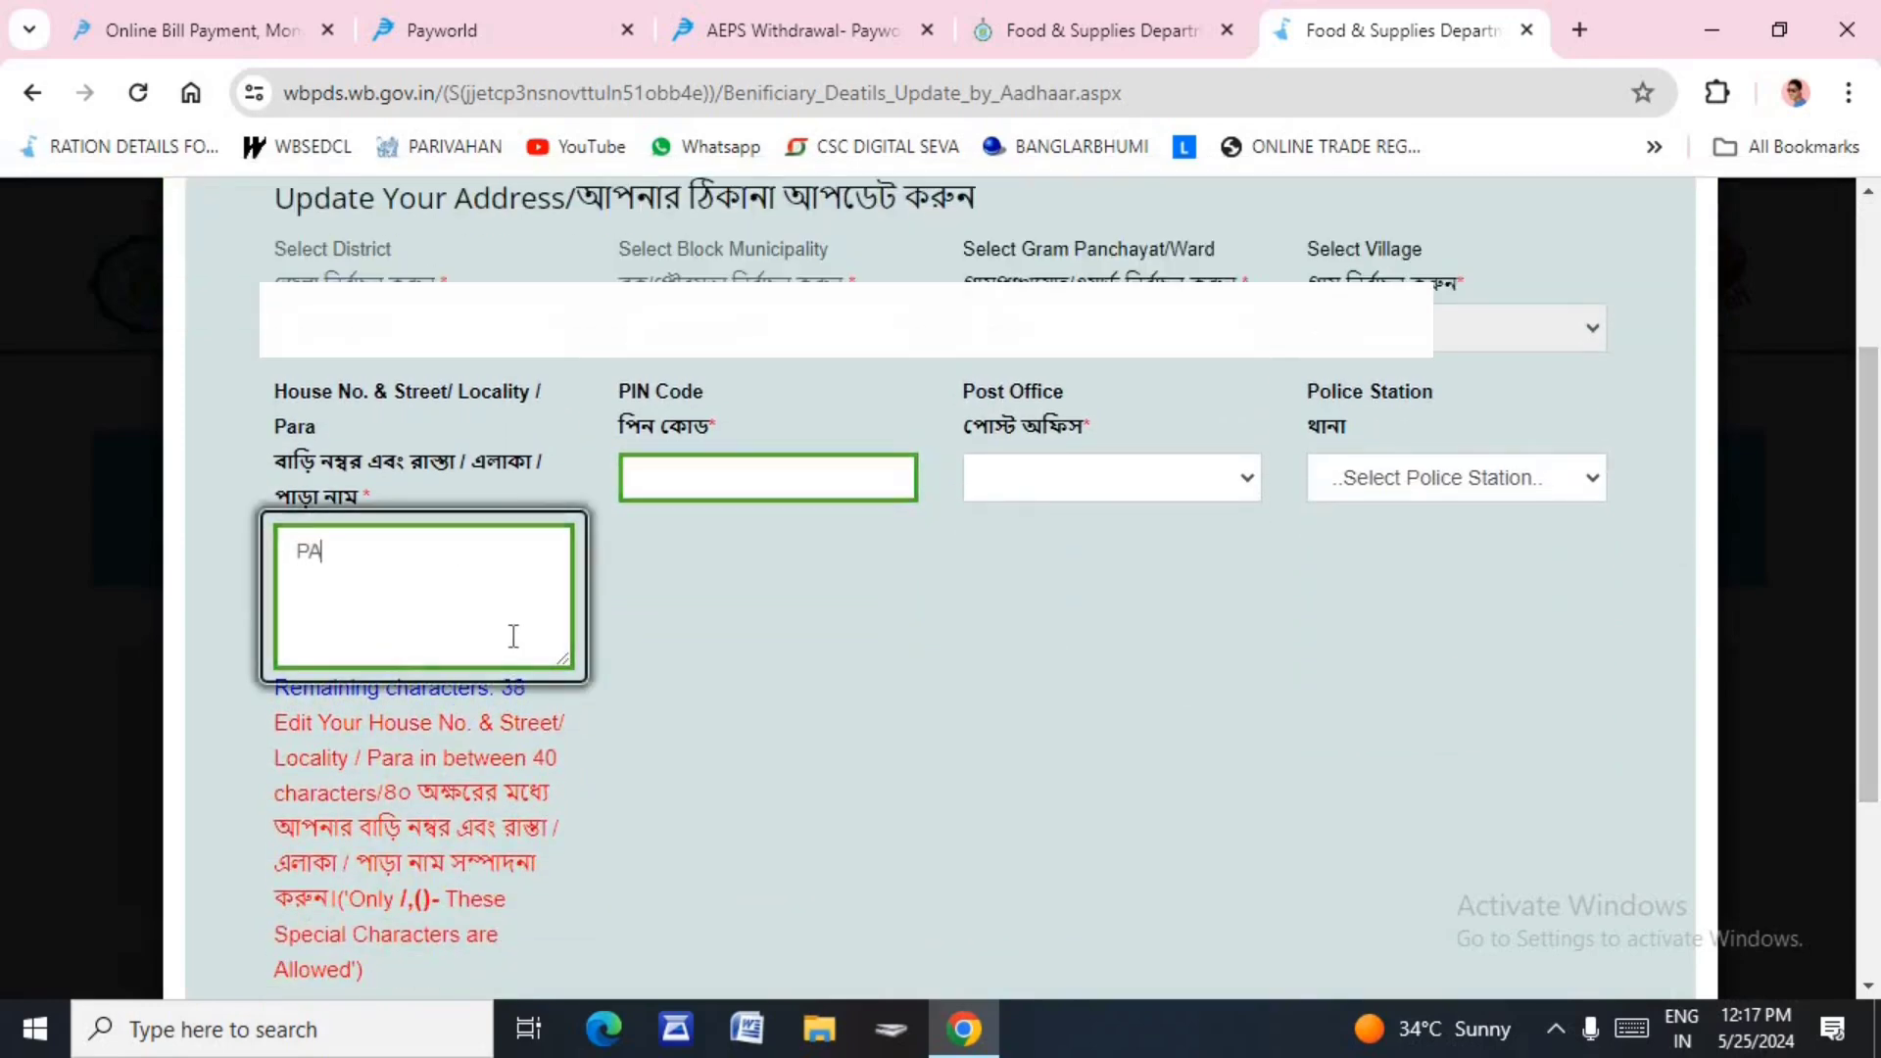
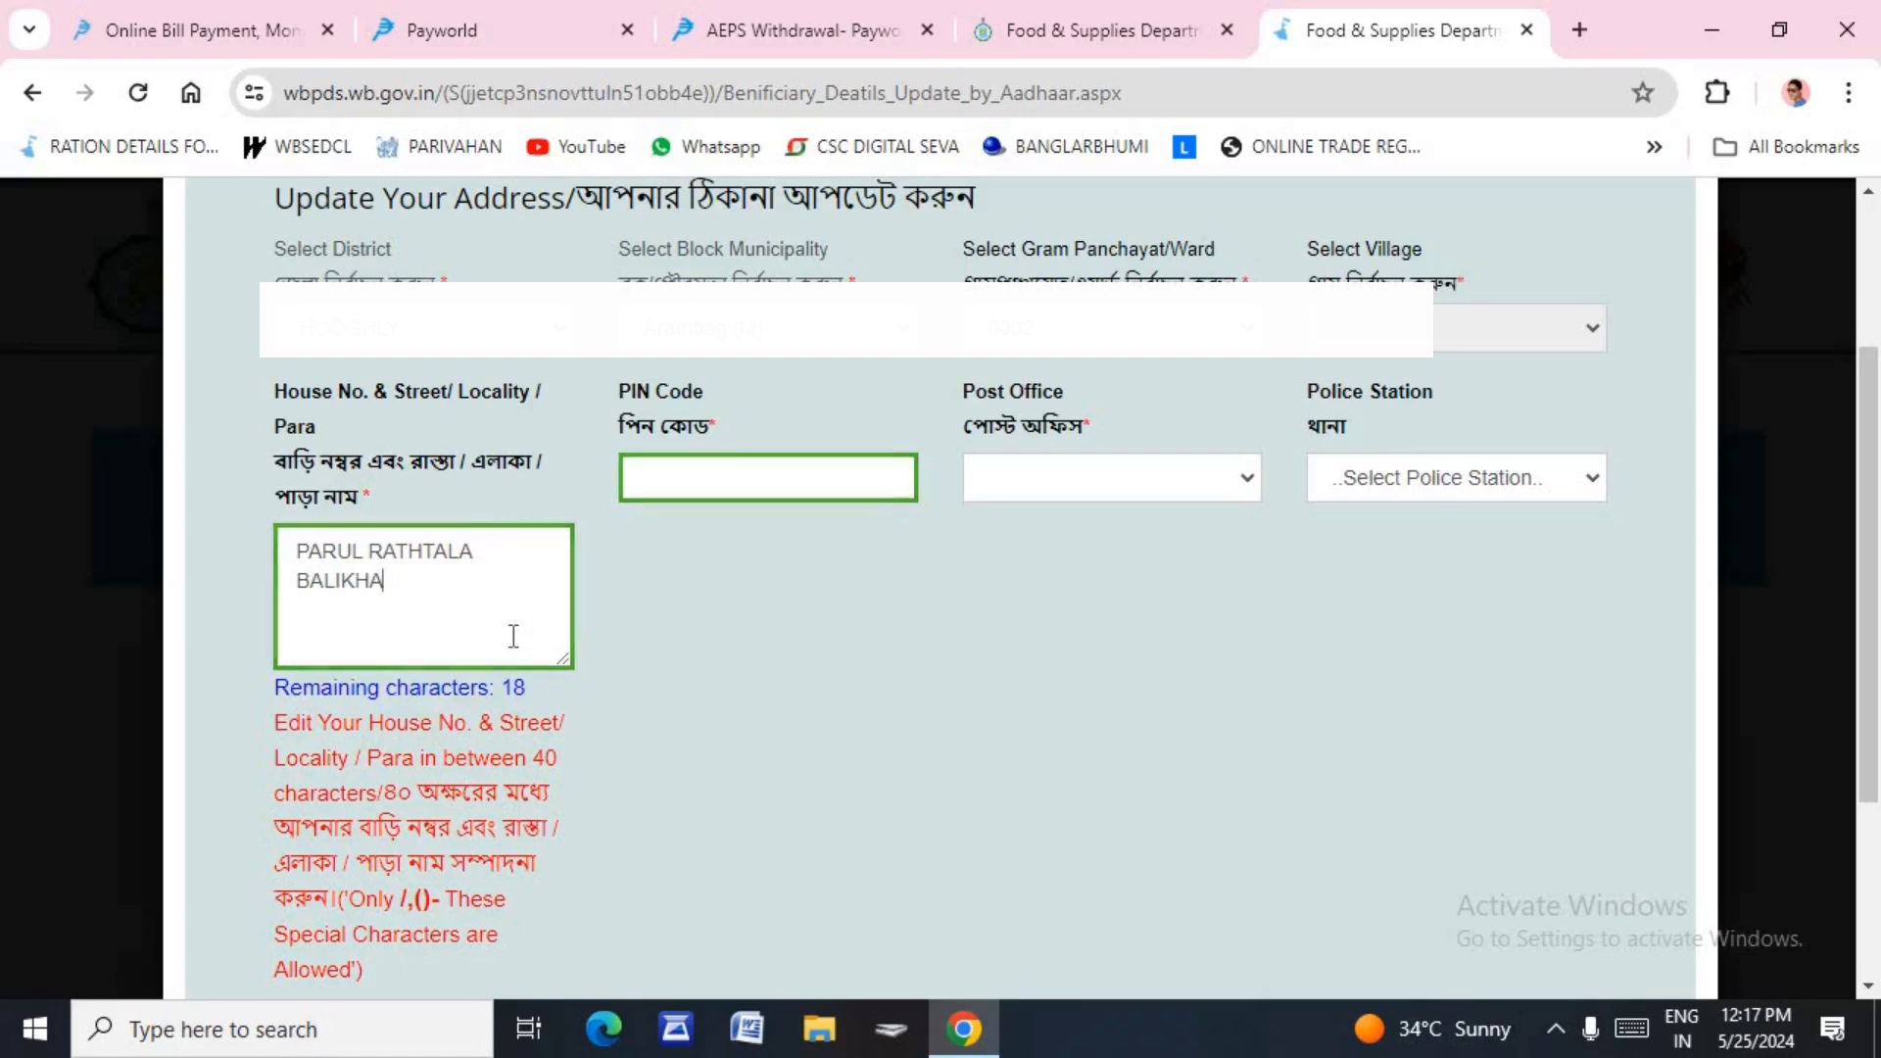
pyautogui.click(833, 477)
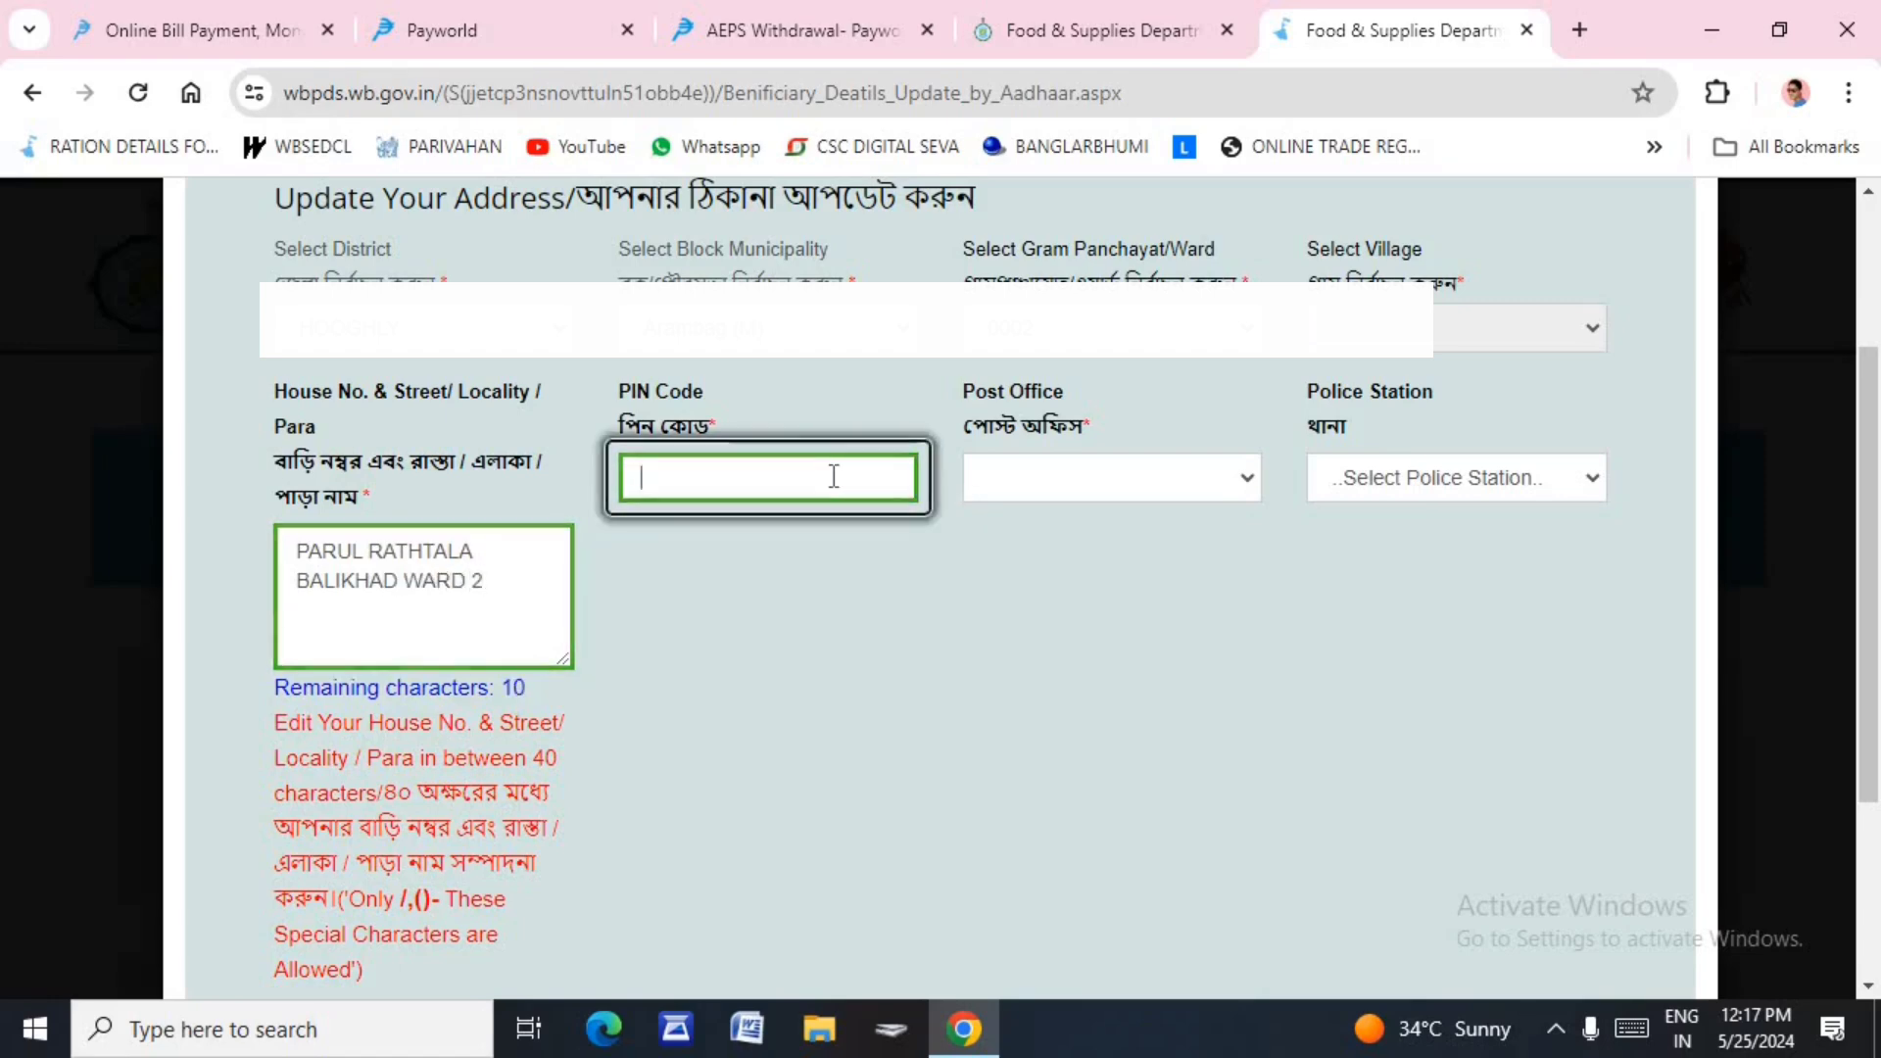
pyautogui.write('712')
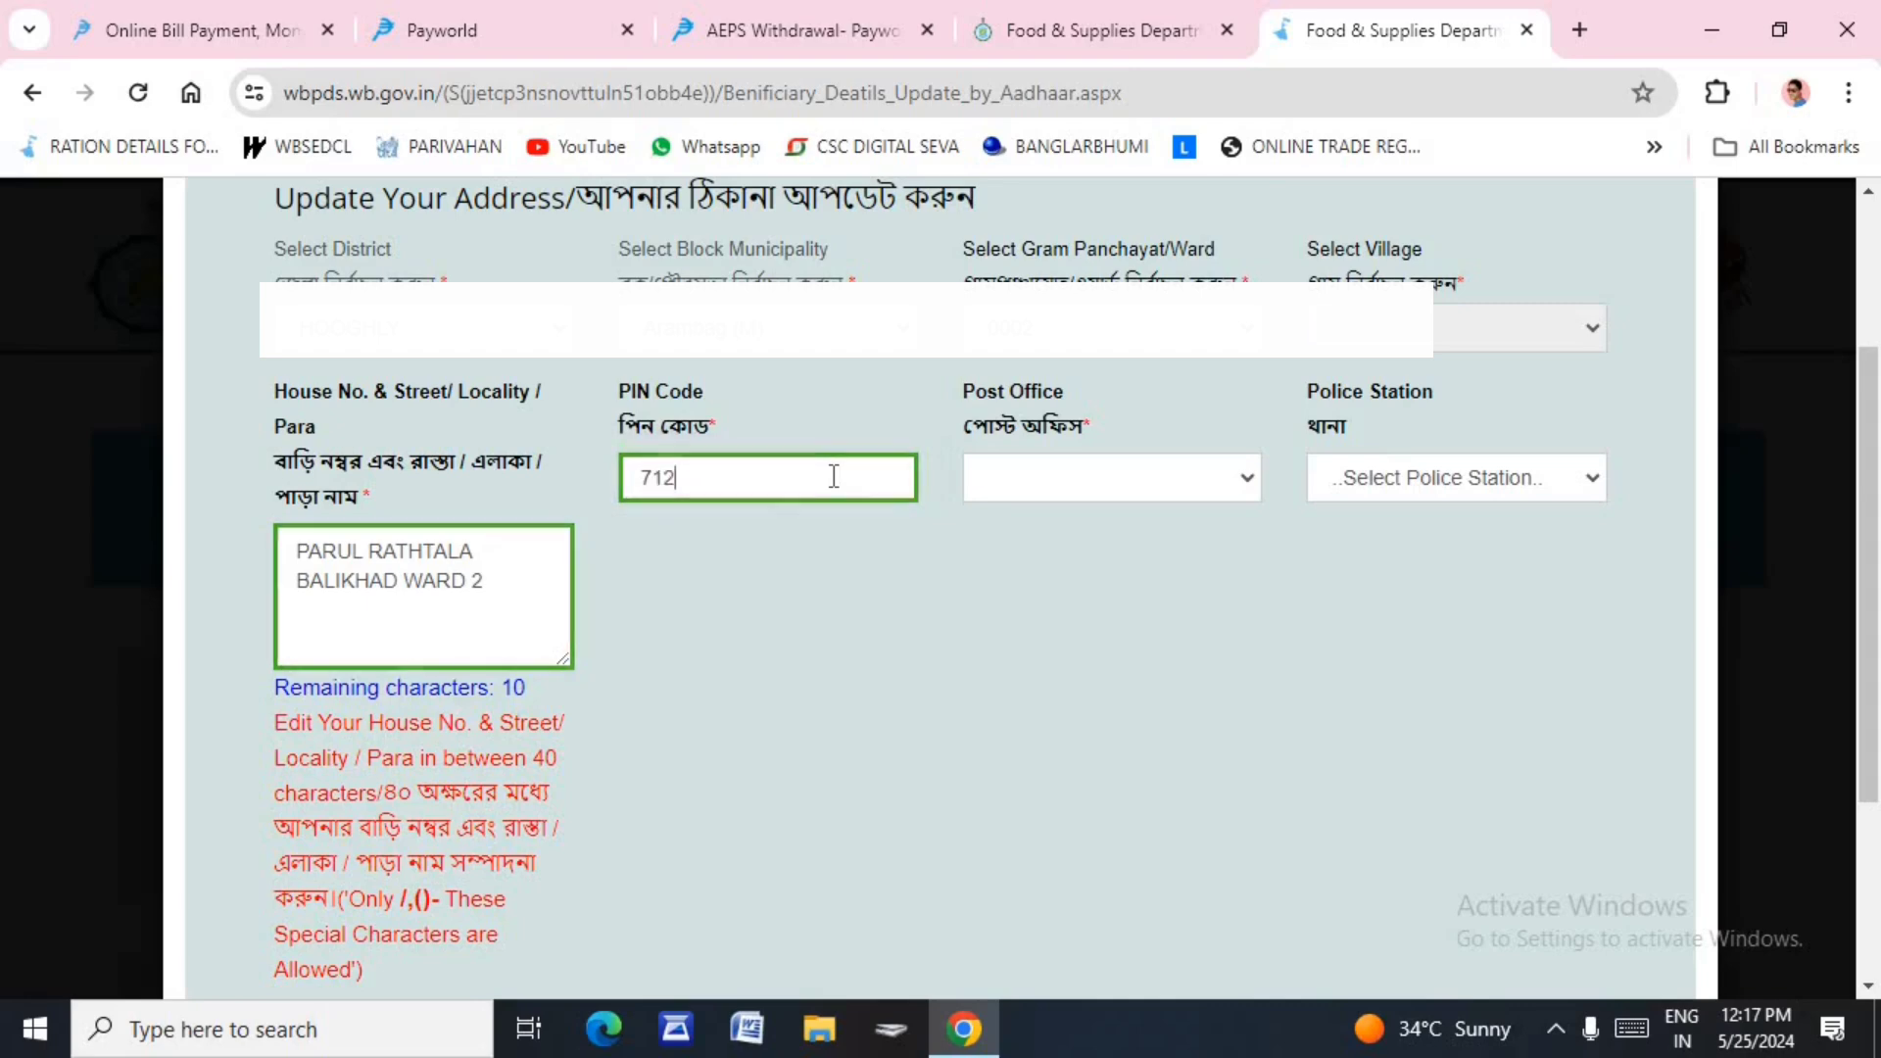
pyautogui.write('601')
# - Choose Arambagh as the post office and ARAMBAGH as the police station
pyautogui.click(1098, 478)
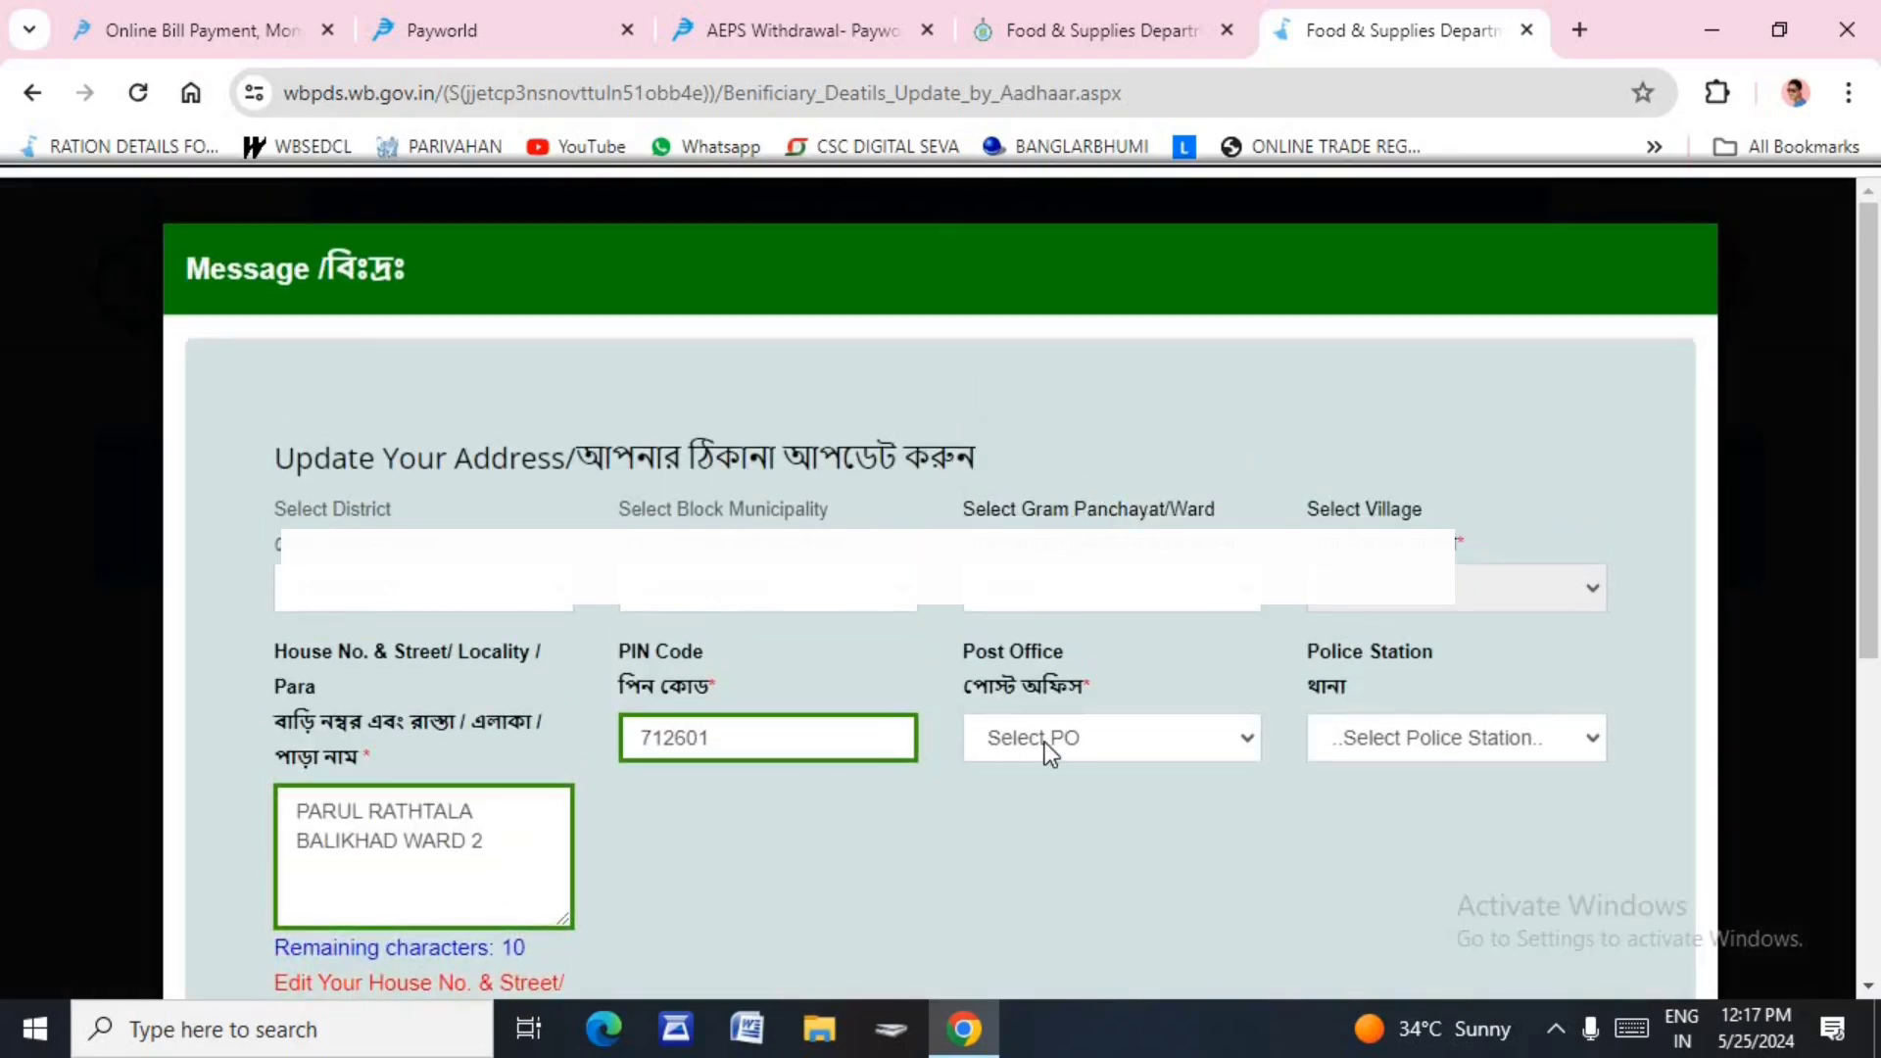
pyautogui.click(1044, 742)
pyautogui.click(1052, 795)
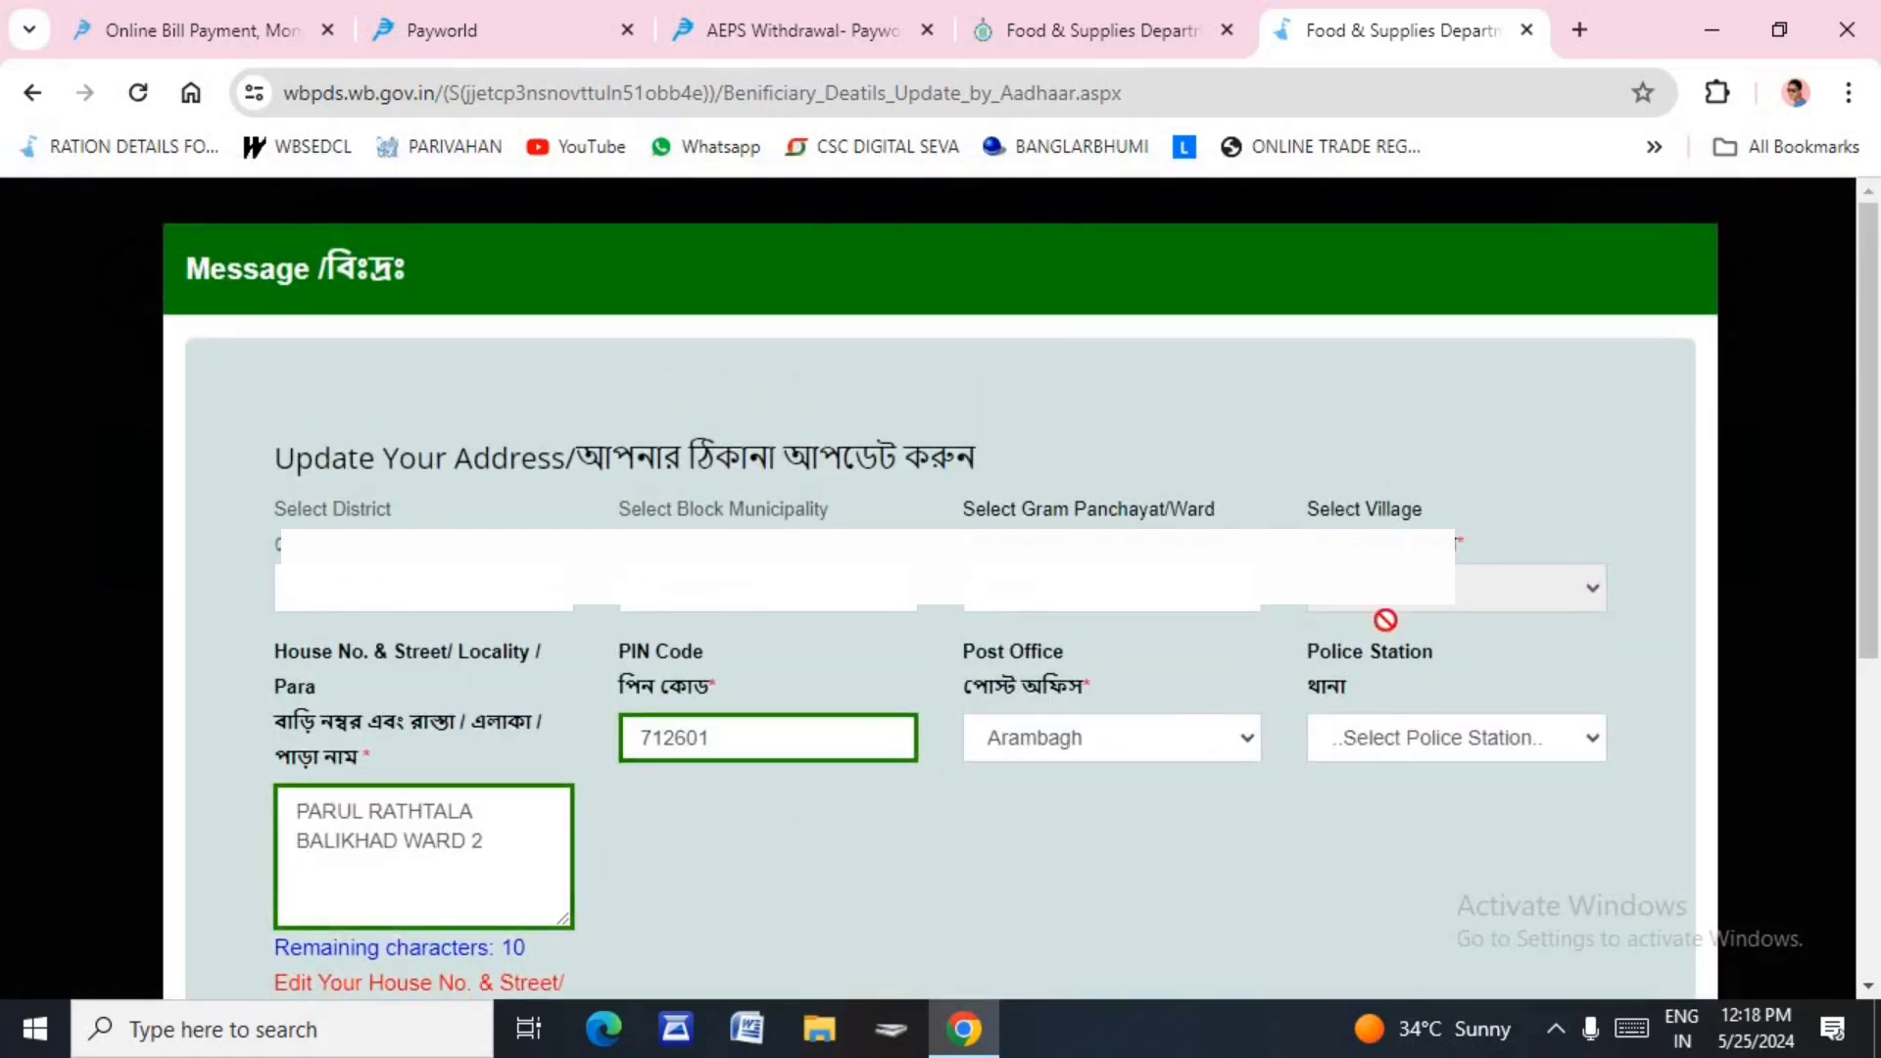
pyautogui.click(1483, 734)
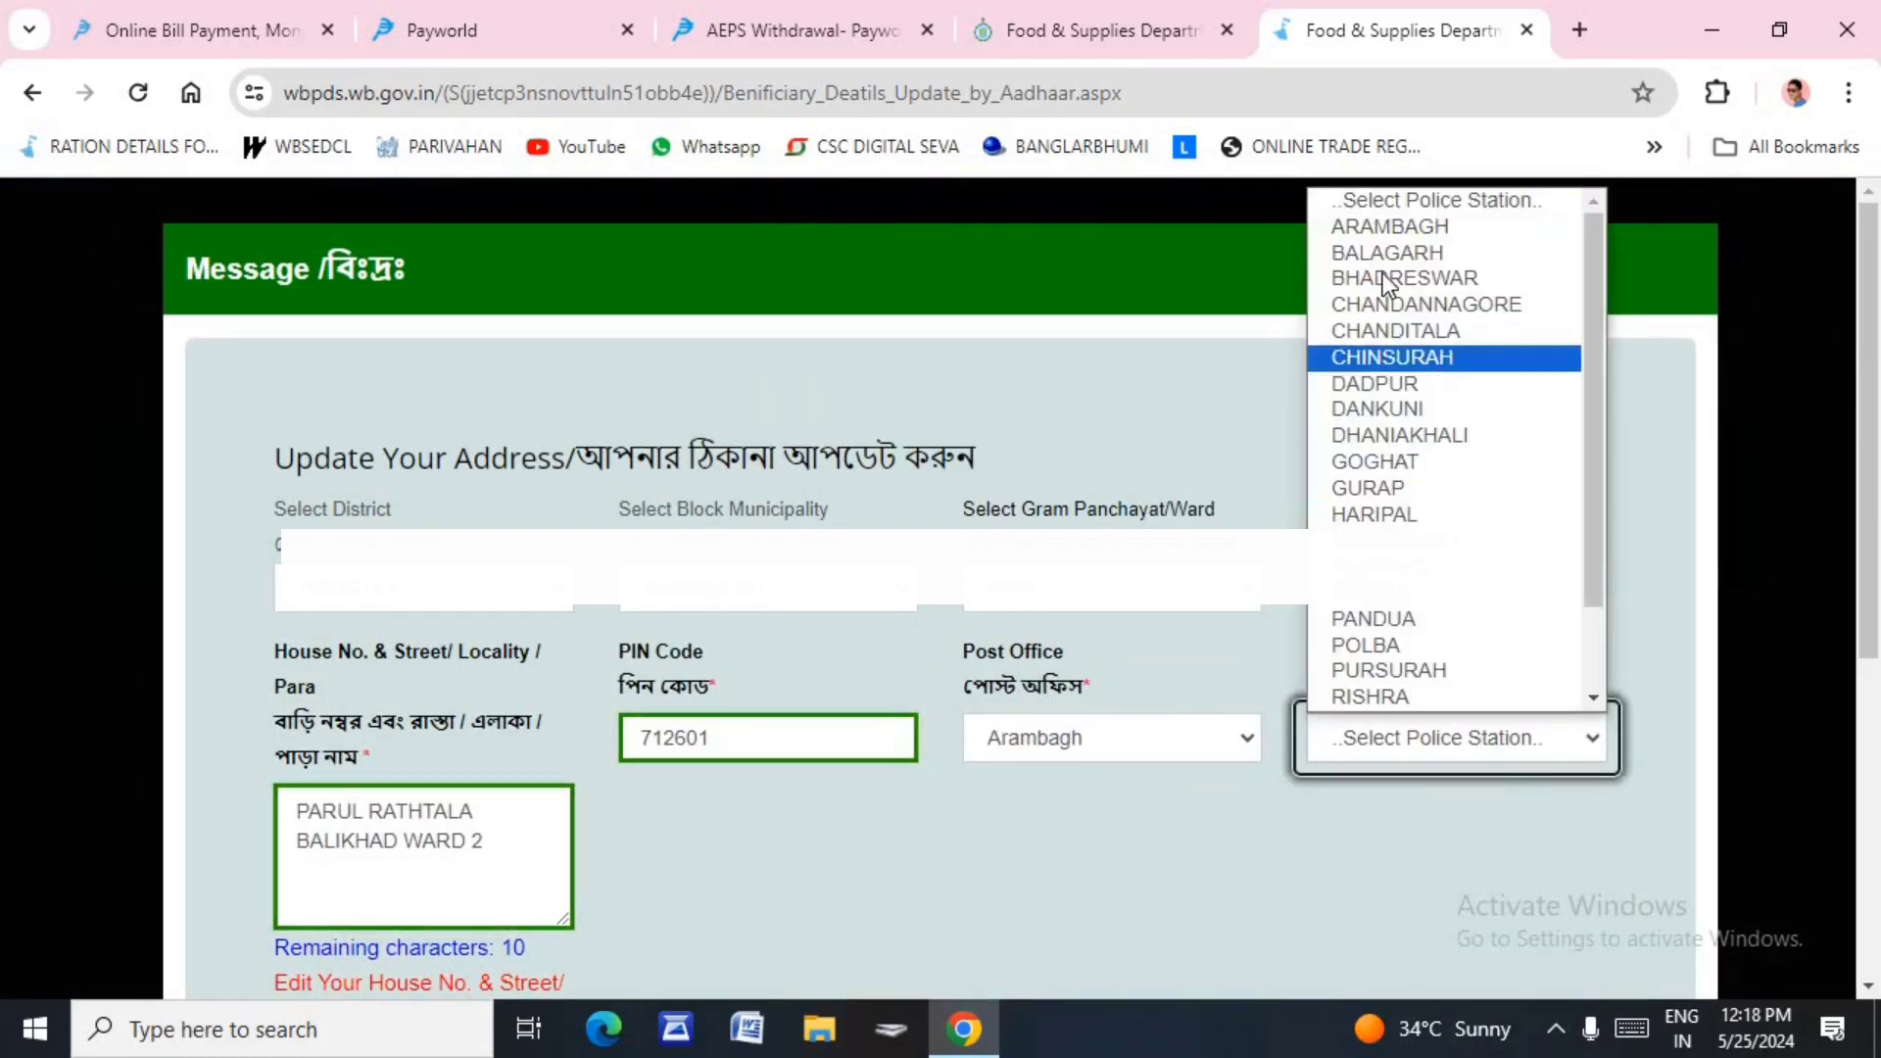
pyautogui.click(1383, 231)
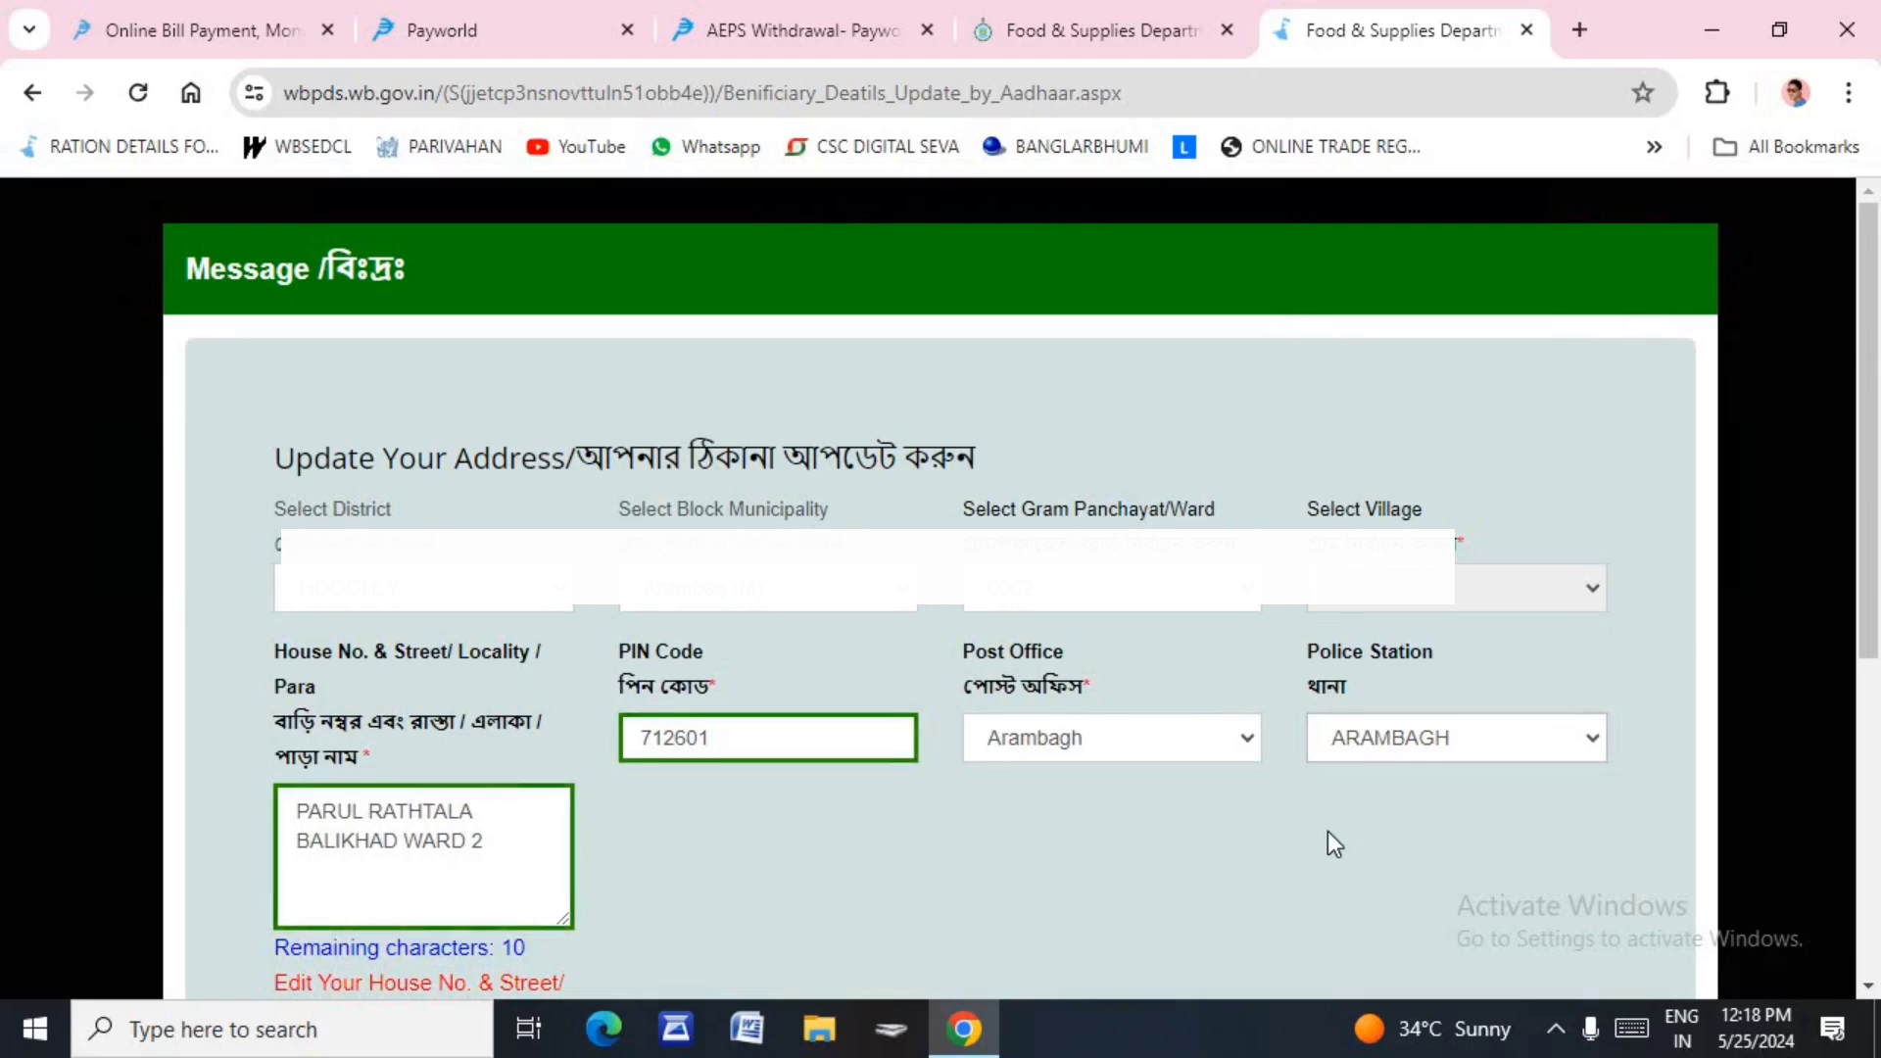
pyautogui.moveTo(1867, 537); pyautogui.dragTo(1877, 729)
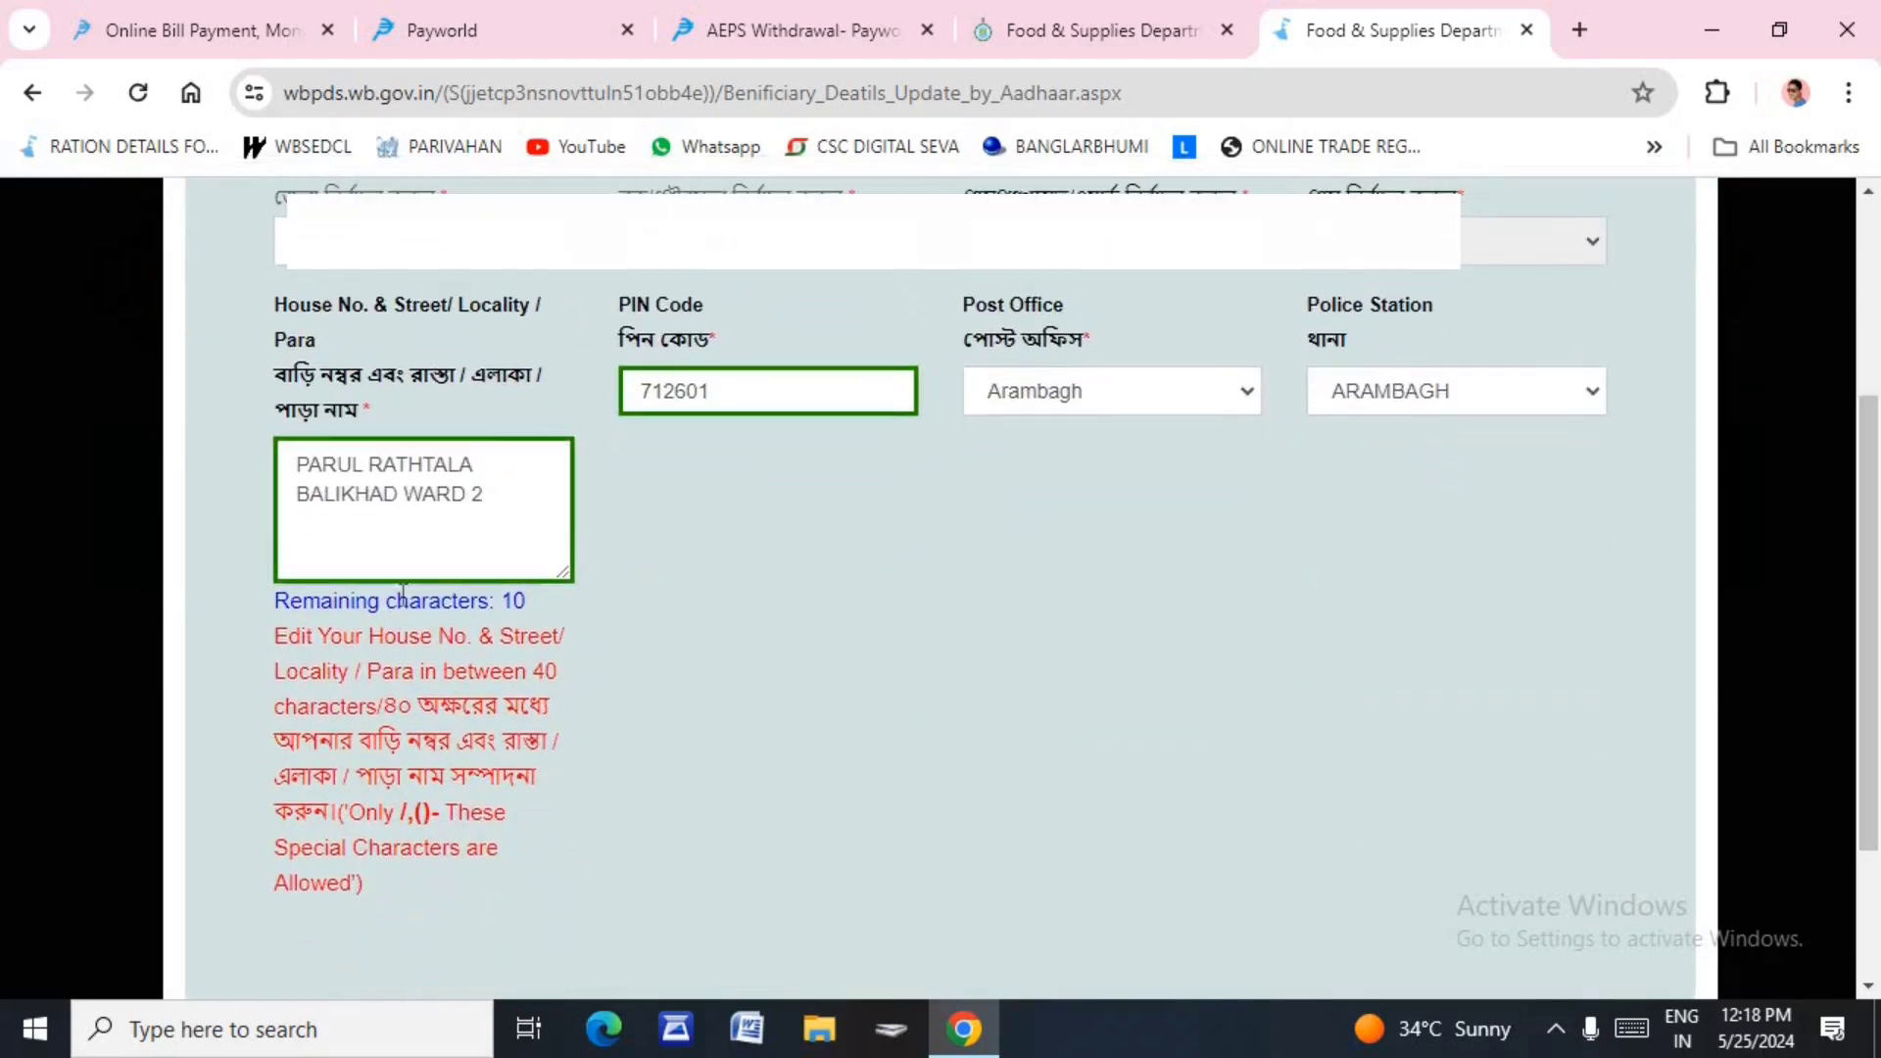
pyautogui.moveTo(1872, 484); pyautogui.dragTo(1876, 400)
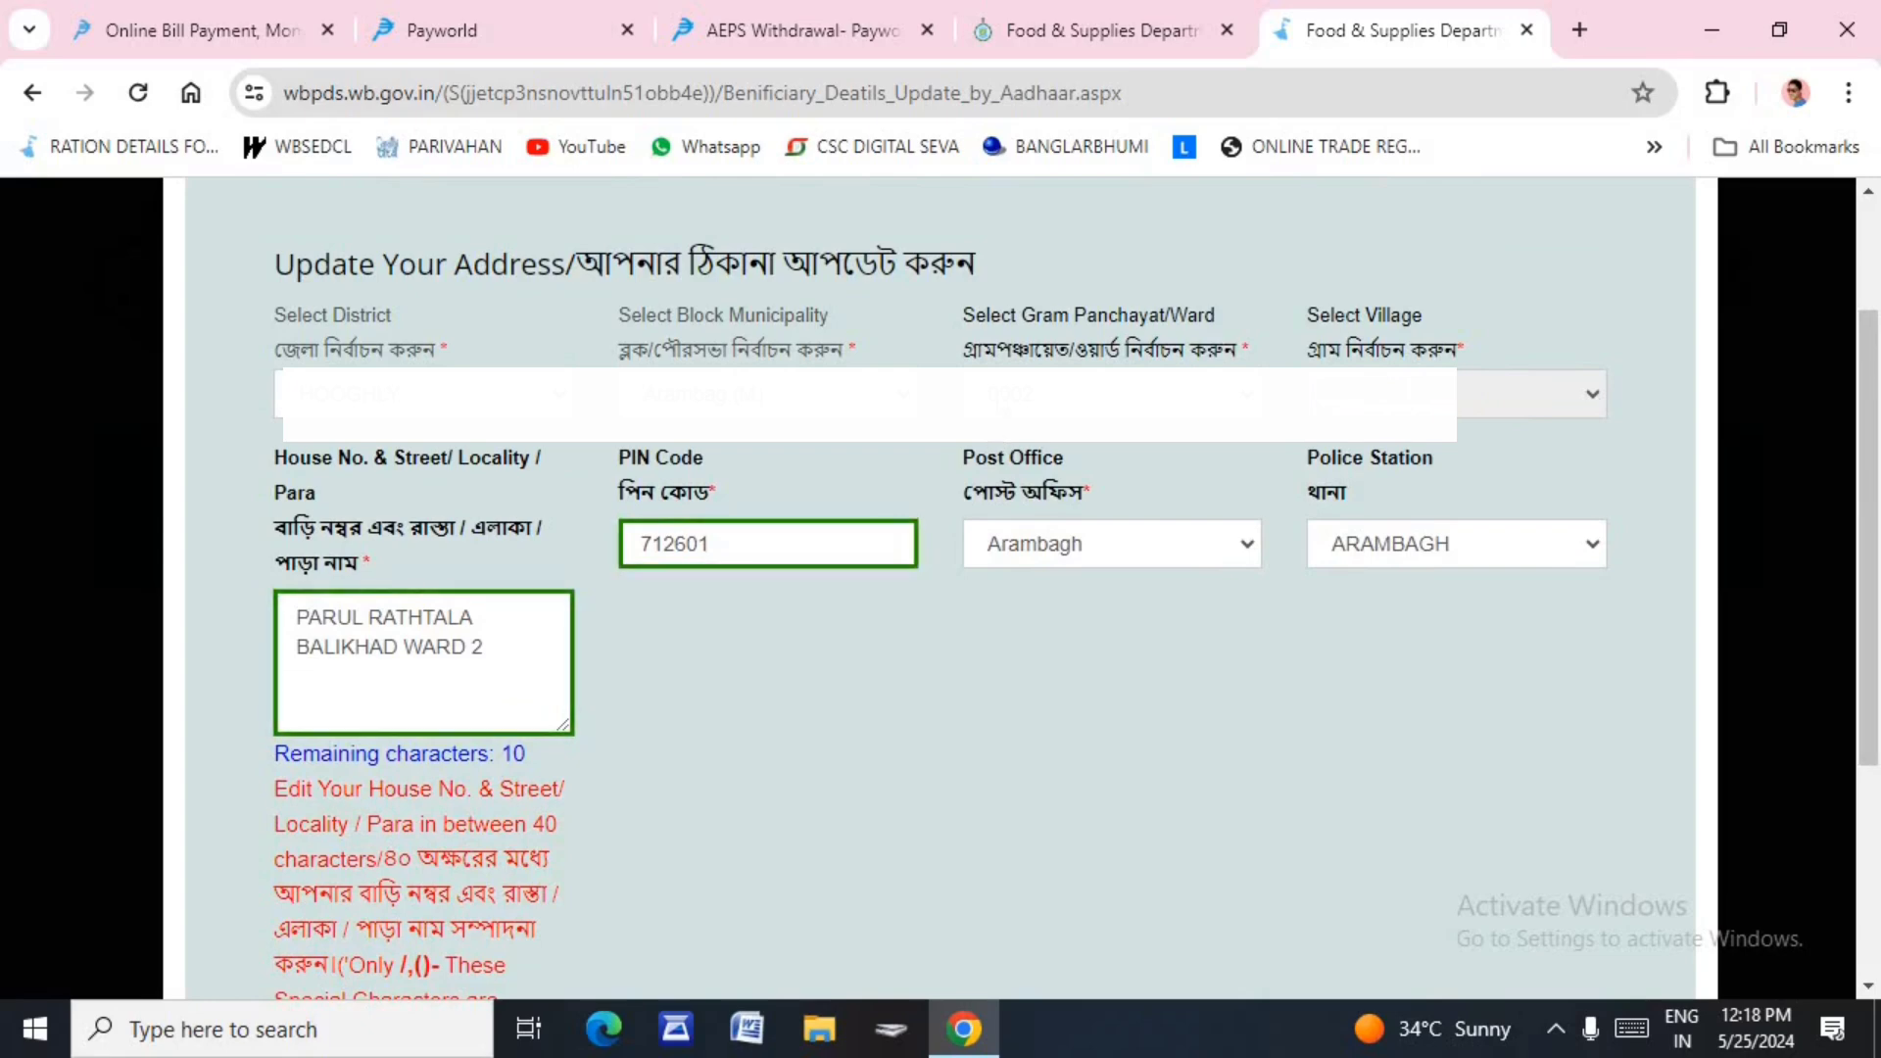
pyautogui.scroll(-3, 1873, 746)
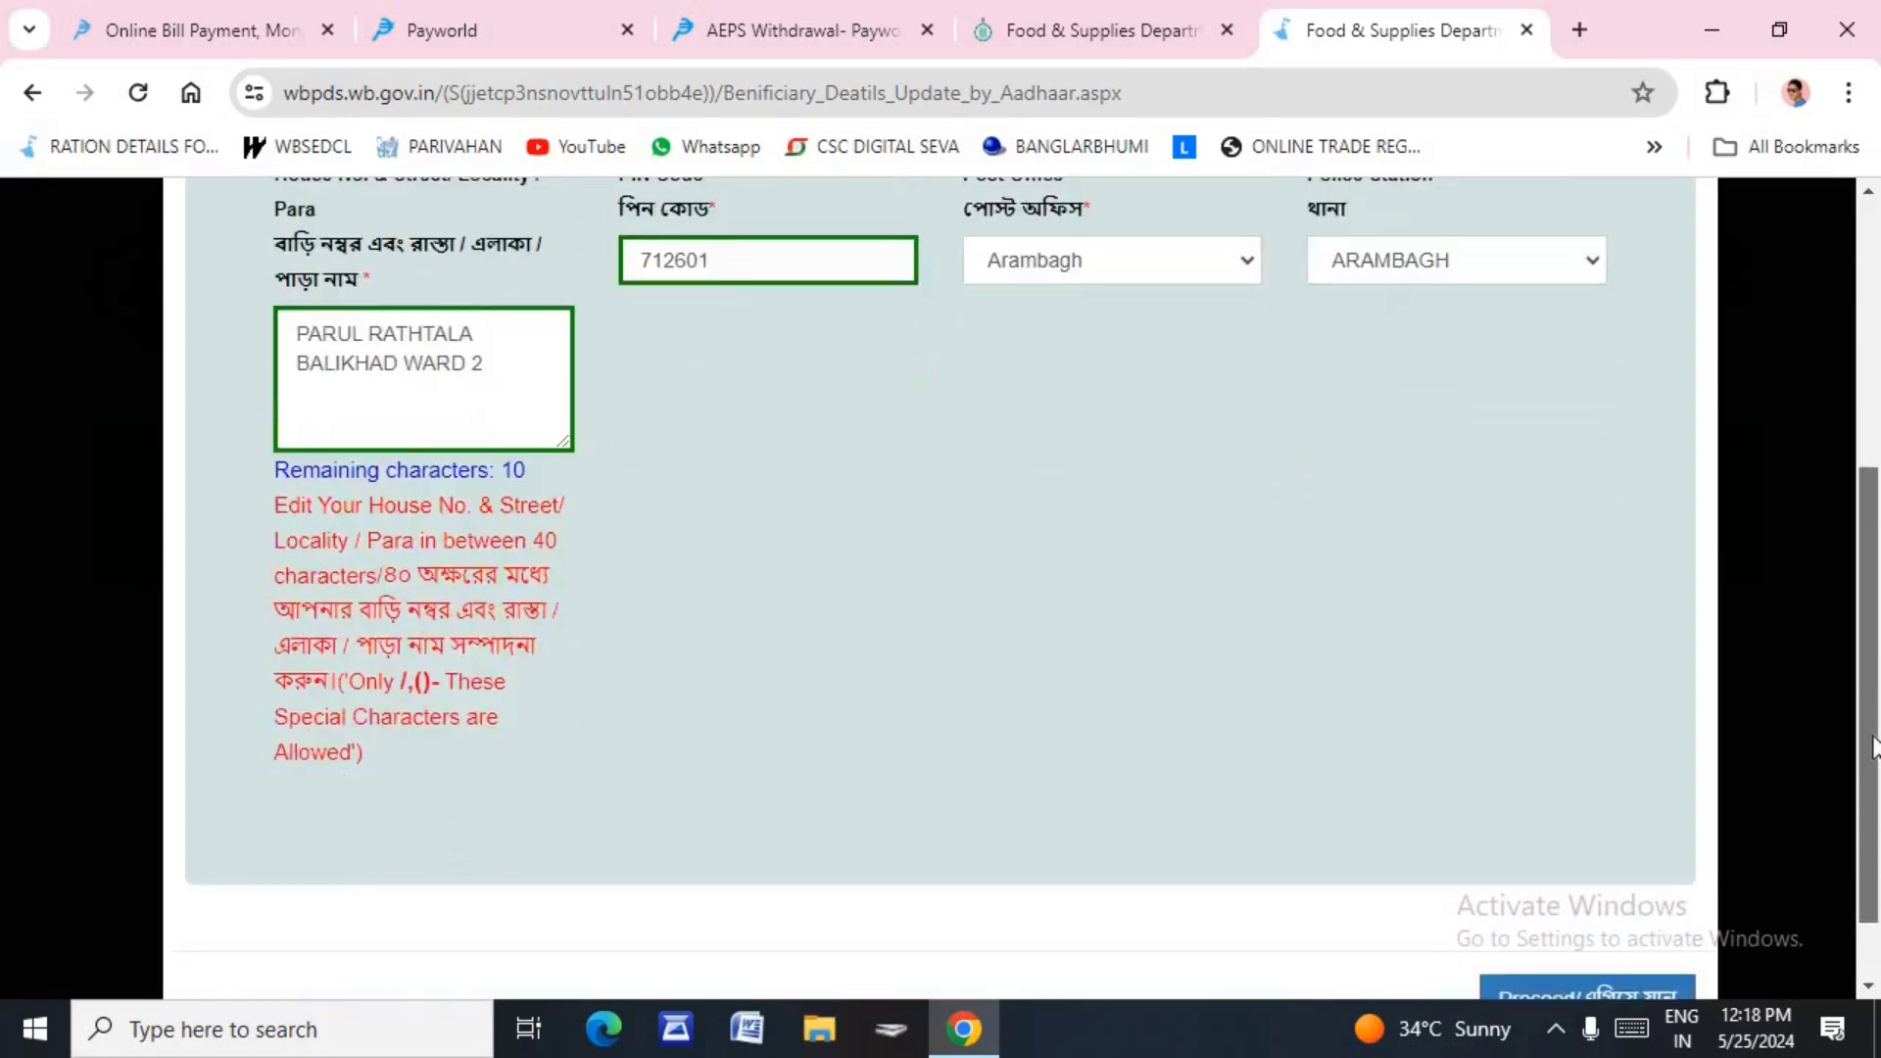
pyautogui.scroll(-1, 1861, 755)
# - Submit the corrections, confirm Yes to proceed, and acknowledge the success message
pyautogui.click(1574, 929)
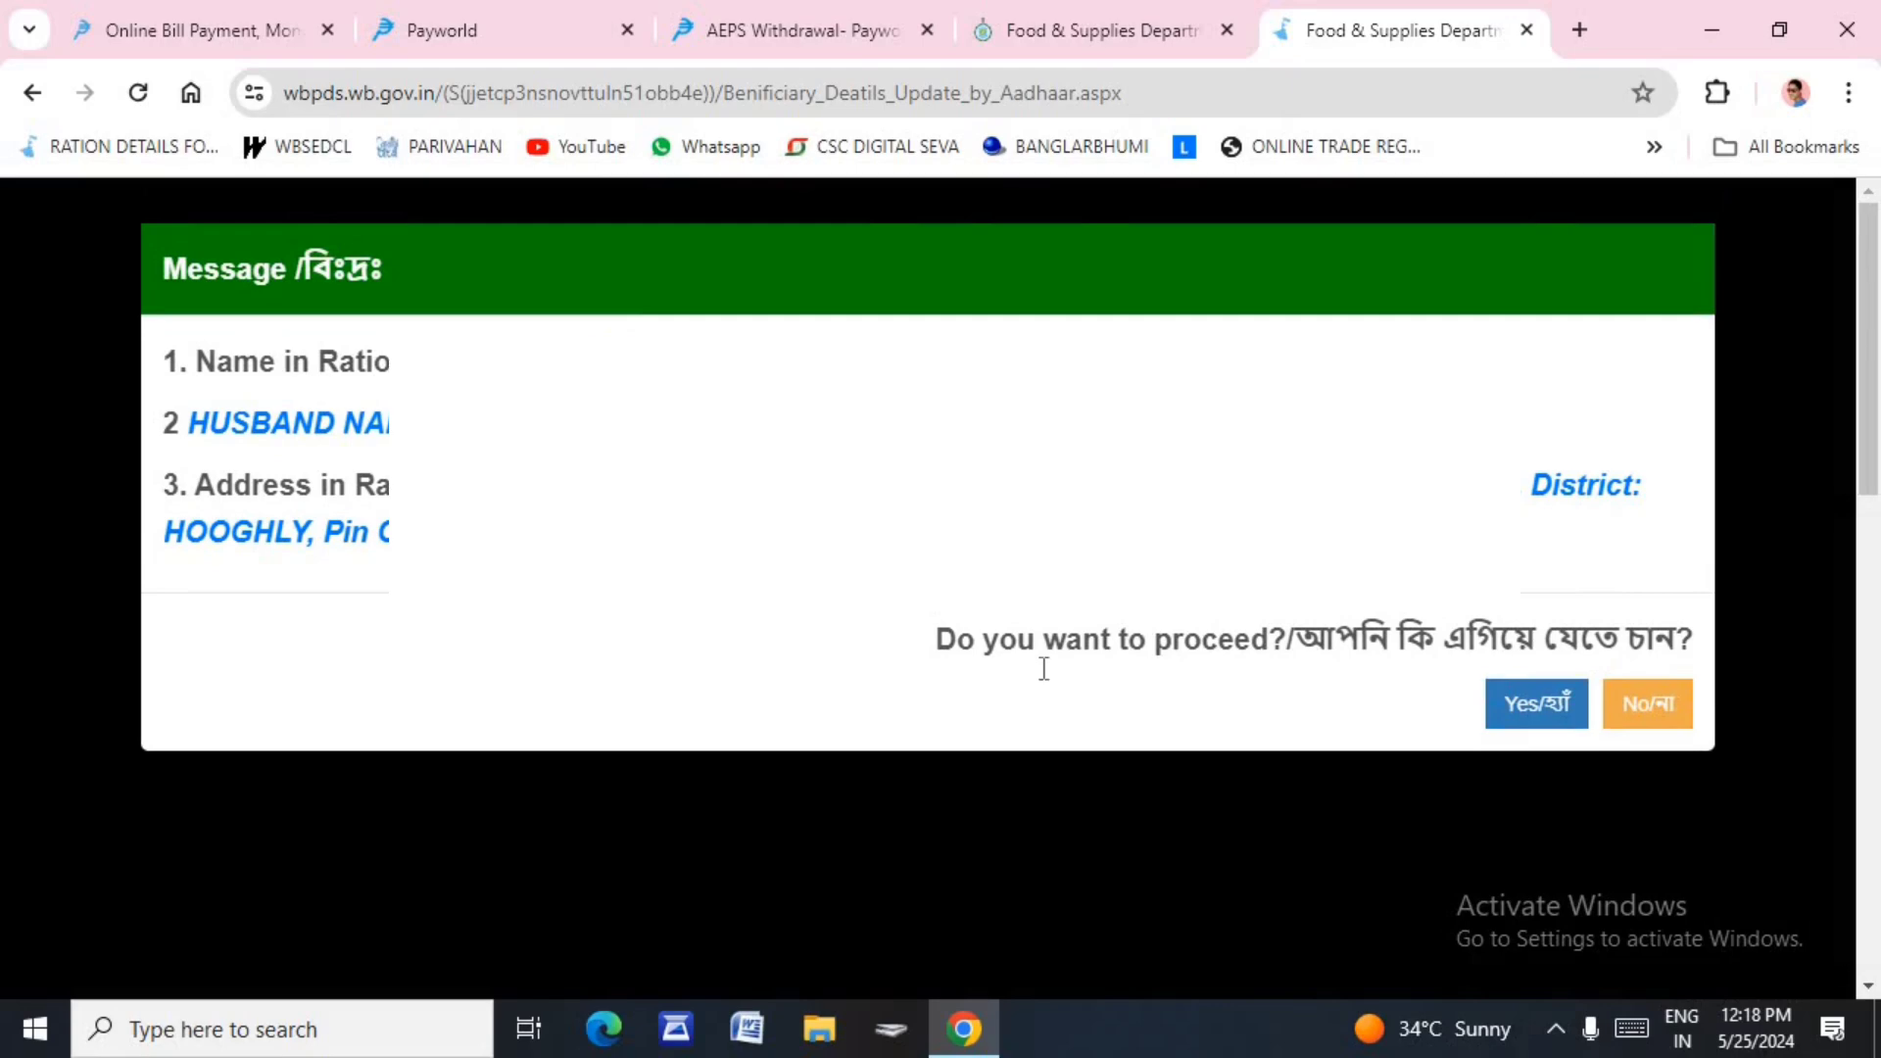
pyautogui.click(1523, 723)
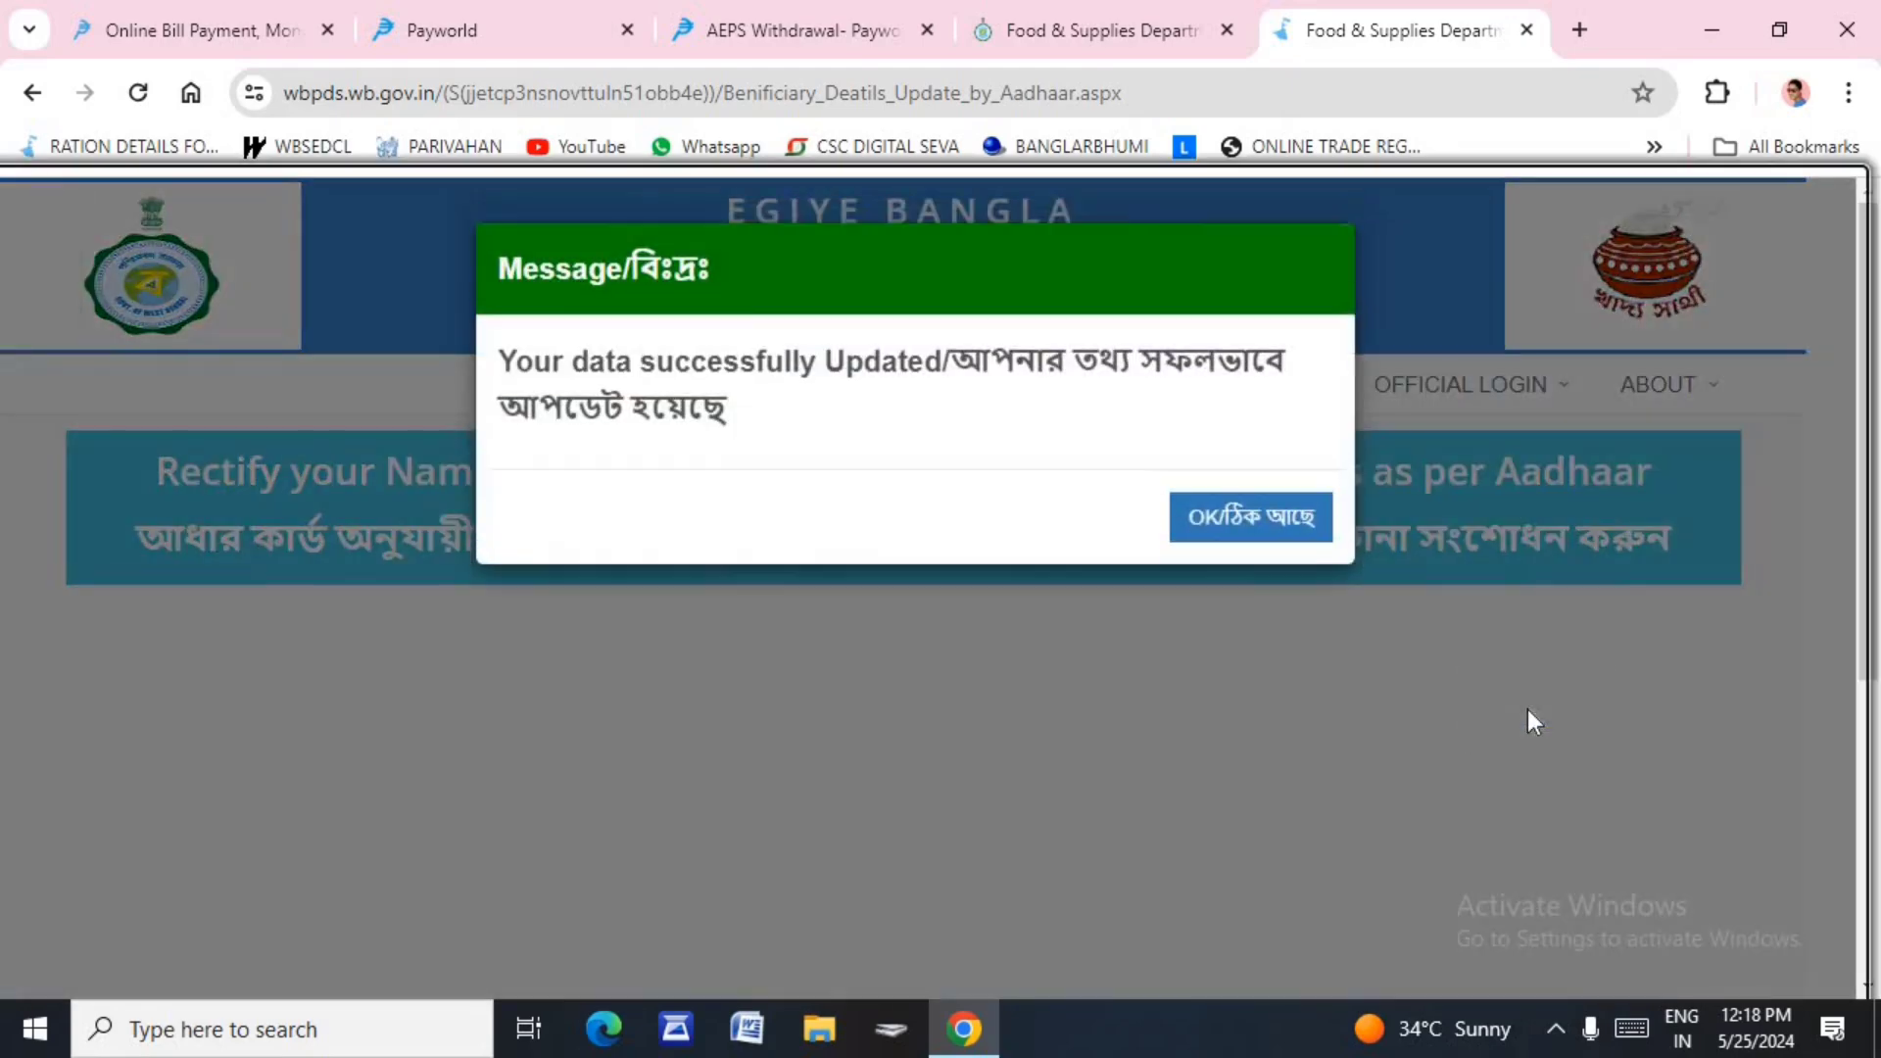
pyautogui.click(1227, 516)
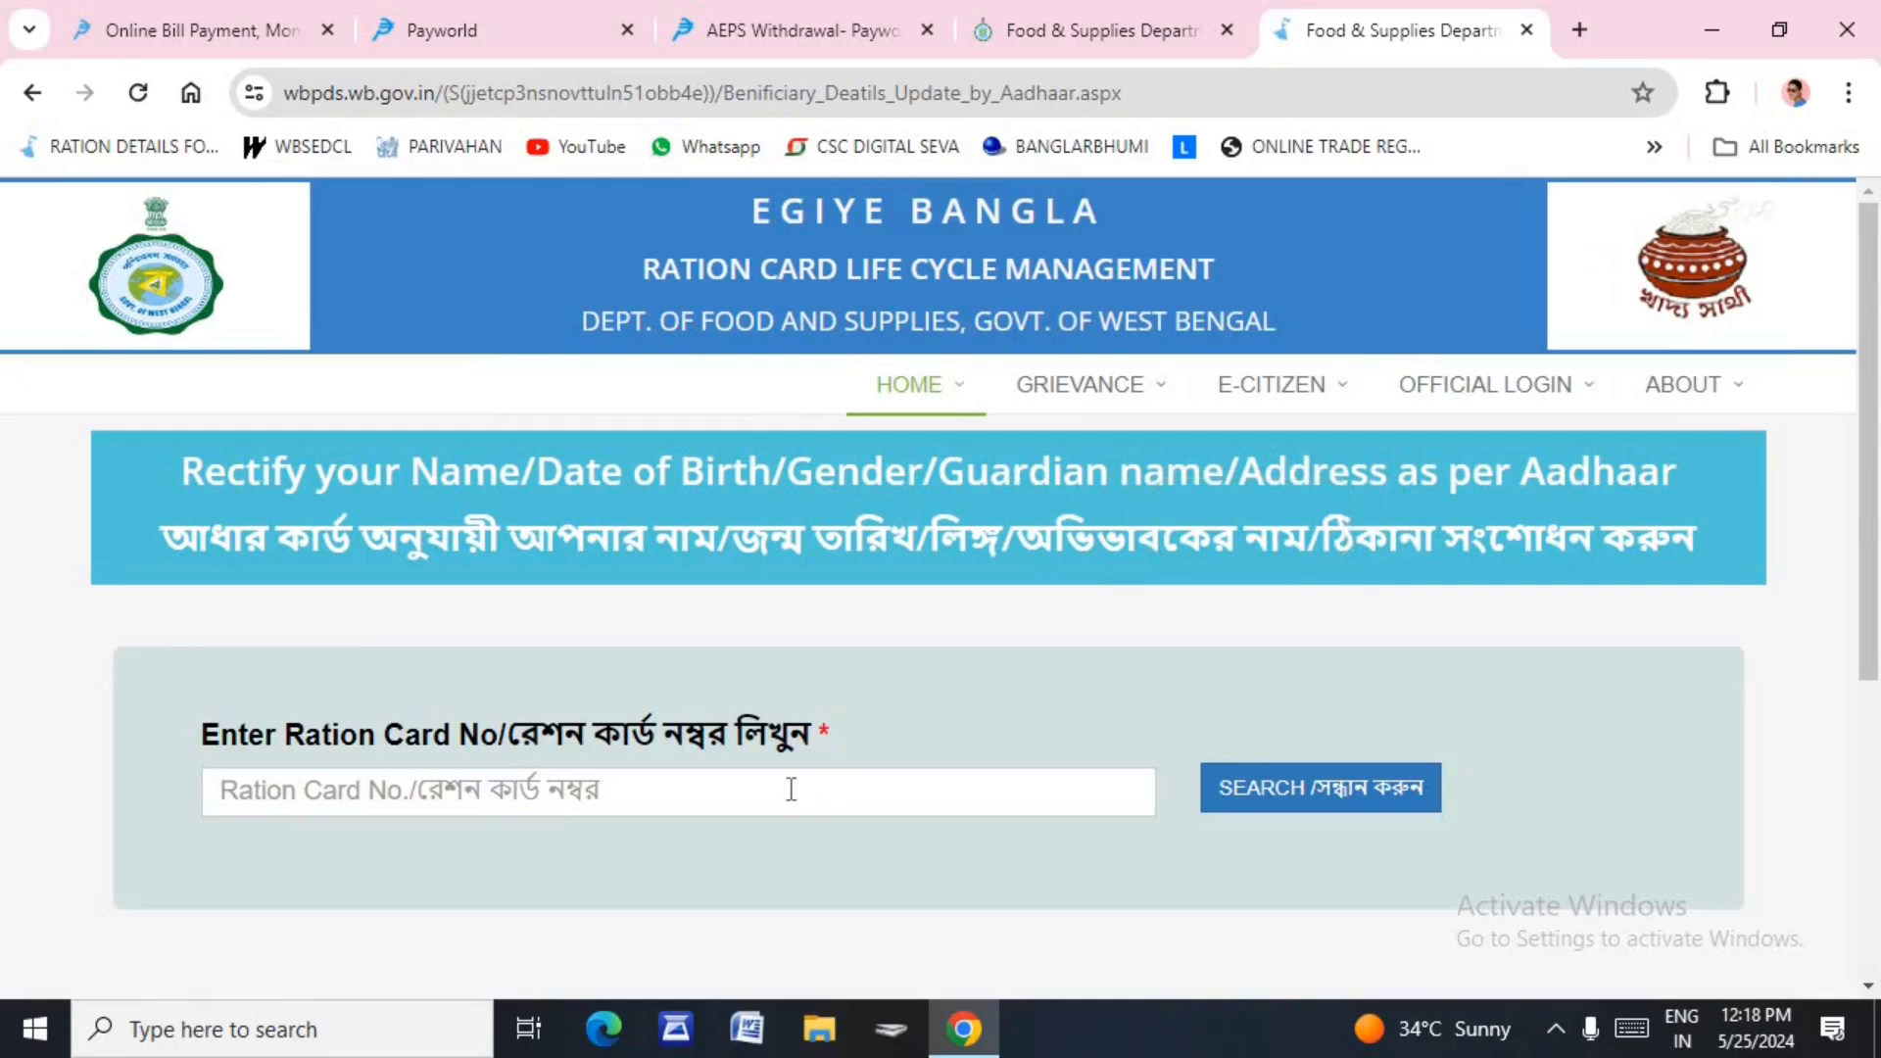
# - Search the ration card number again and review its member details and update choices
pyautogui.click(791, 790)
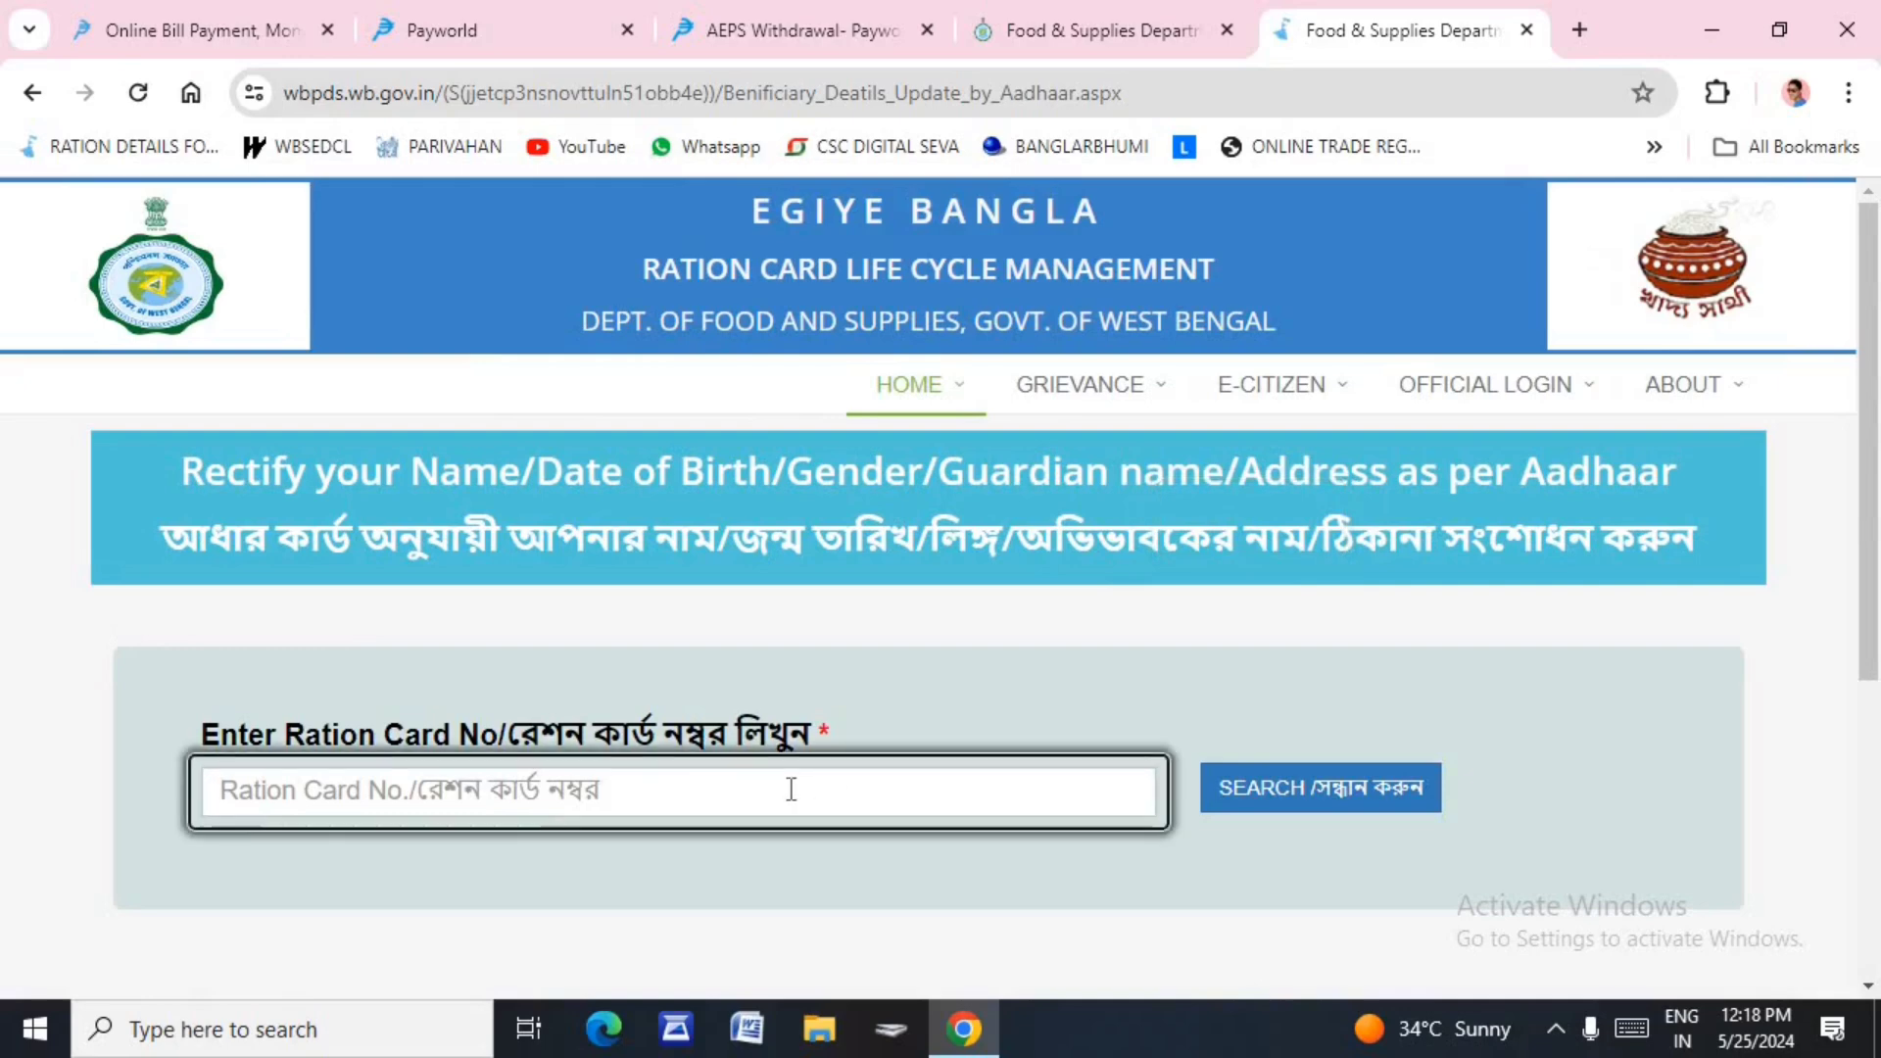
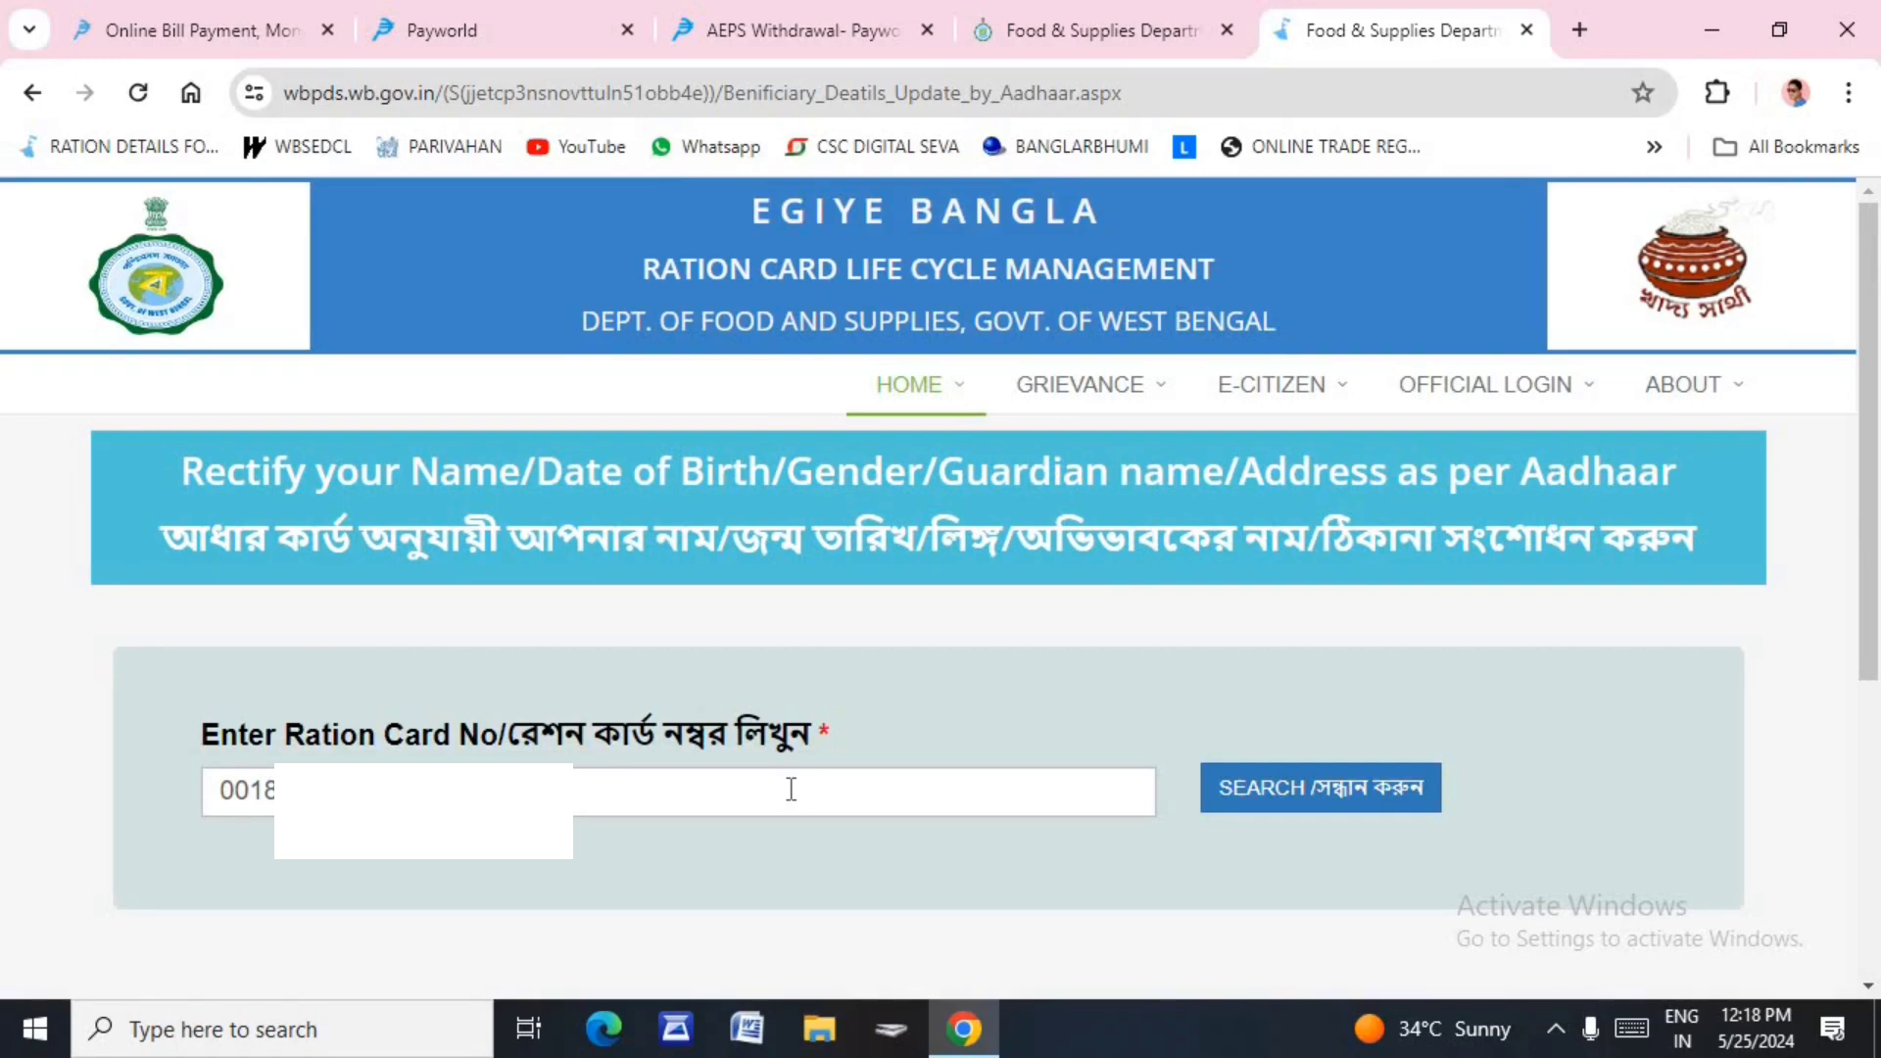
pyautogui.click(1319, 790)
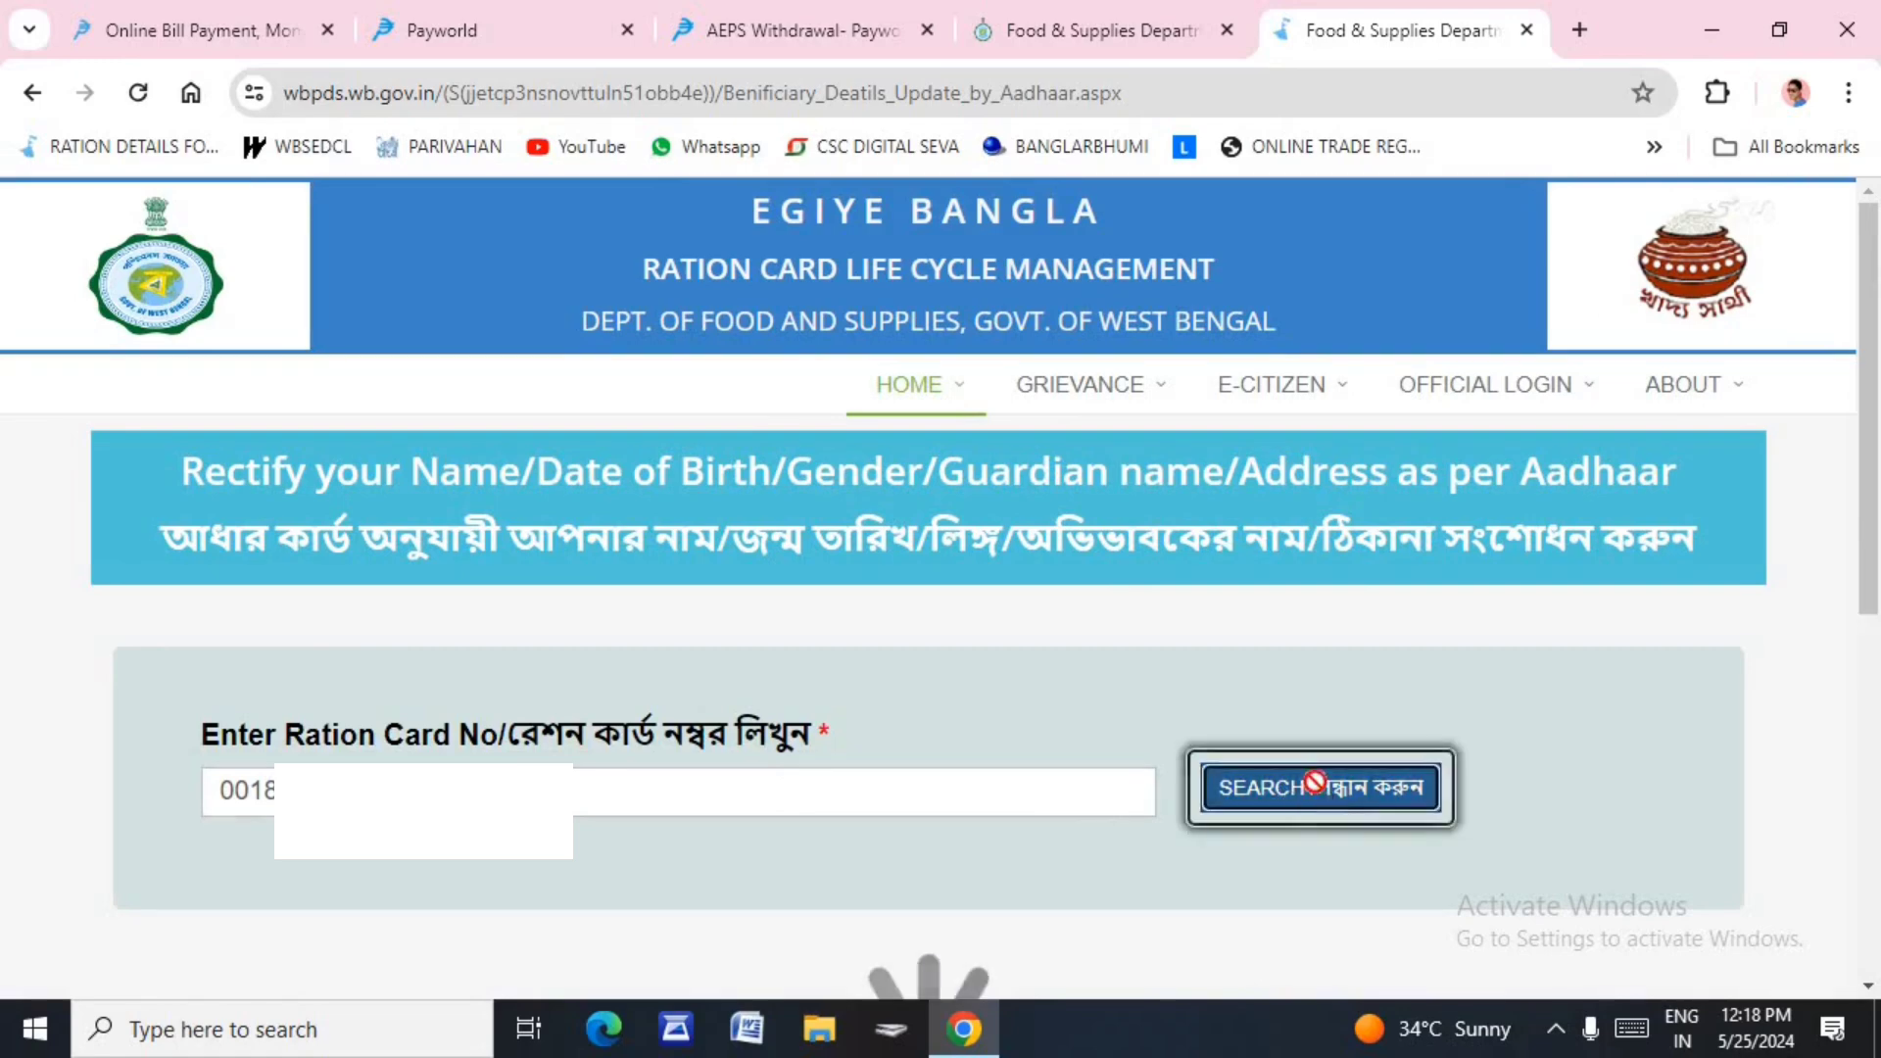
pyautogui.scroll(-3, 1870, 617)
pyautogui.scroll(-3, 1871, 617)
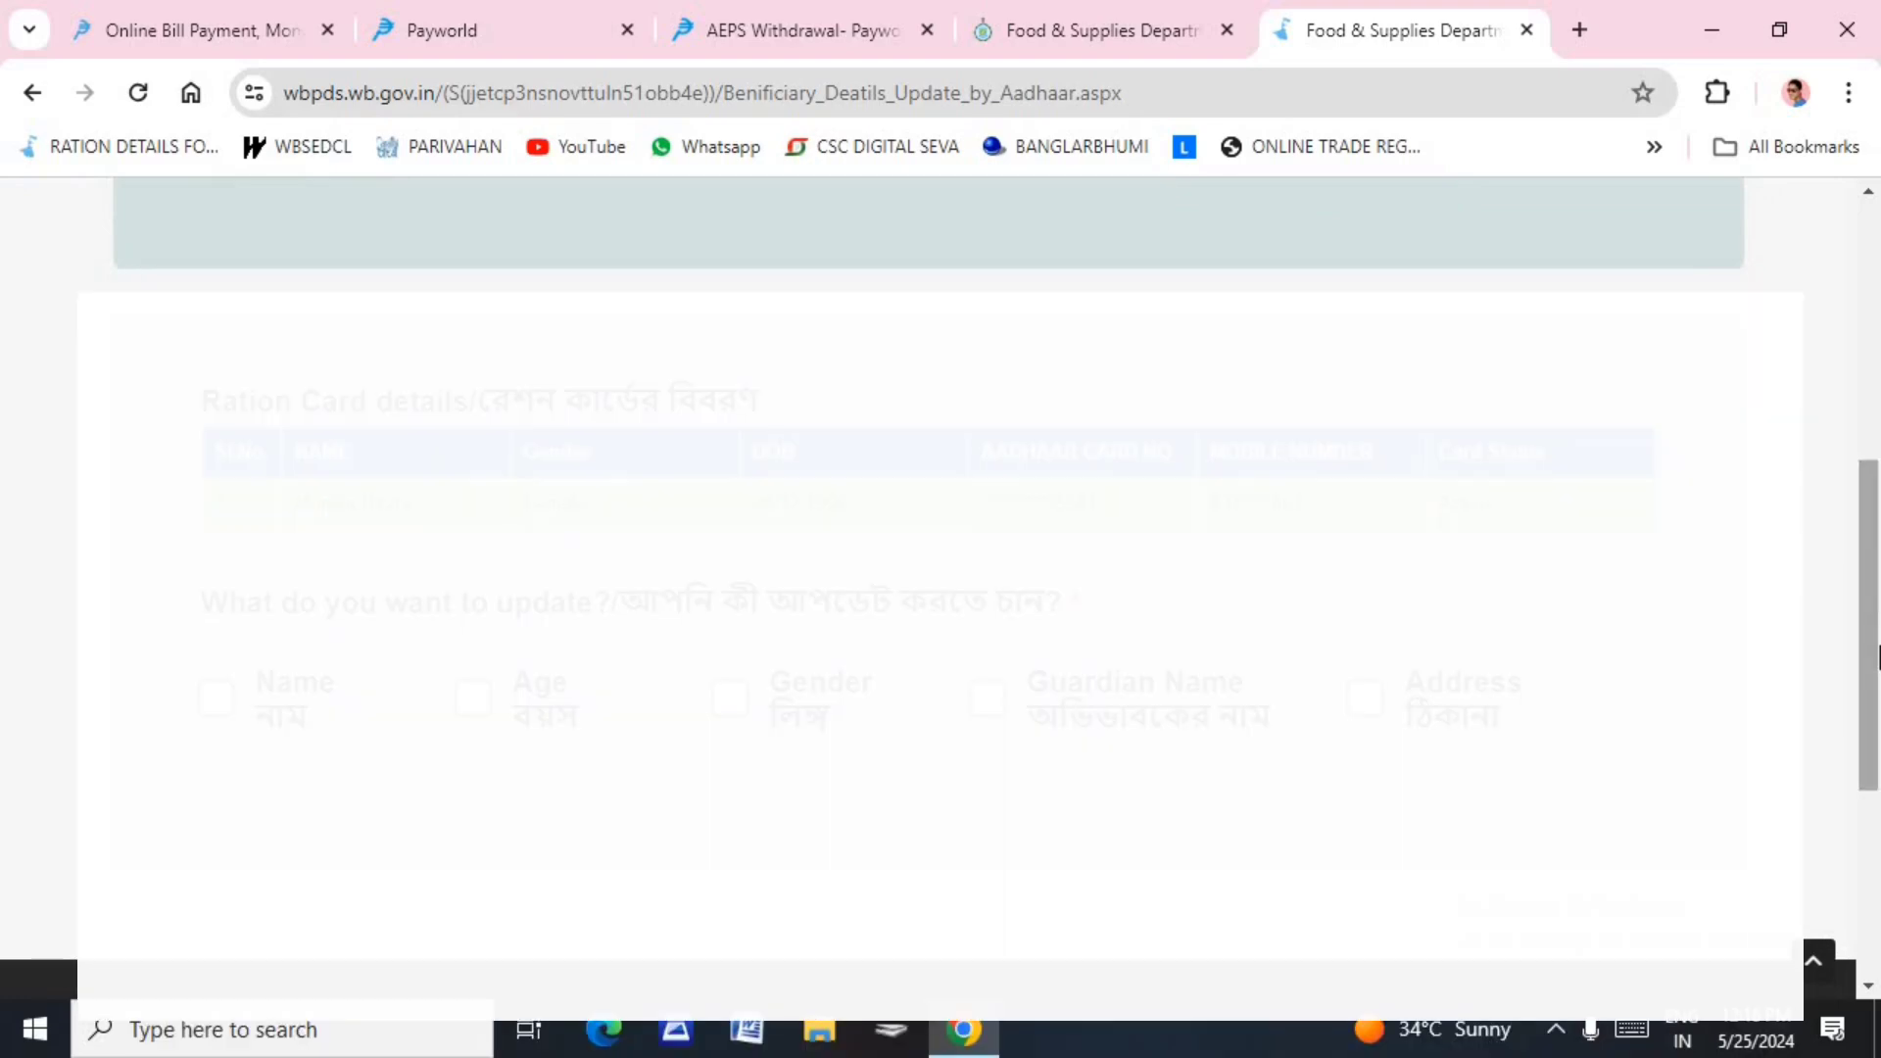
pyautogui.scroll(2, 1873, 588)
pyautogui.scroll(4, 1873, 353)
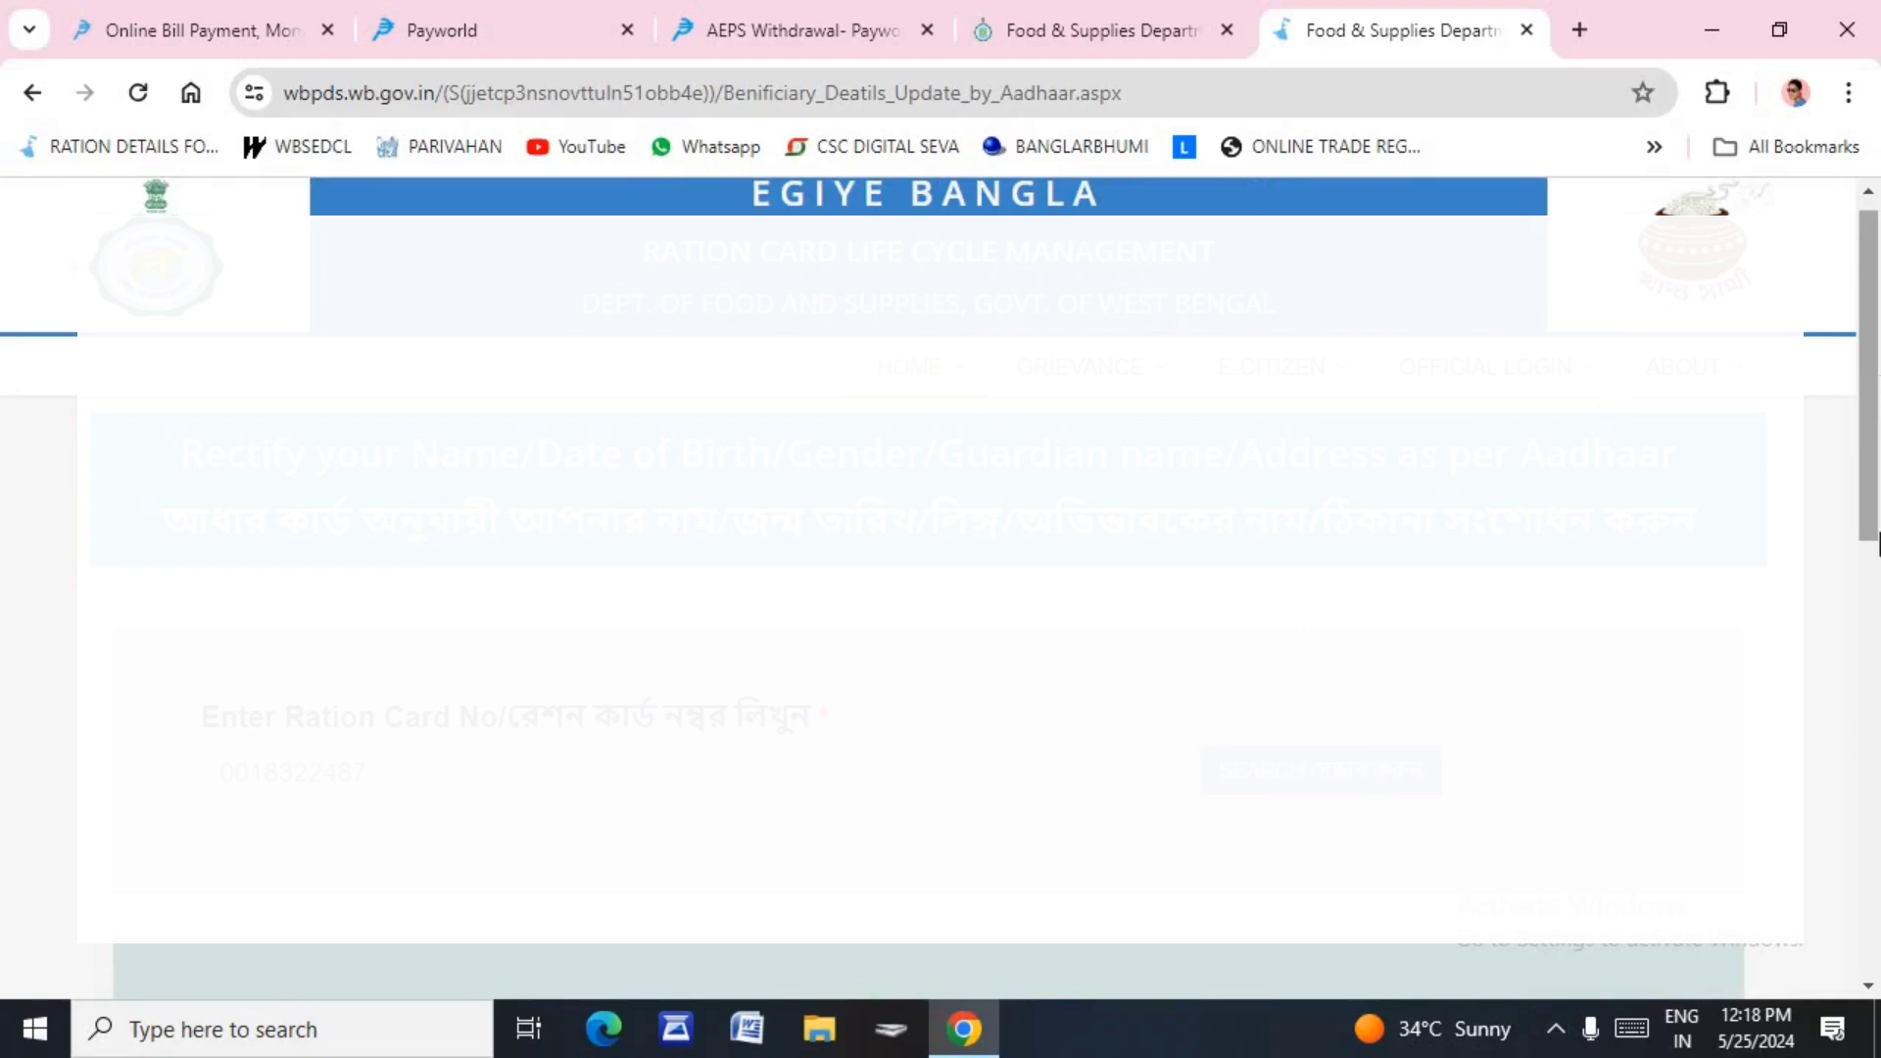
pyautogui.scroll(-6, 1606, 402)
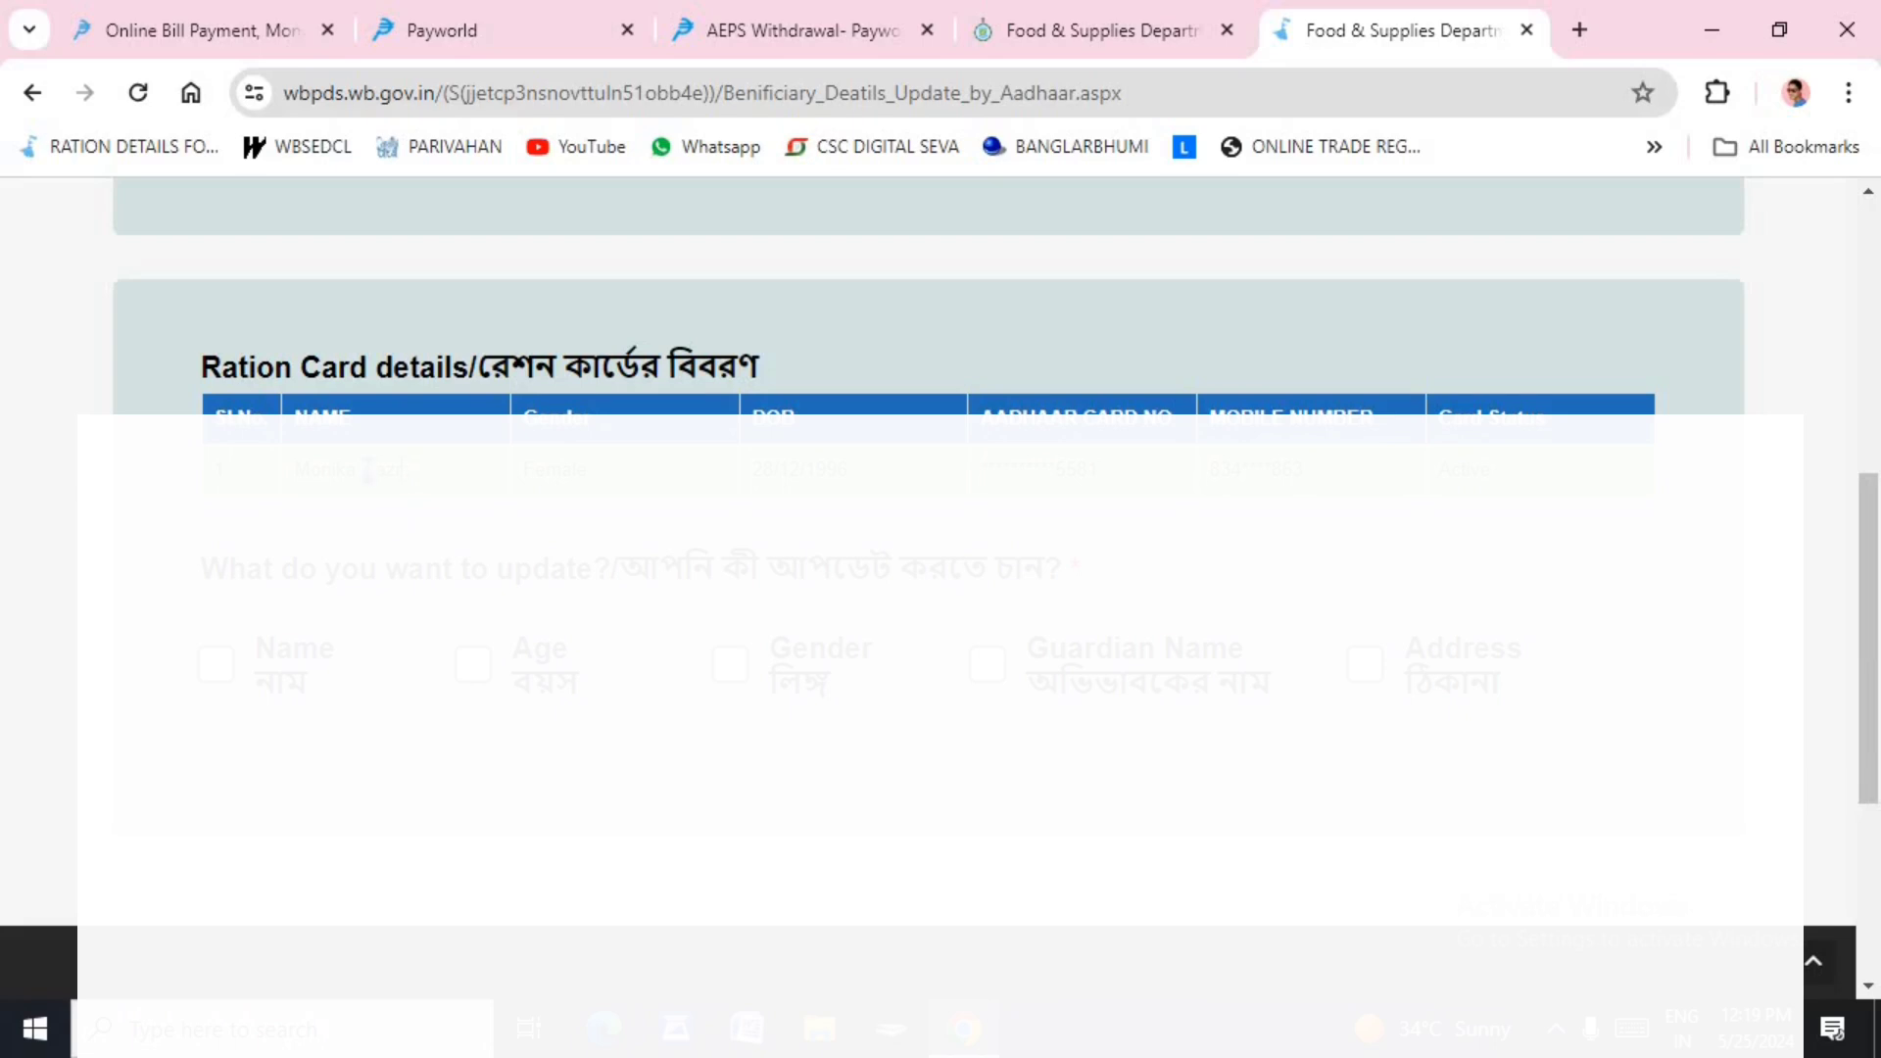
pyautogui.moveTo(1868, 607); pyautogui.dragTo(1866, 419)
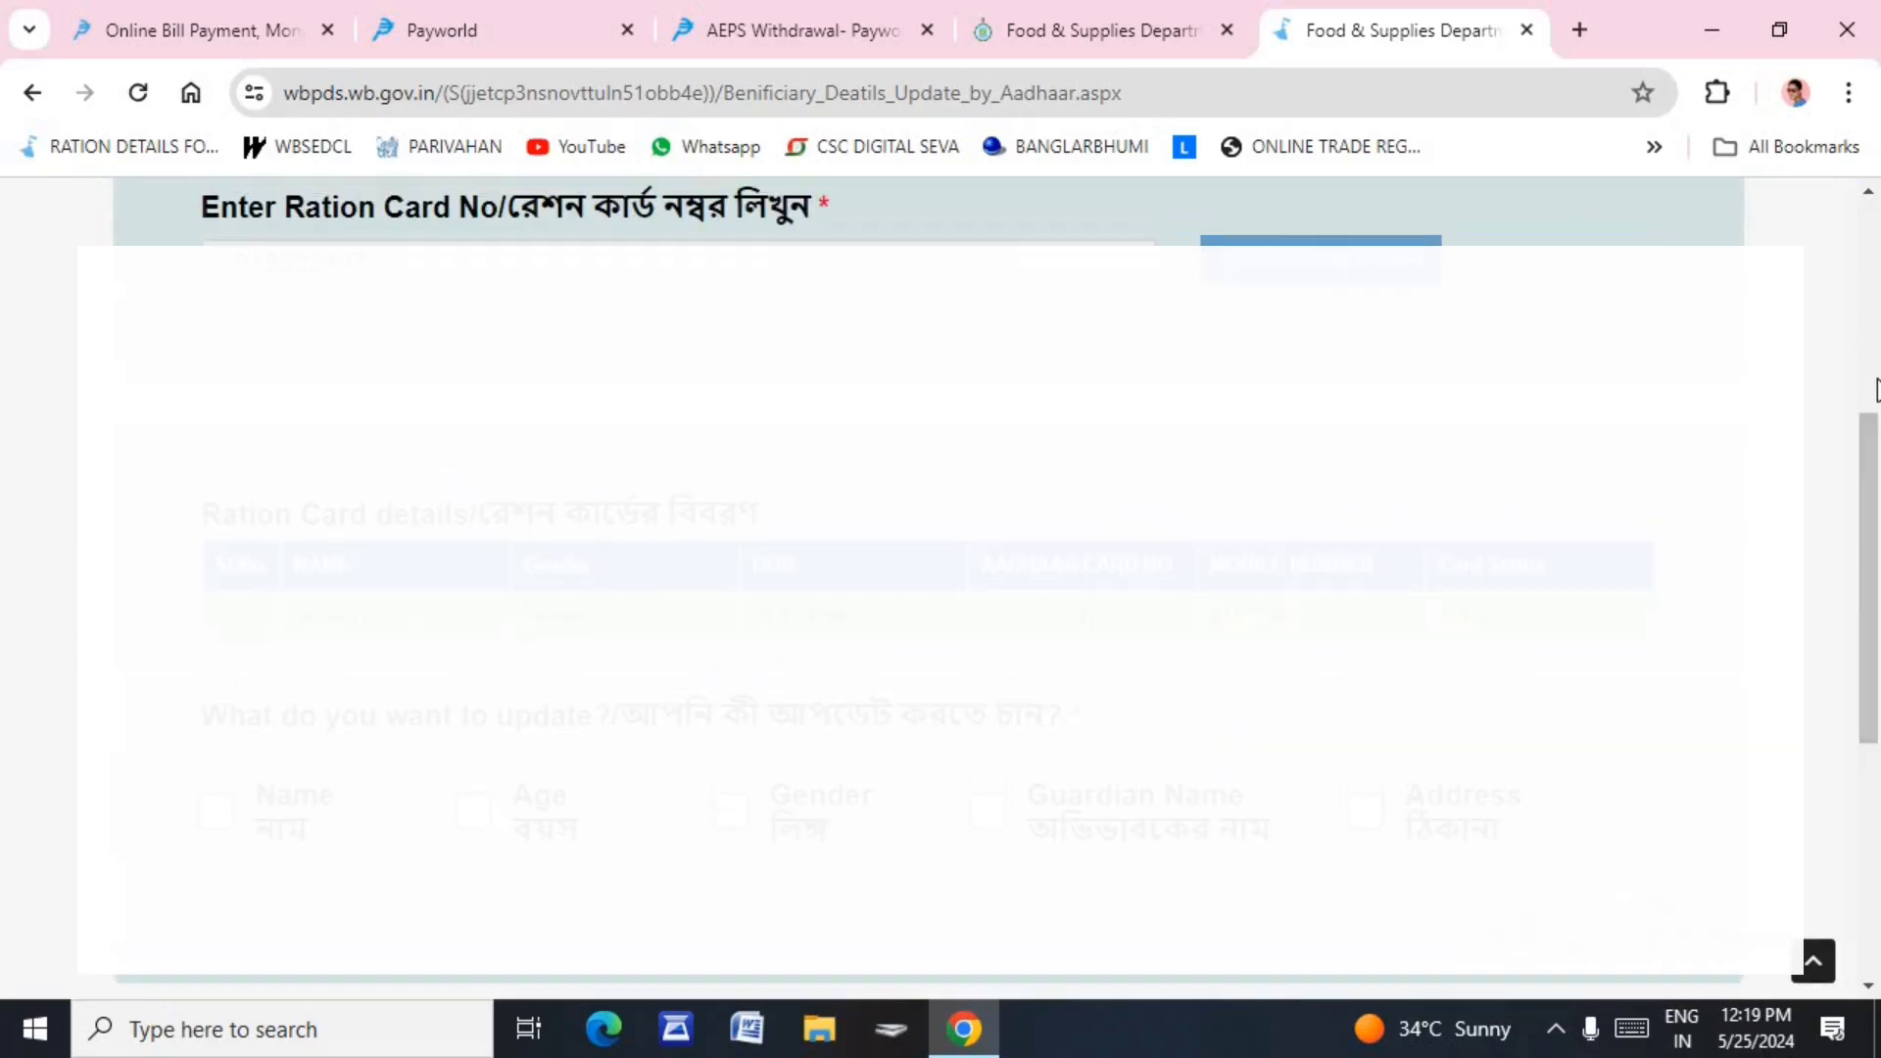
pyautogui.scroll(-3, 1877, 458)
pyautogui.scroll(6, 1876, 459)
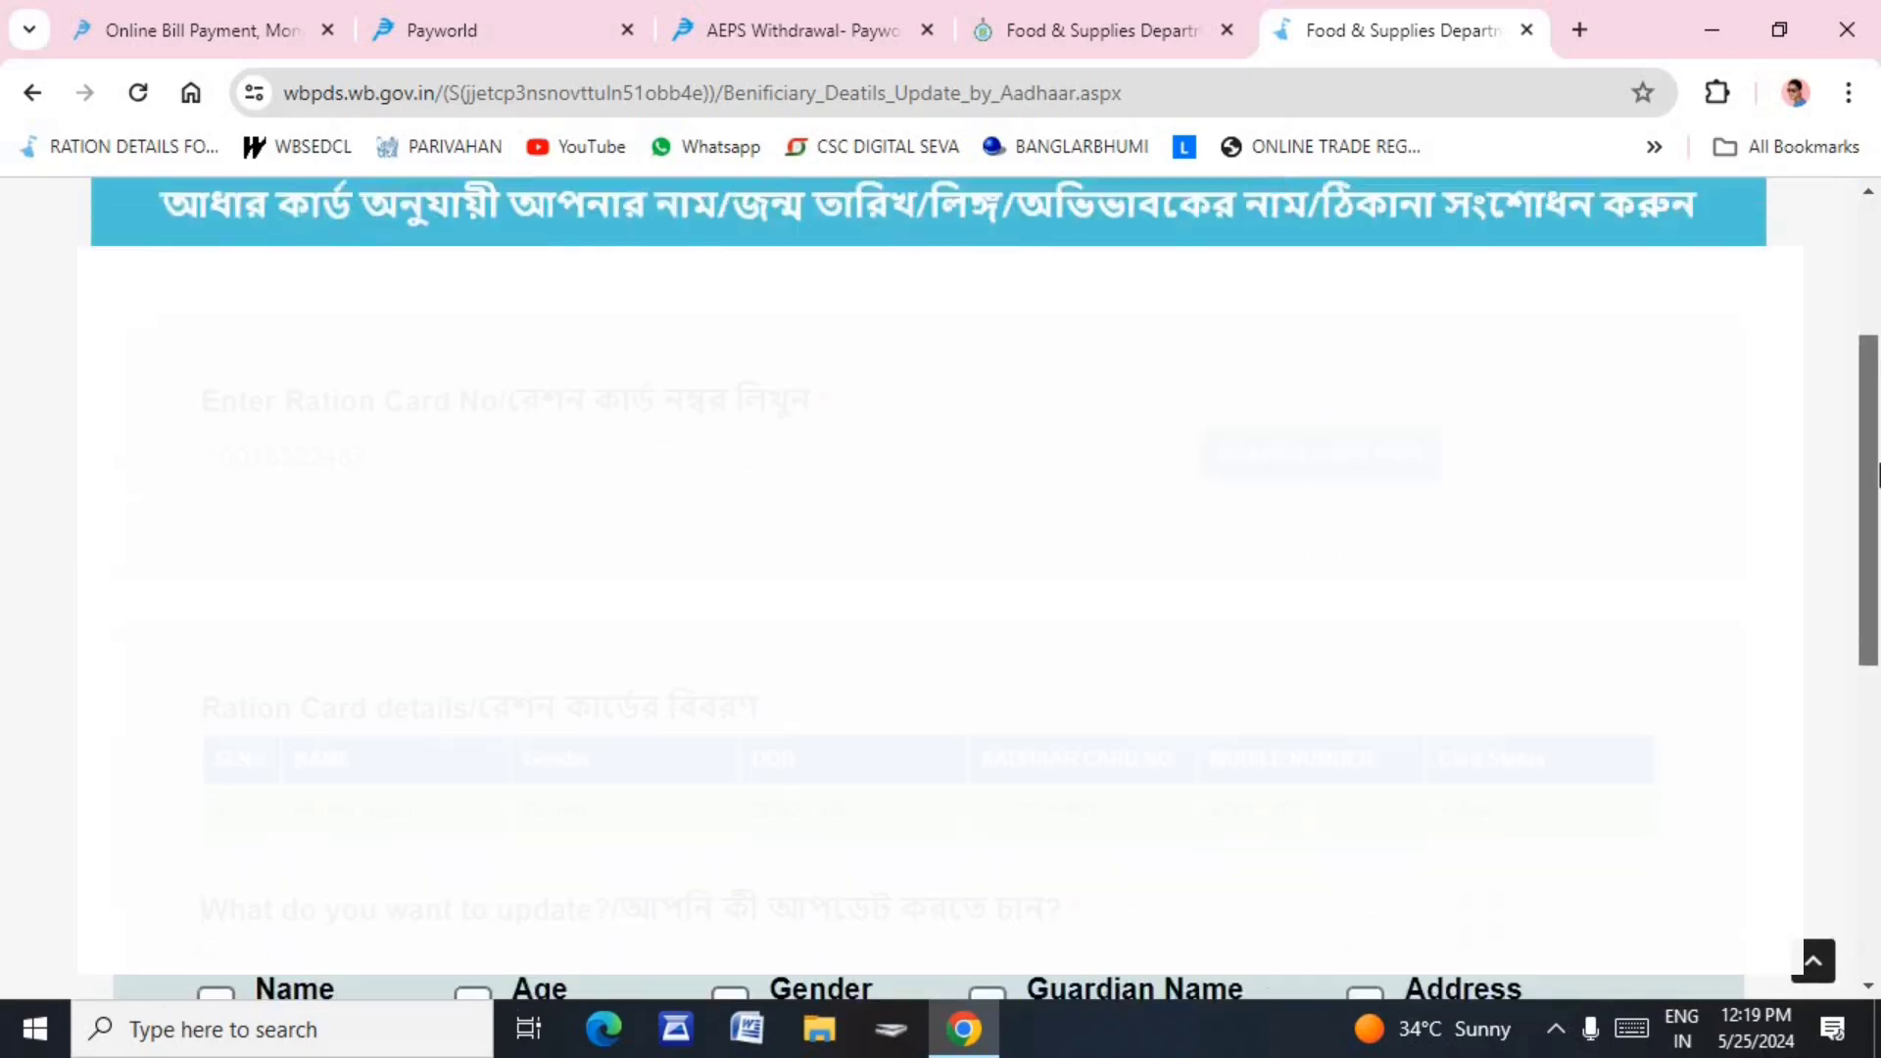
pyautogui.scroll(-6, 1877, 372)
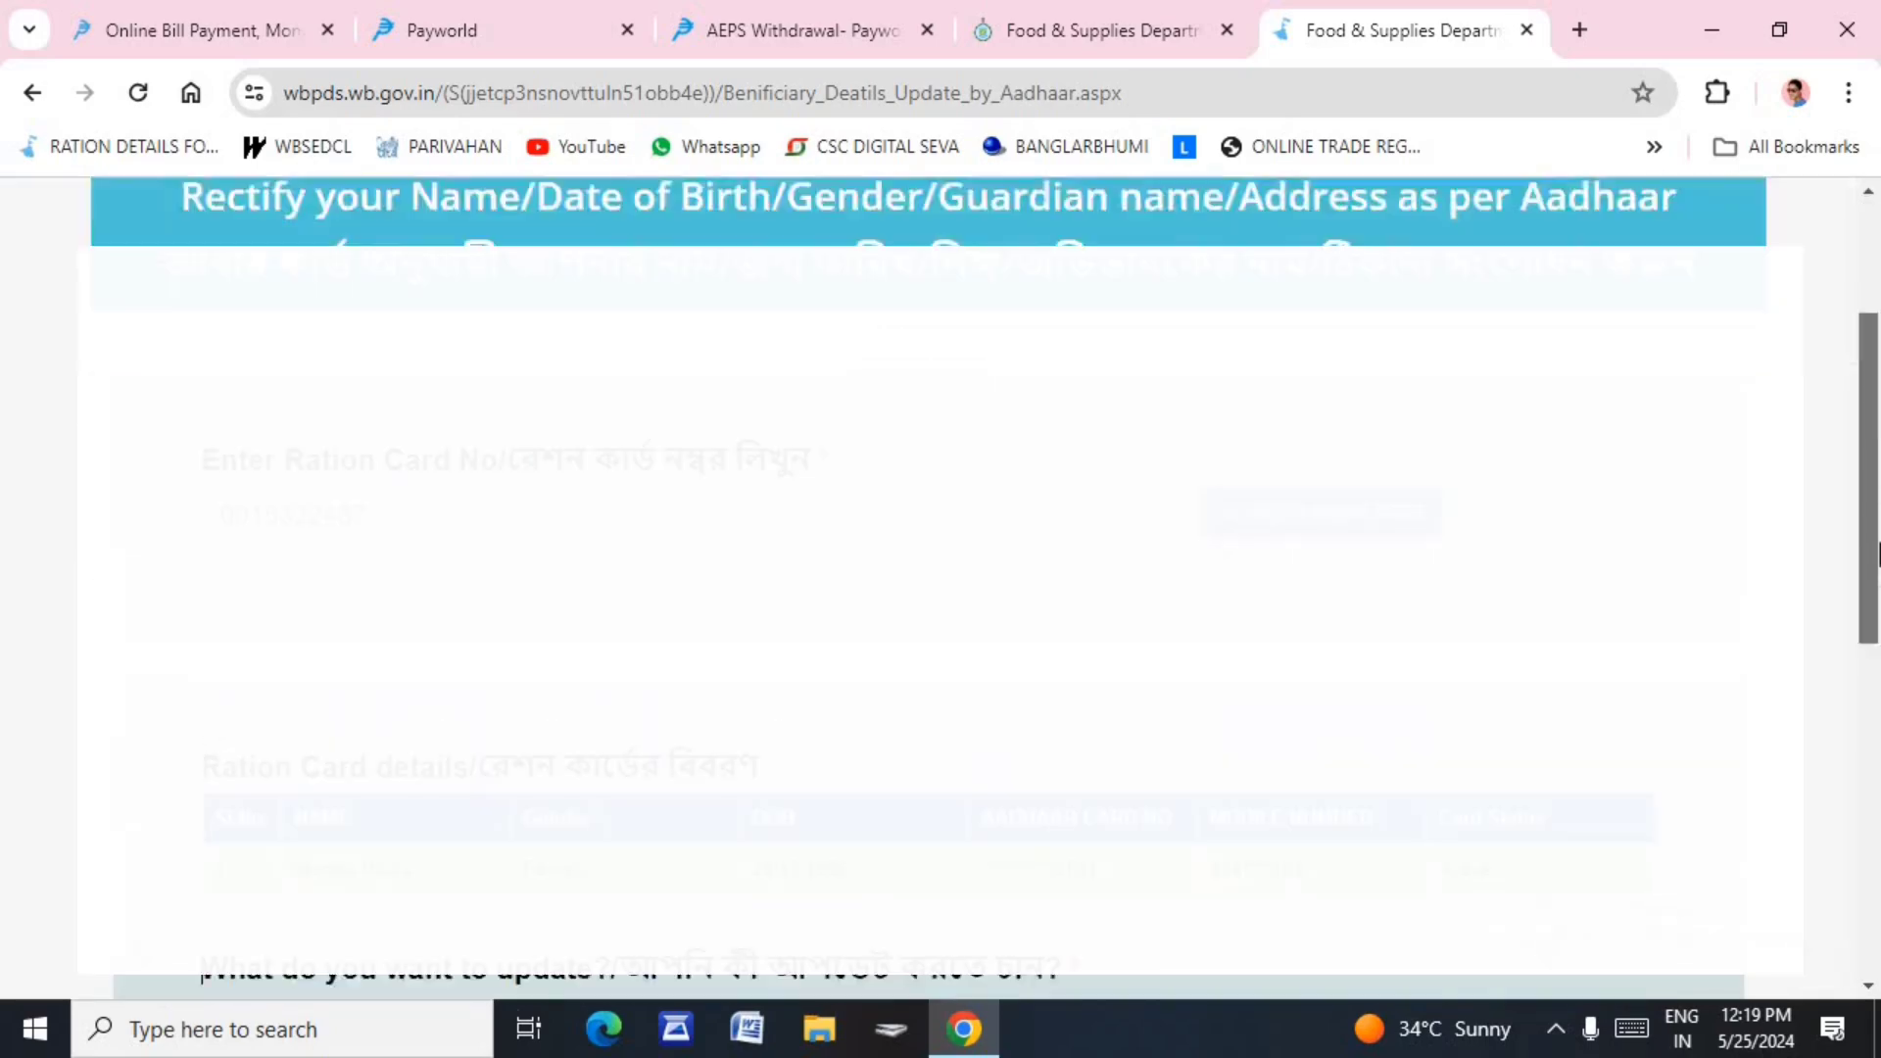
pyautogui.scroll(6, 1876, 284)
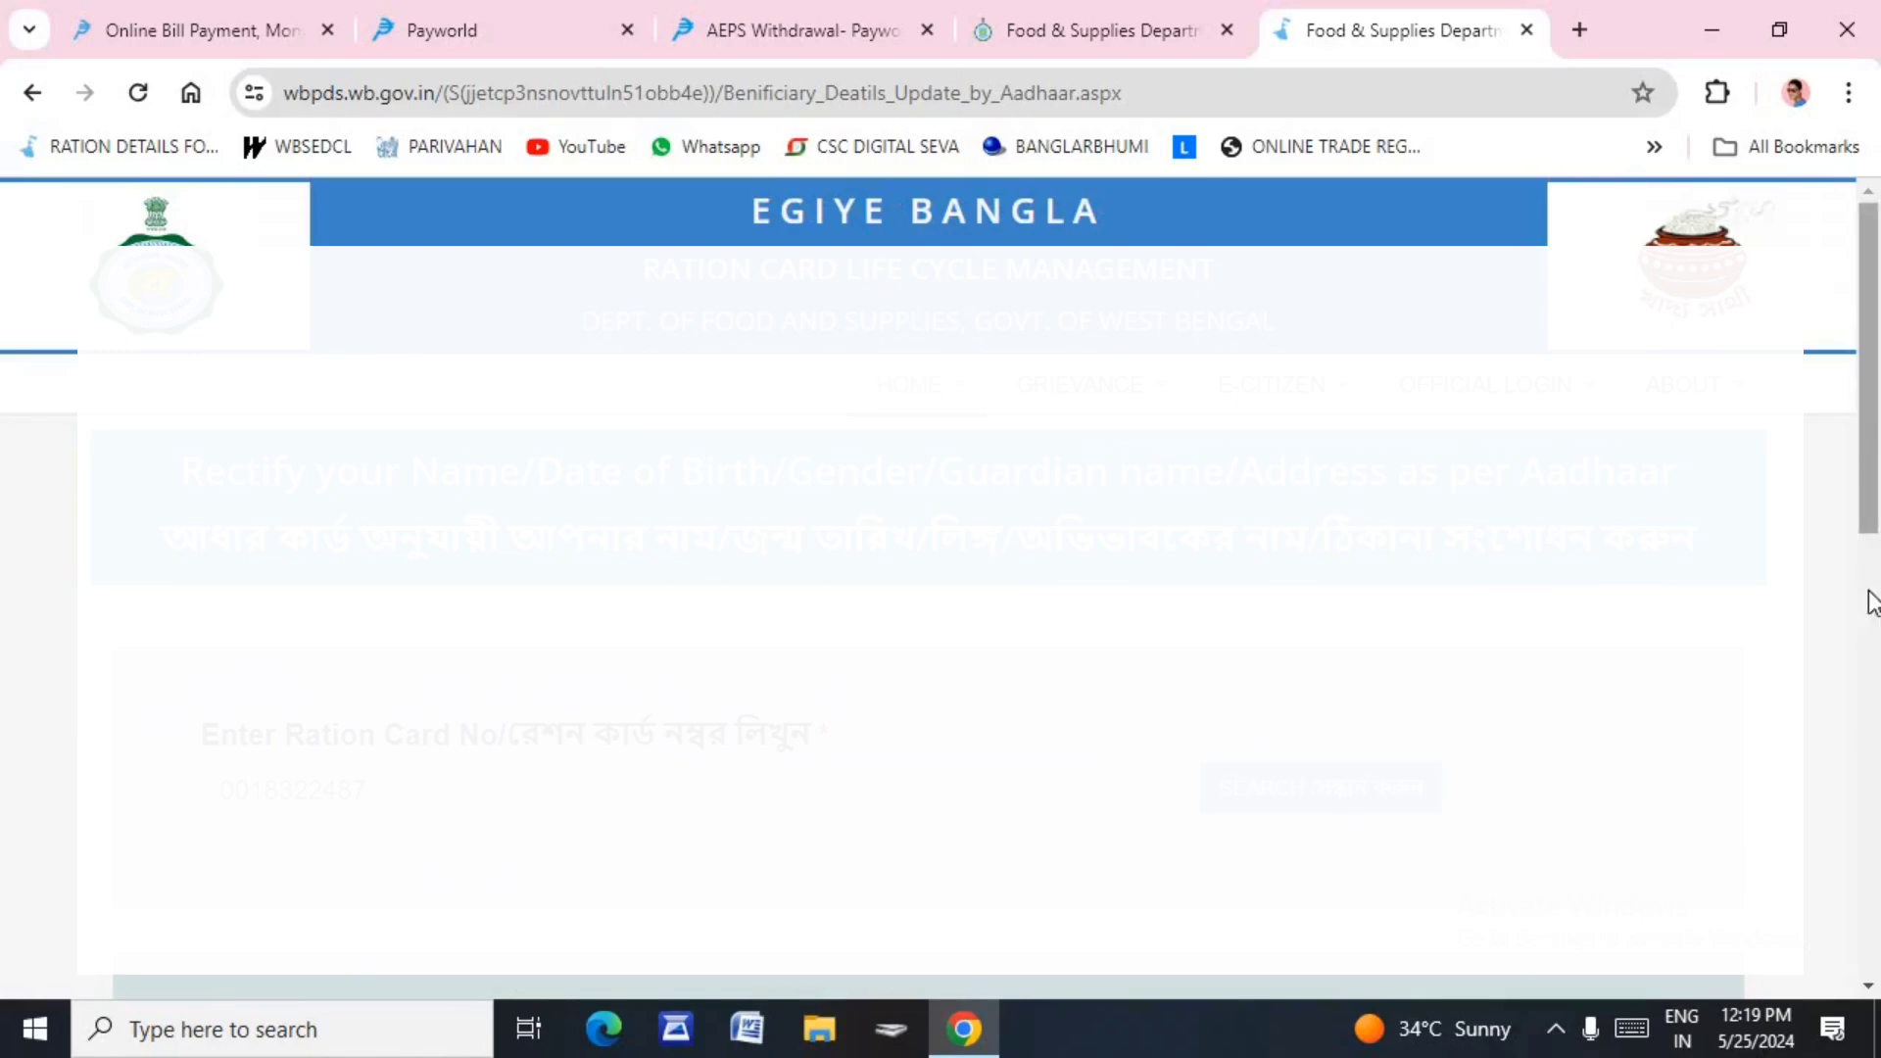
pyautogui.scroll(-5, 1867, 600)
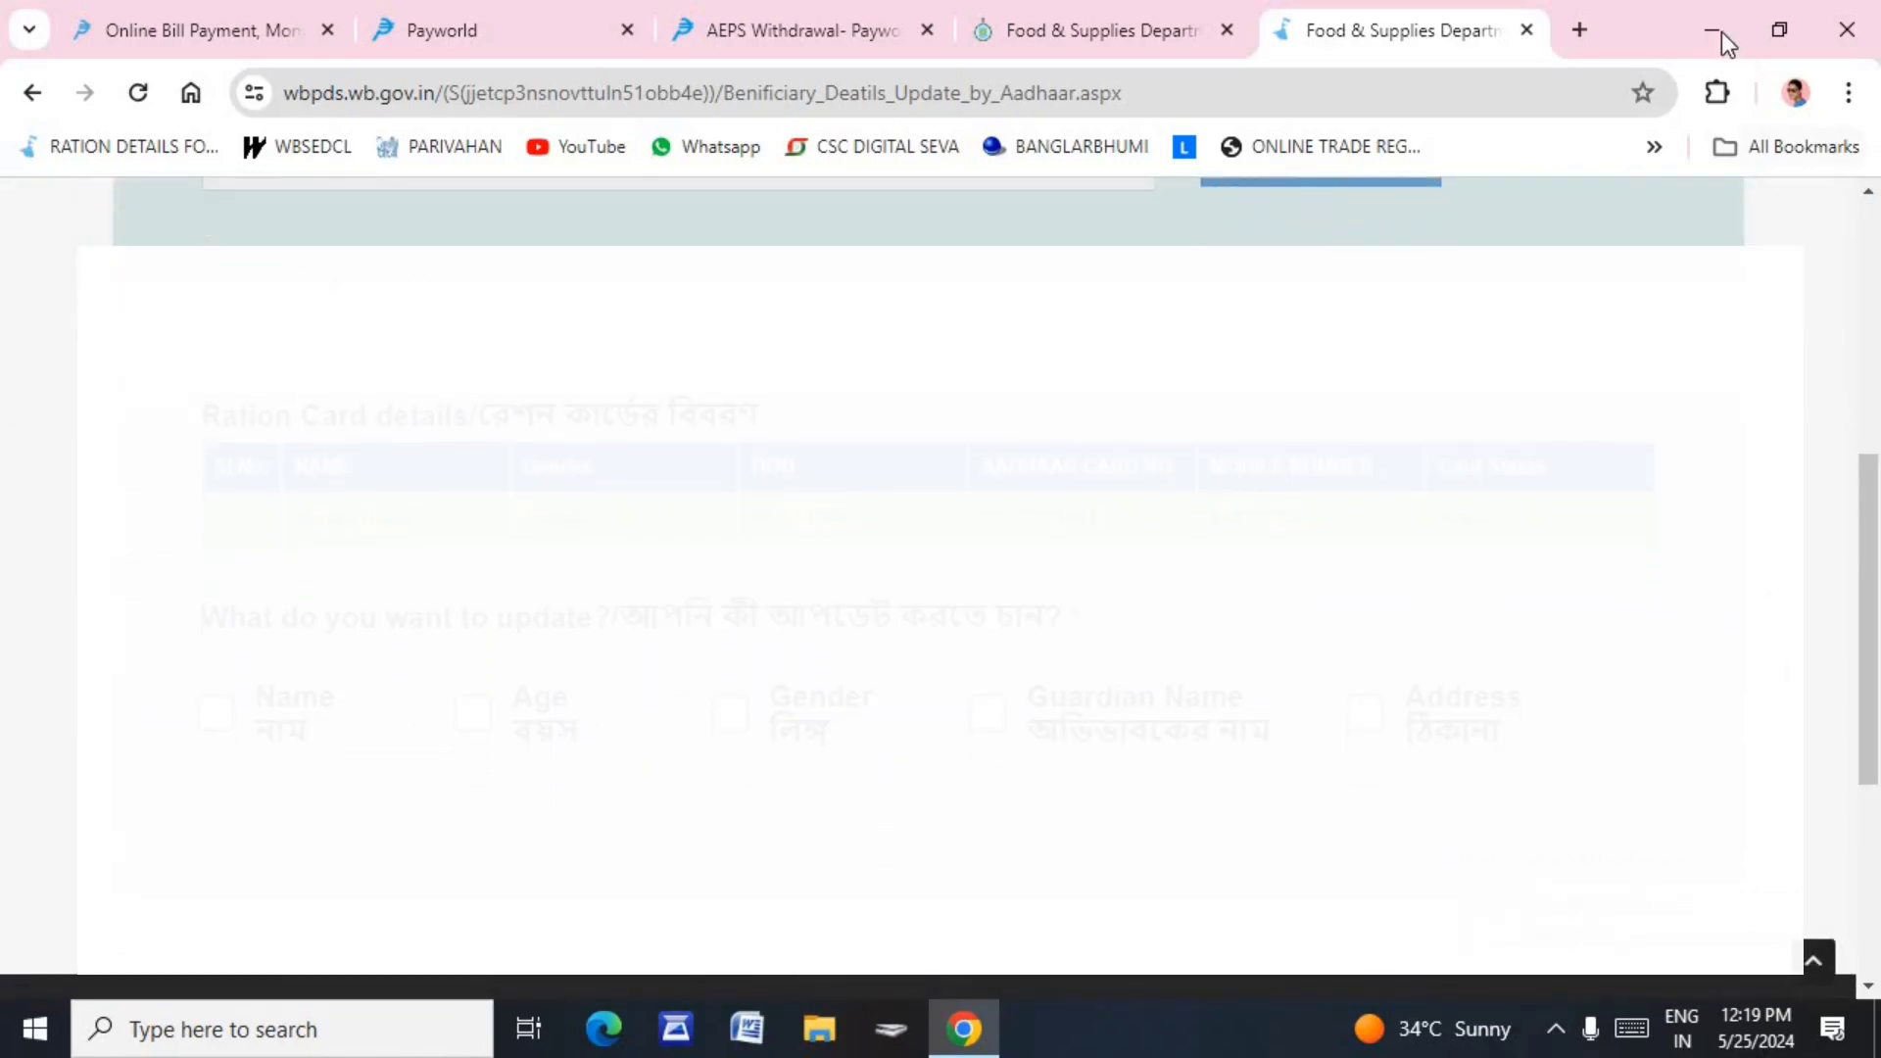